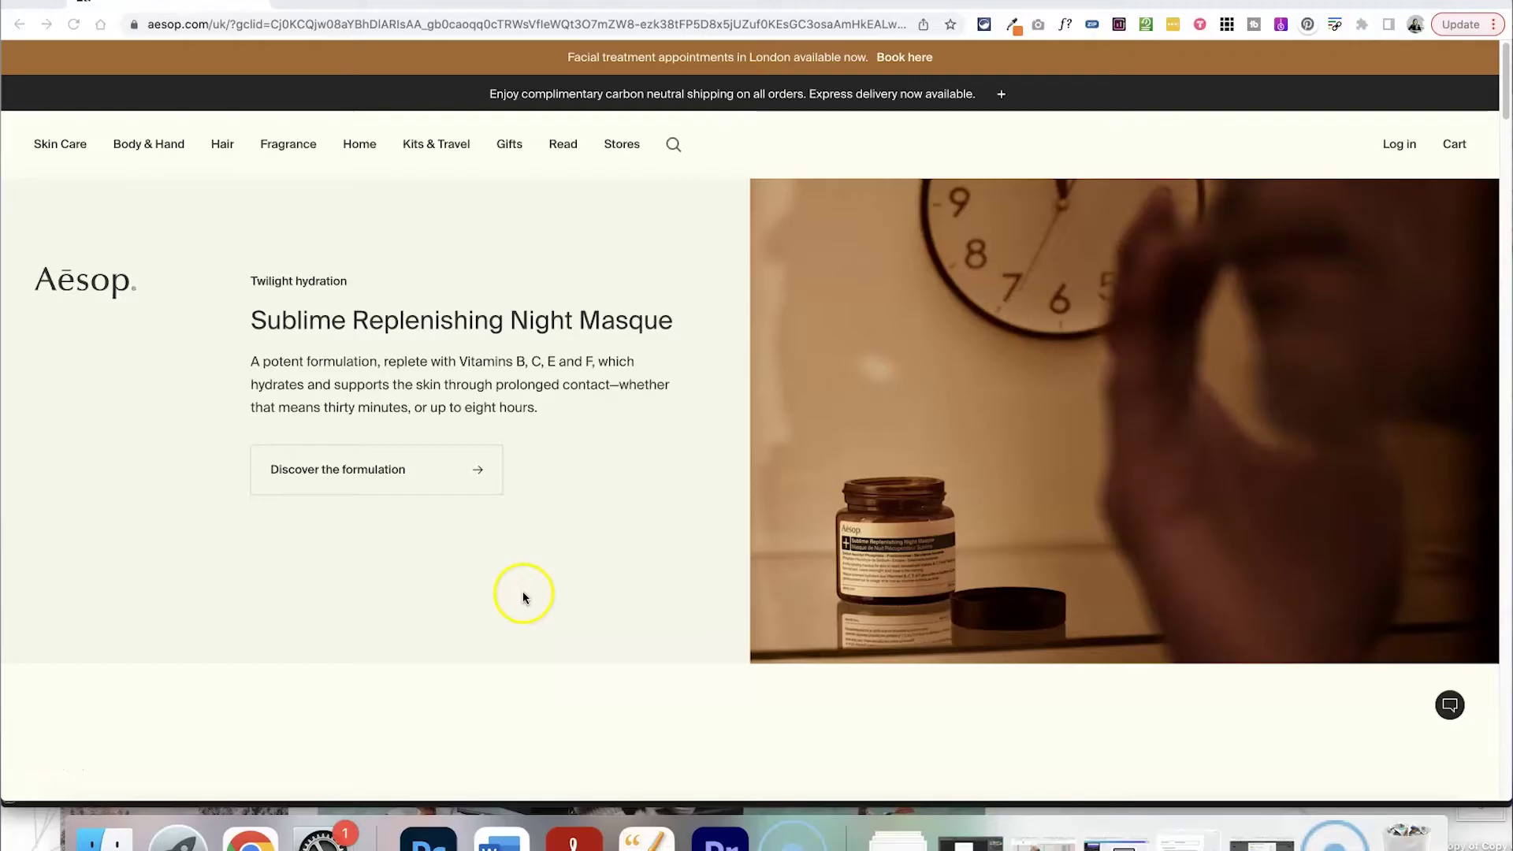
- Scroll down the Aesop page through its skincare and travel product sections
scroll(522, 593, down, 5)
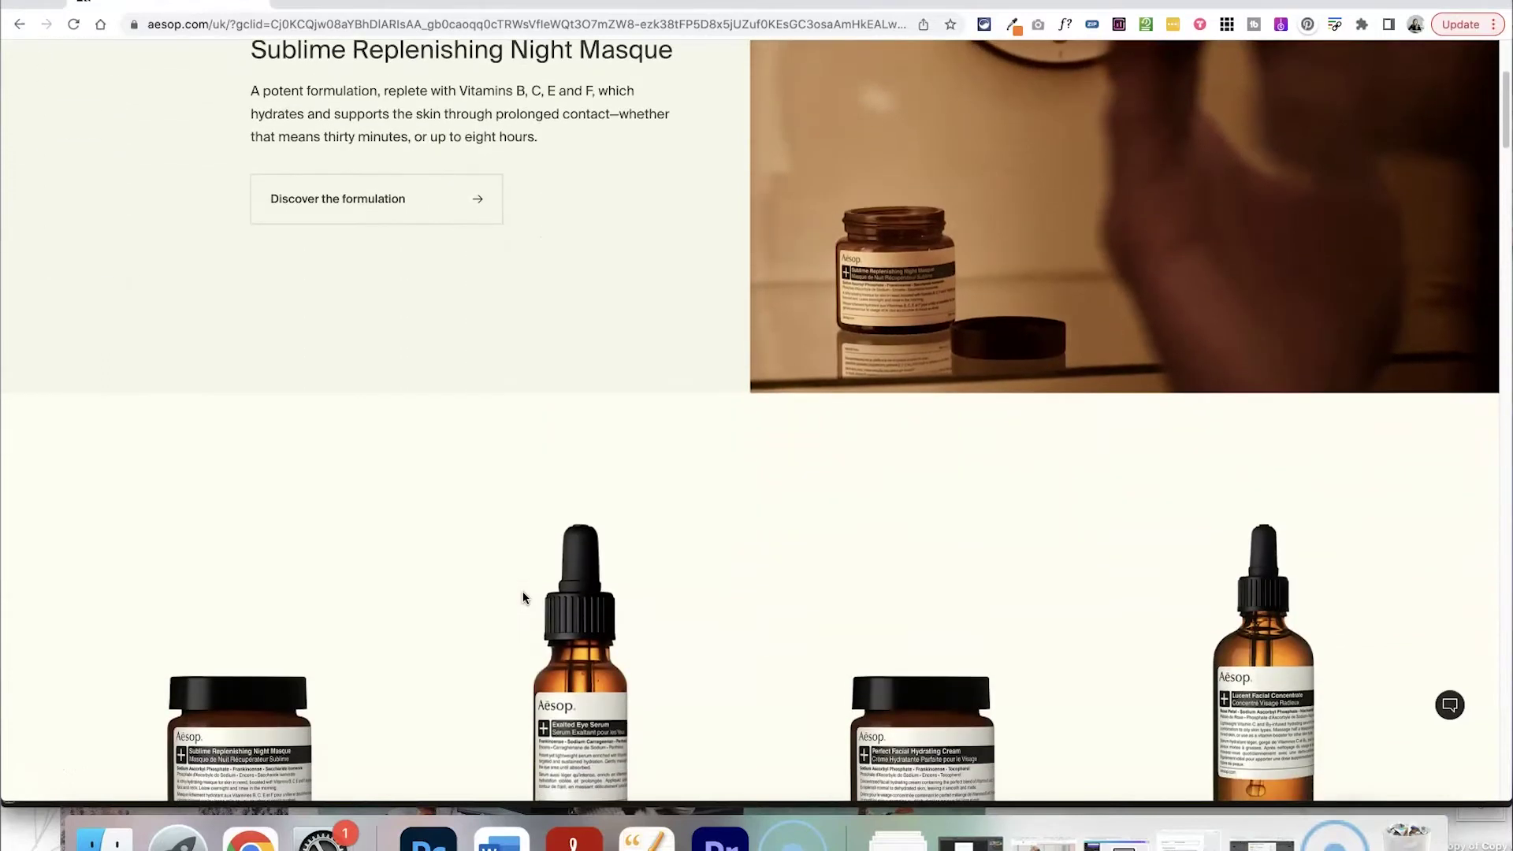
scroll(522, 598, down, 10)
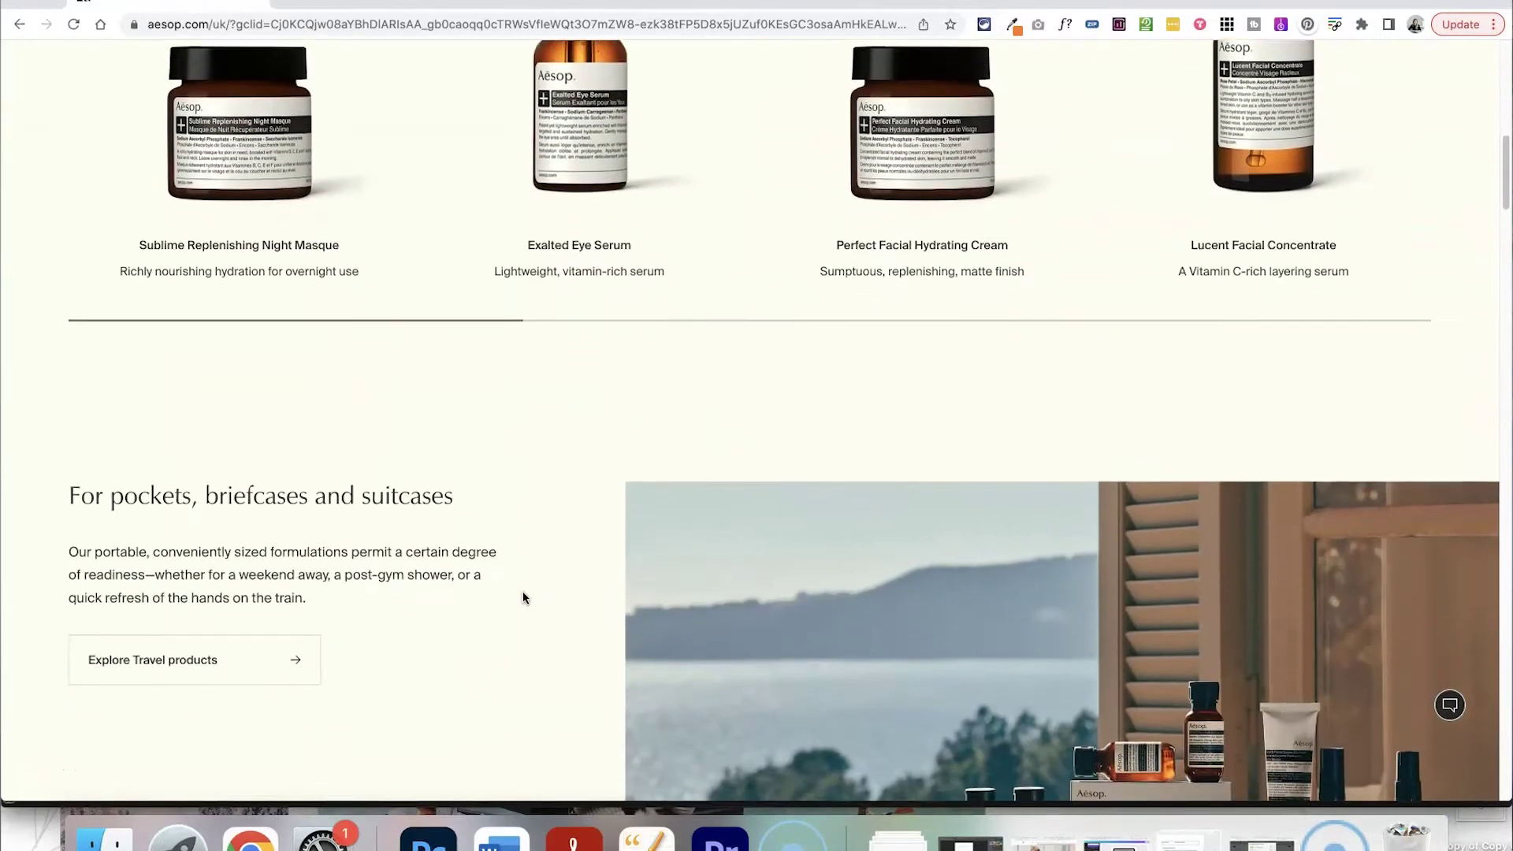
scroll(523, 598, down, 4)
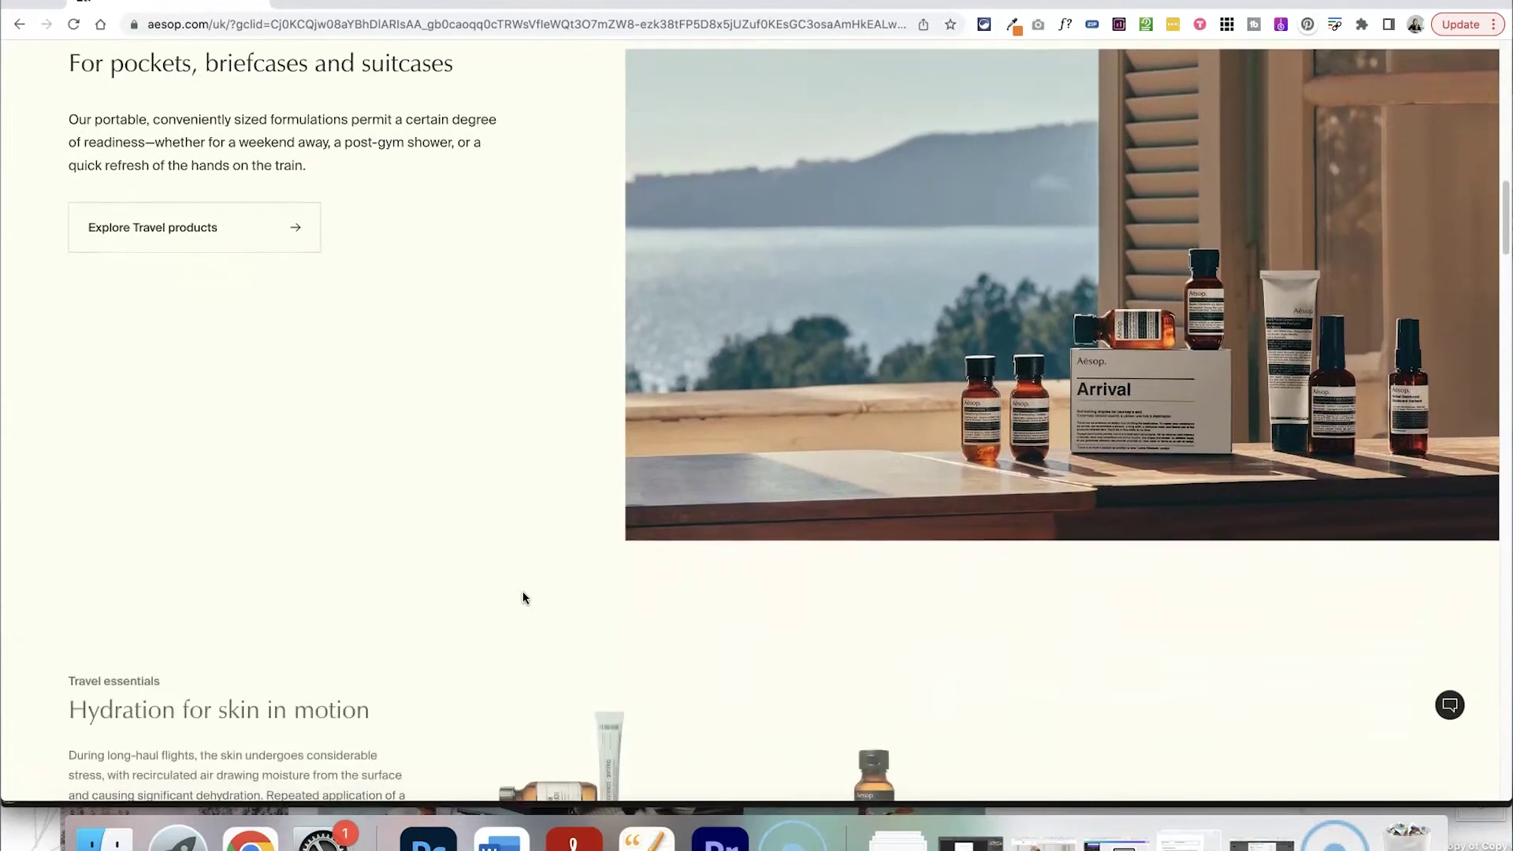
scroll(522, 593, down, 7)
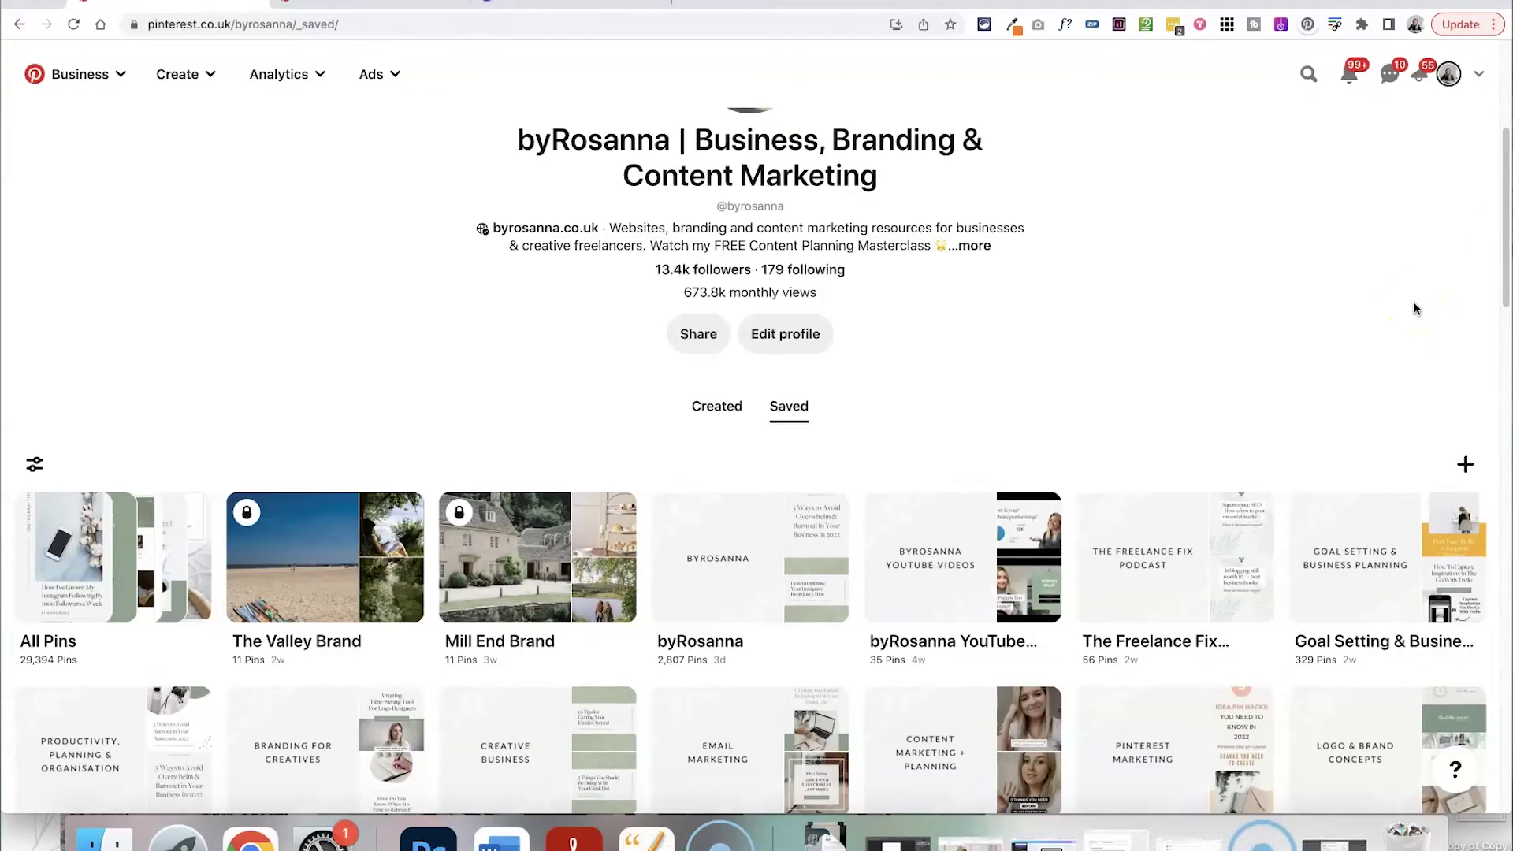
- Create a new board named 'Mill End Brand', mark it secret, and open it
scroll(1324, 361, up, 2)
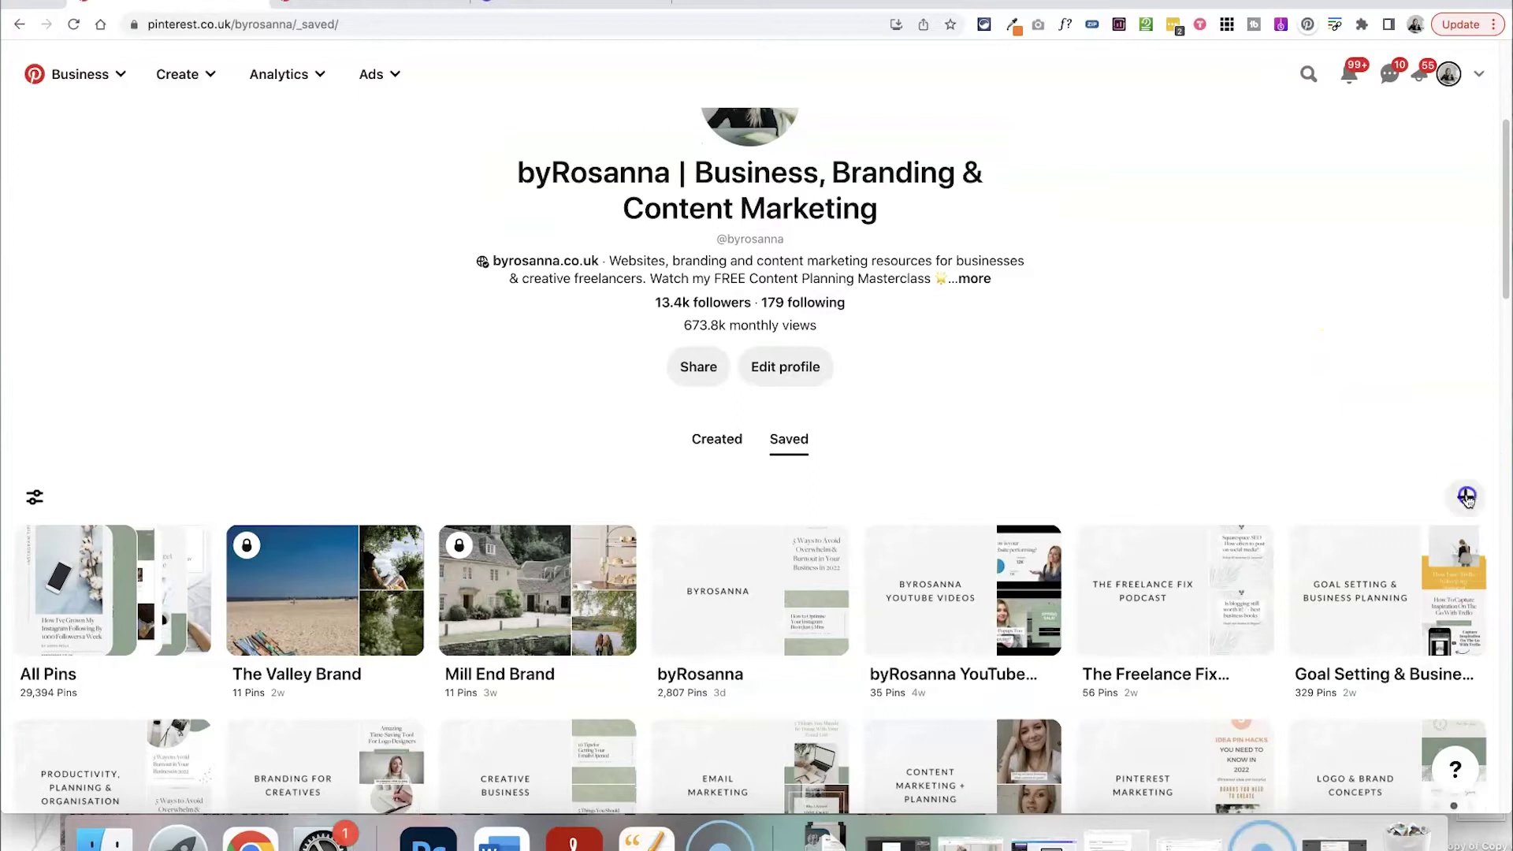
click(1466, 498)
click(1371, 631)
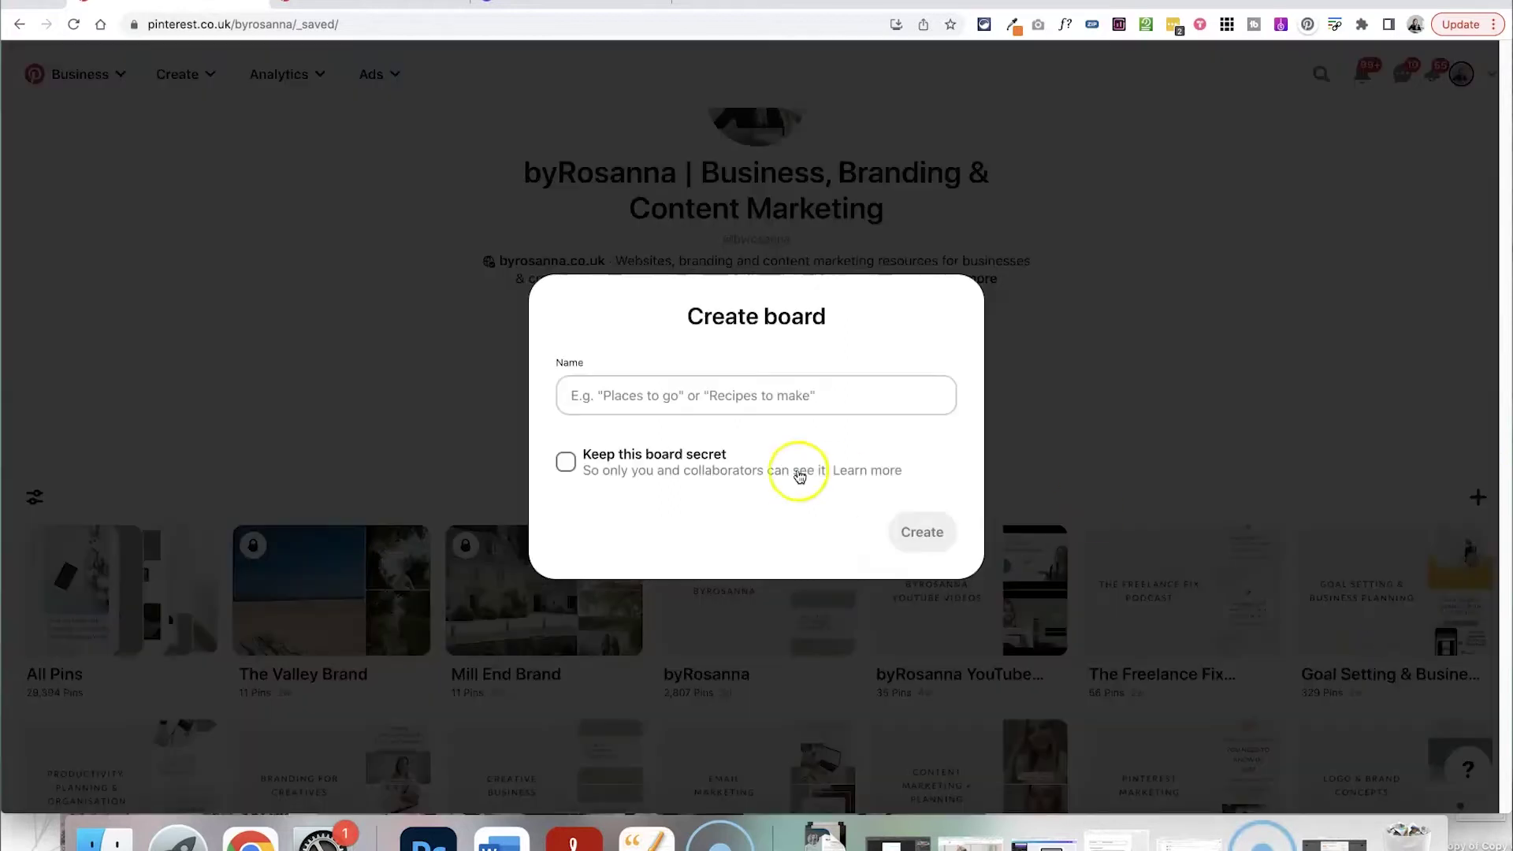
click(638, 395)
text(Mill)
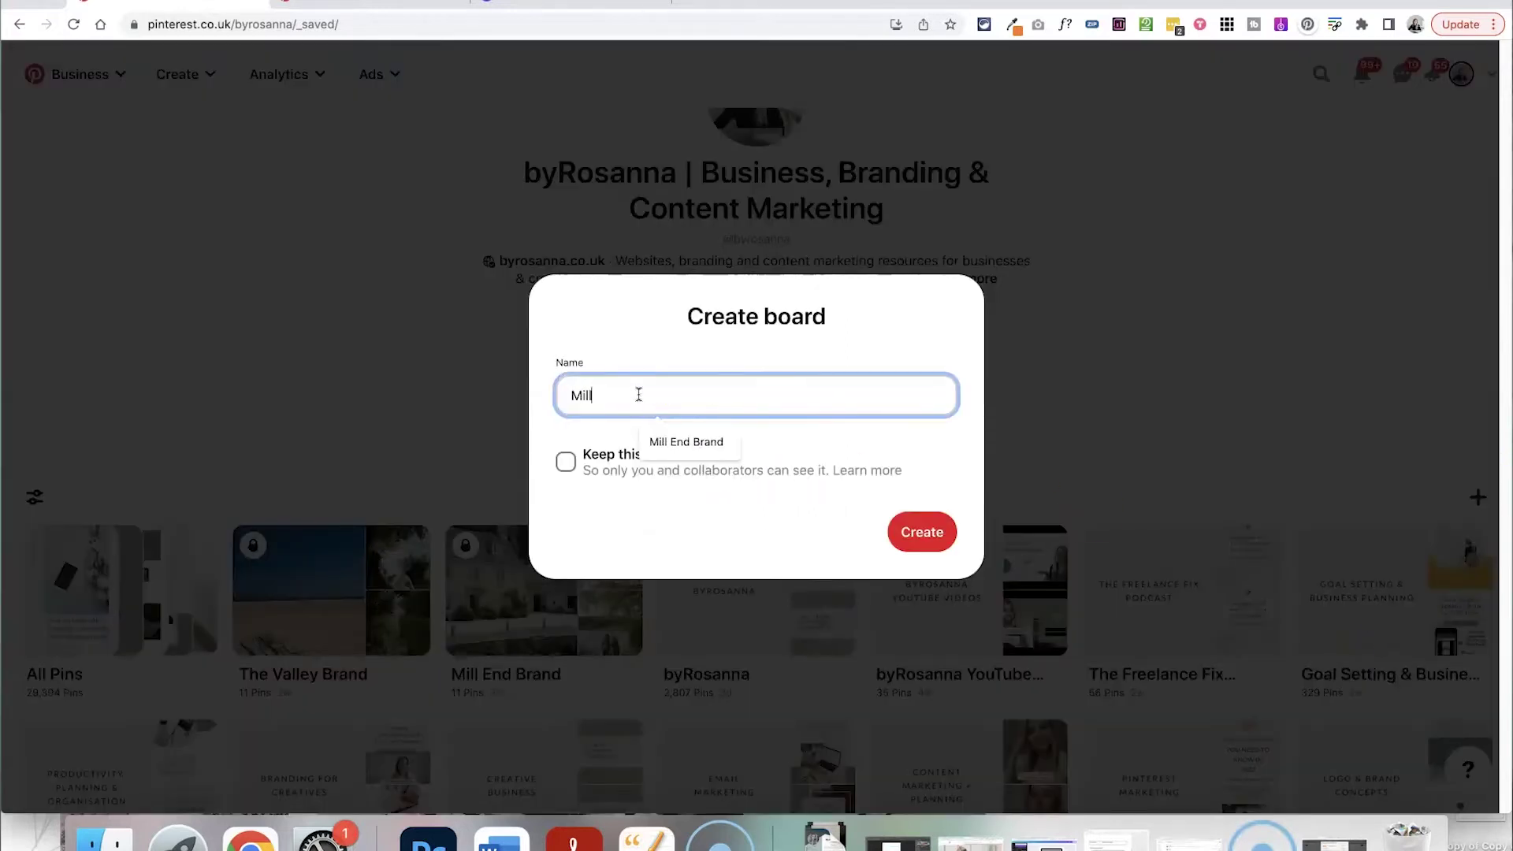
text( End Brand)
click(685, 441)
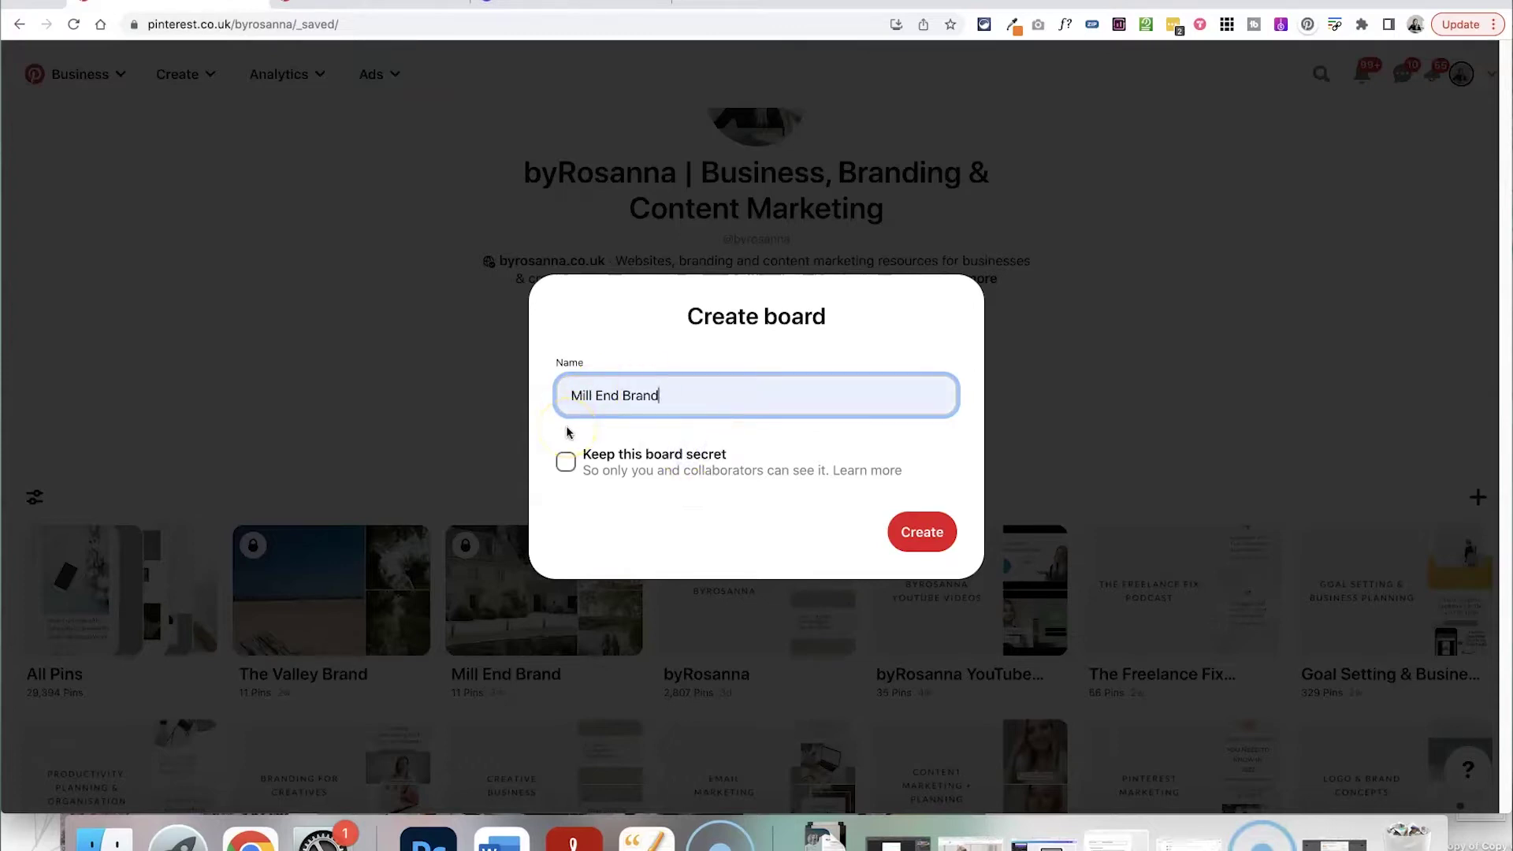
click(568, 466)
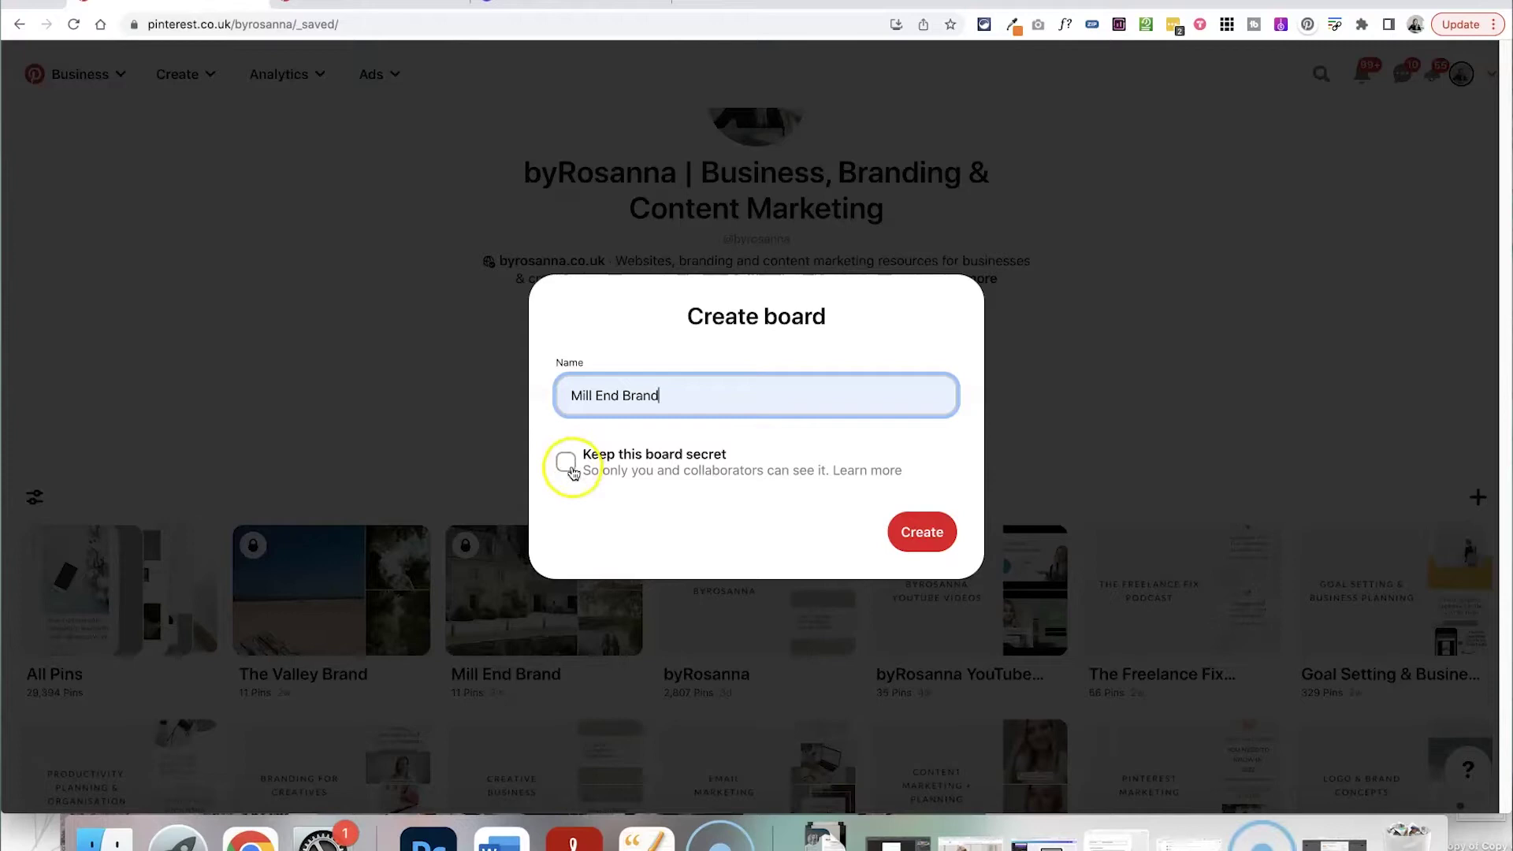
click(566, 464)
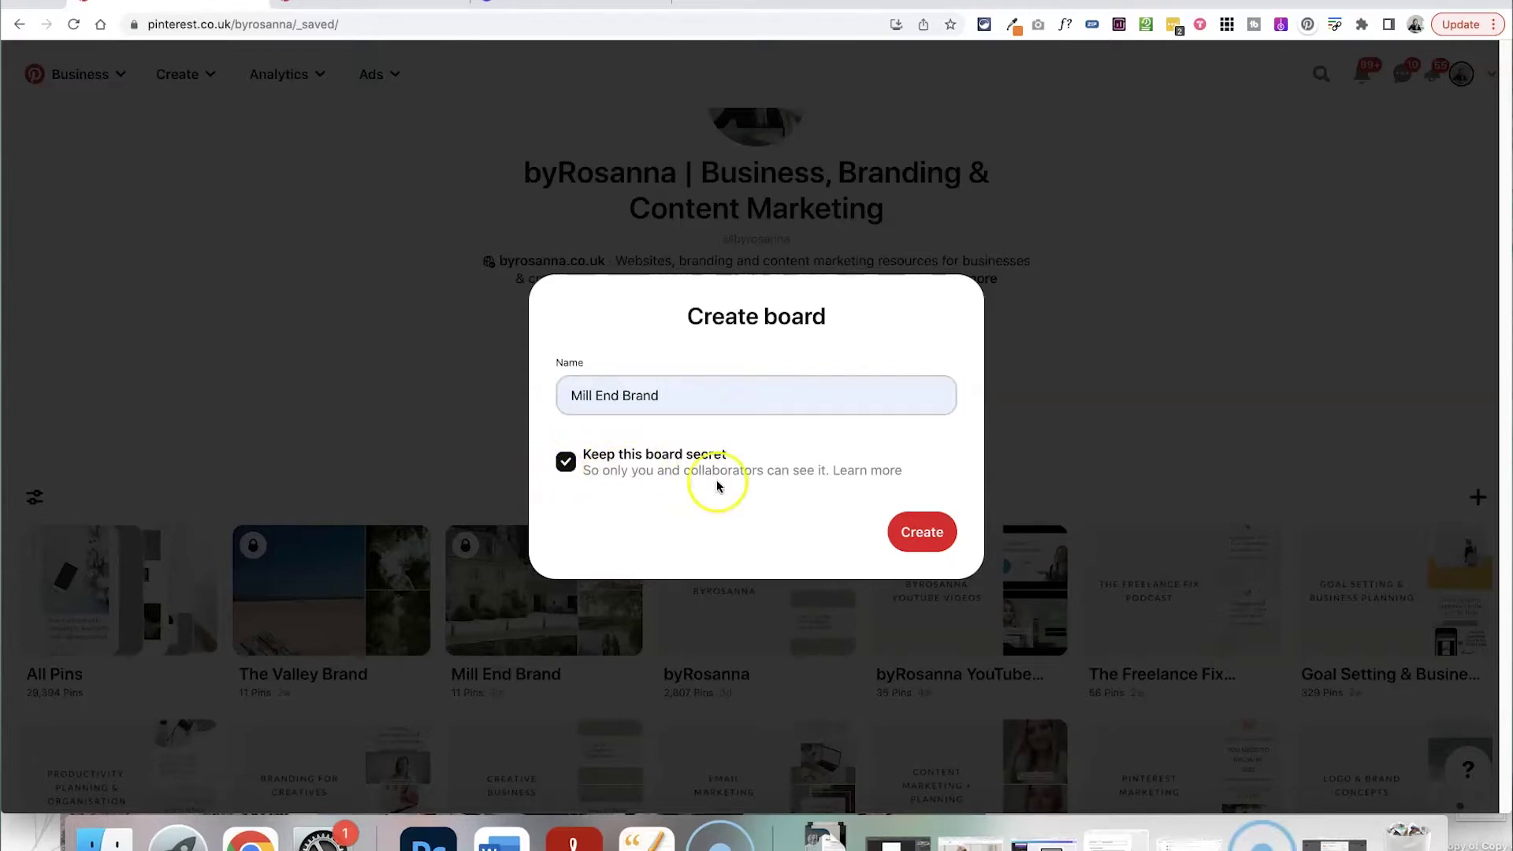
click(441, 10)
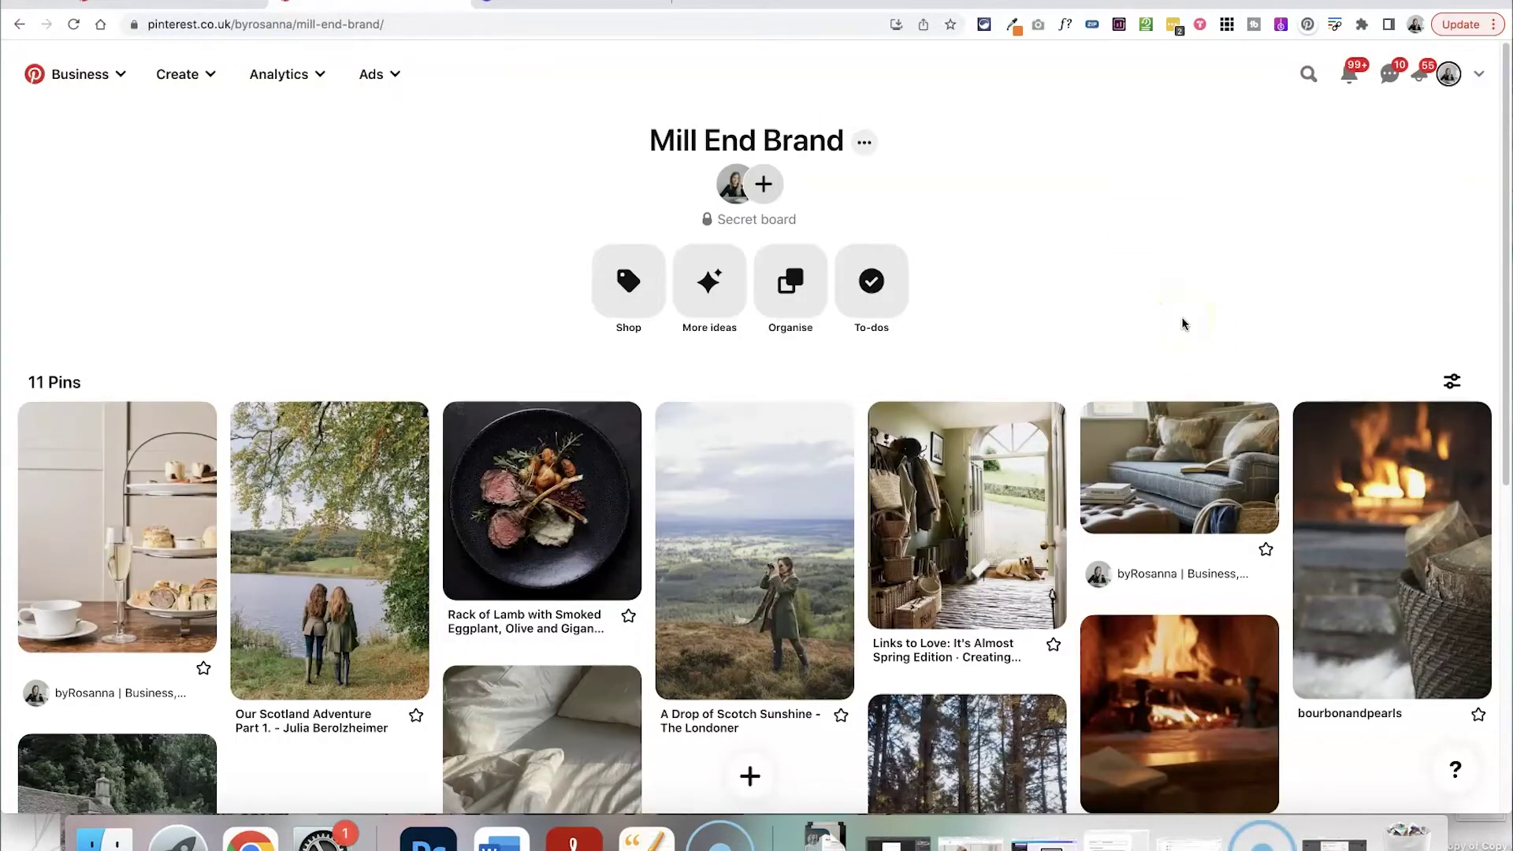
click(763, 189)
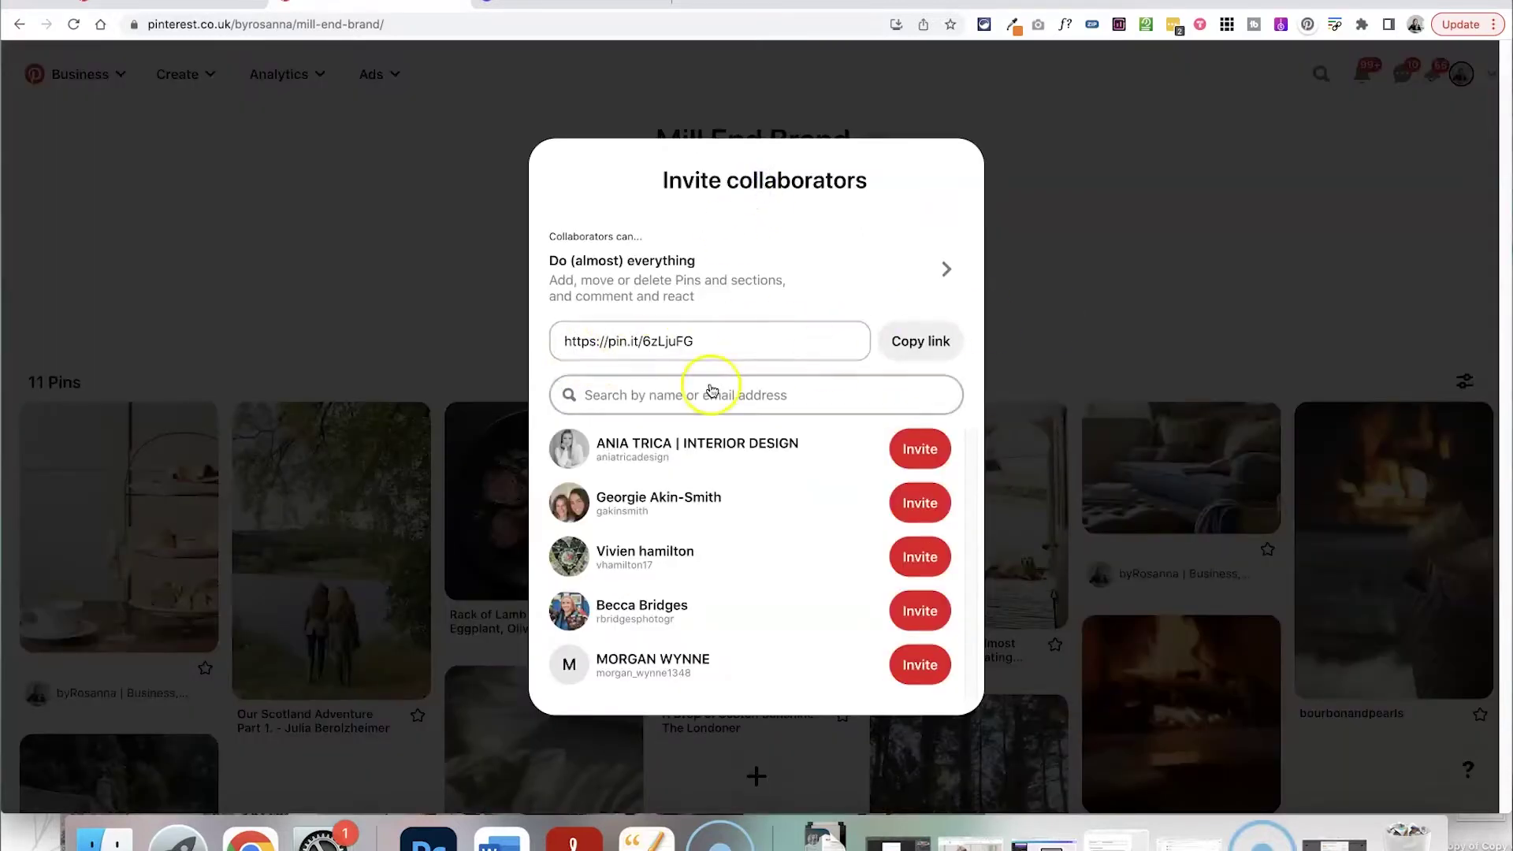
click(1096, 228)
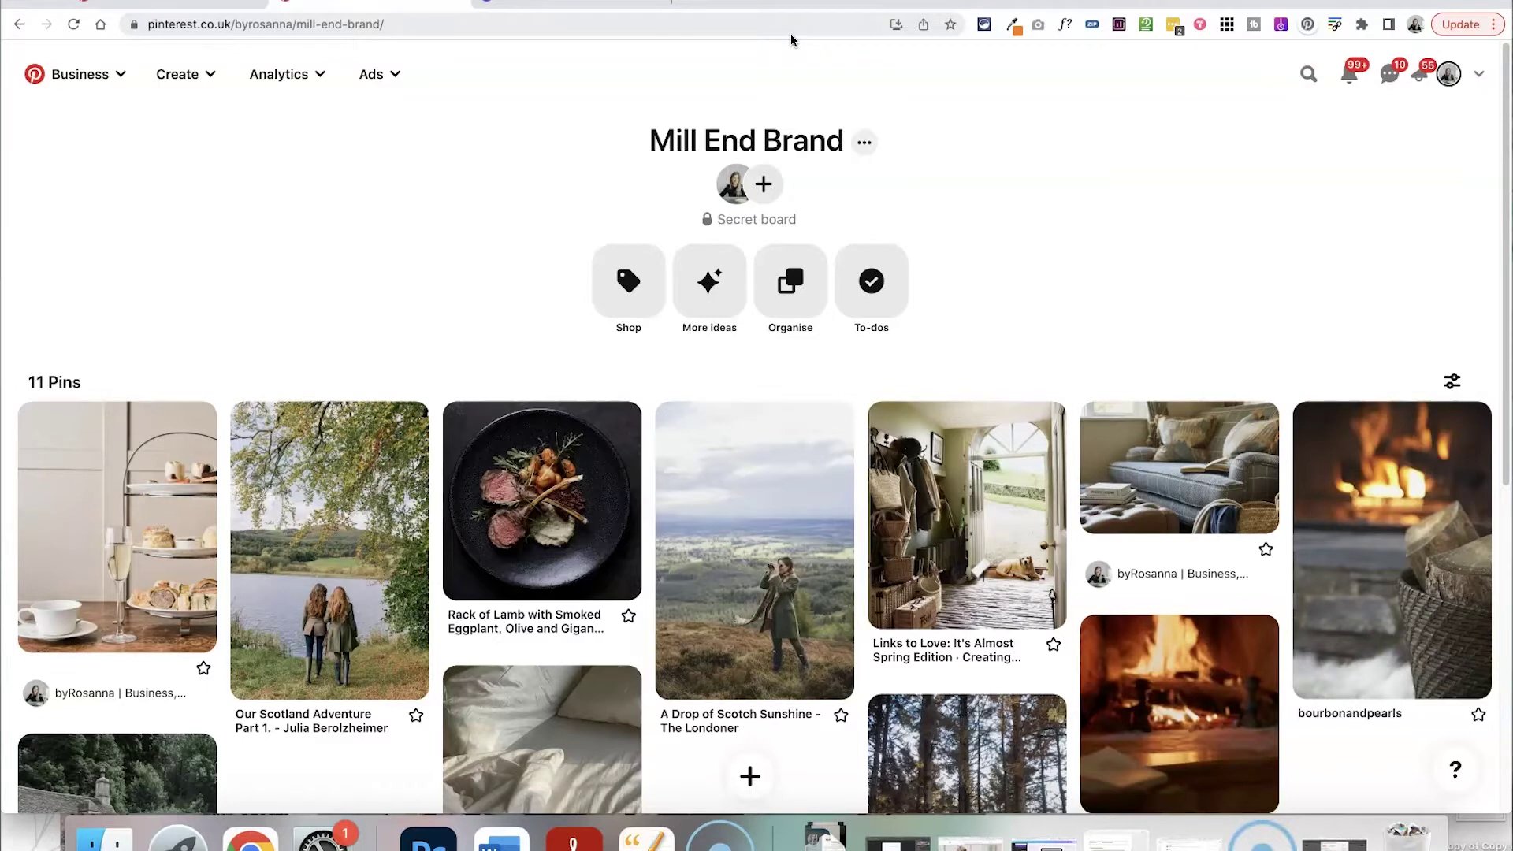
- Search all Pinterest pins, not just saved ones, for 'cosy'
scroll(524, 329, down, 3)
scroll(736, 381, up, 1)
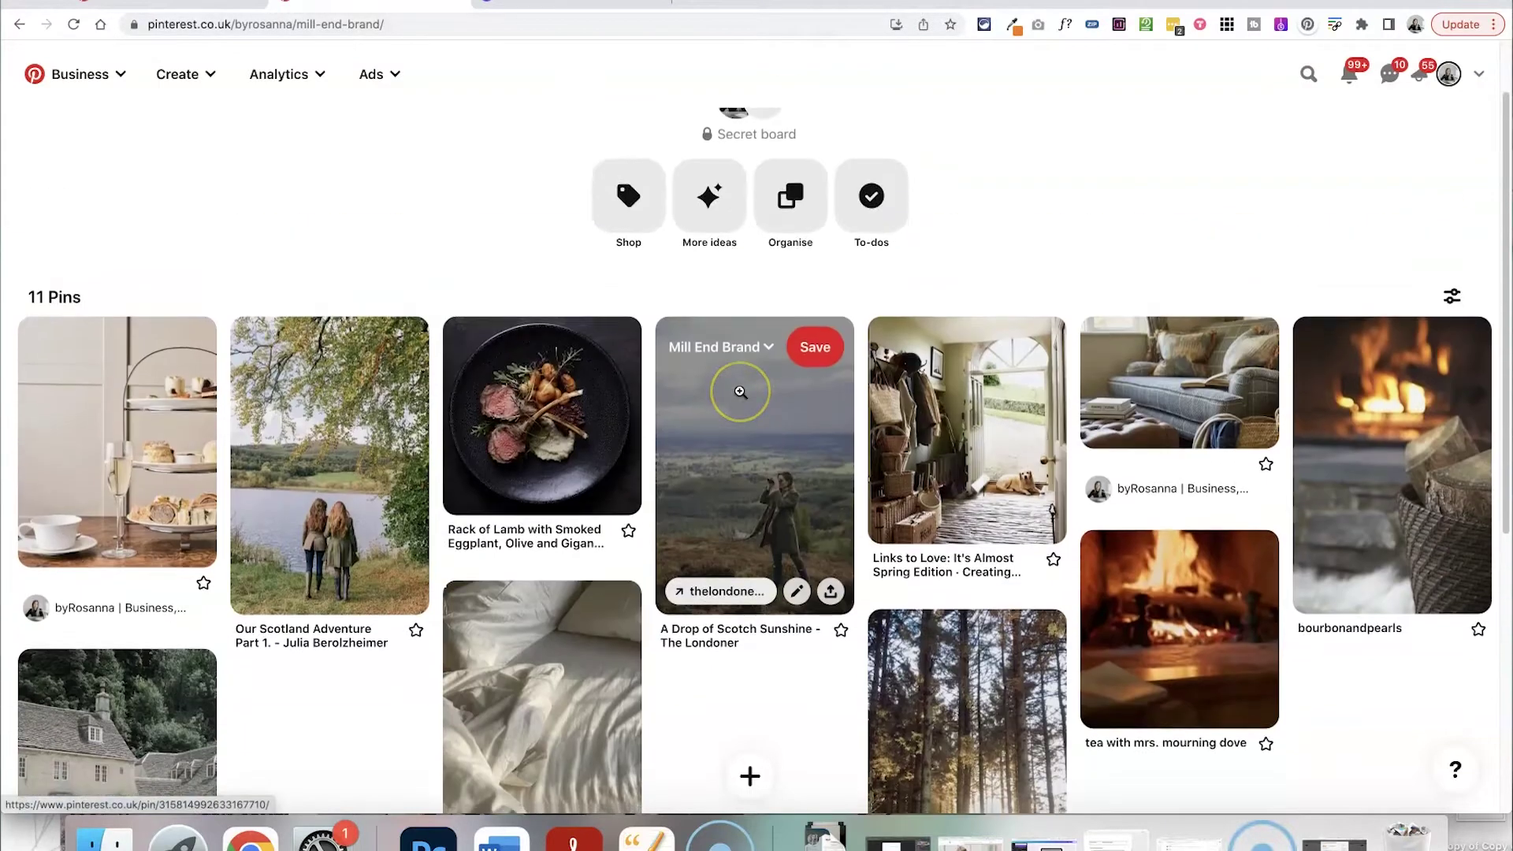
scroll(740, 391, down, 2)
scroll(739, 391, up, 3)
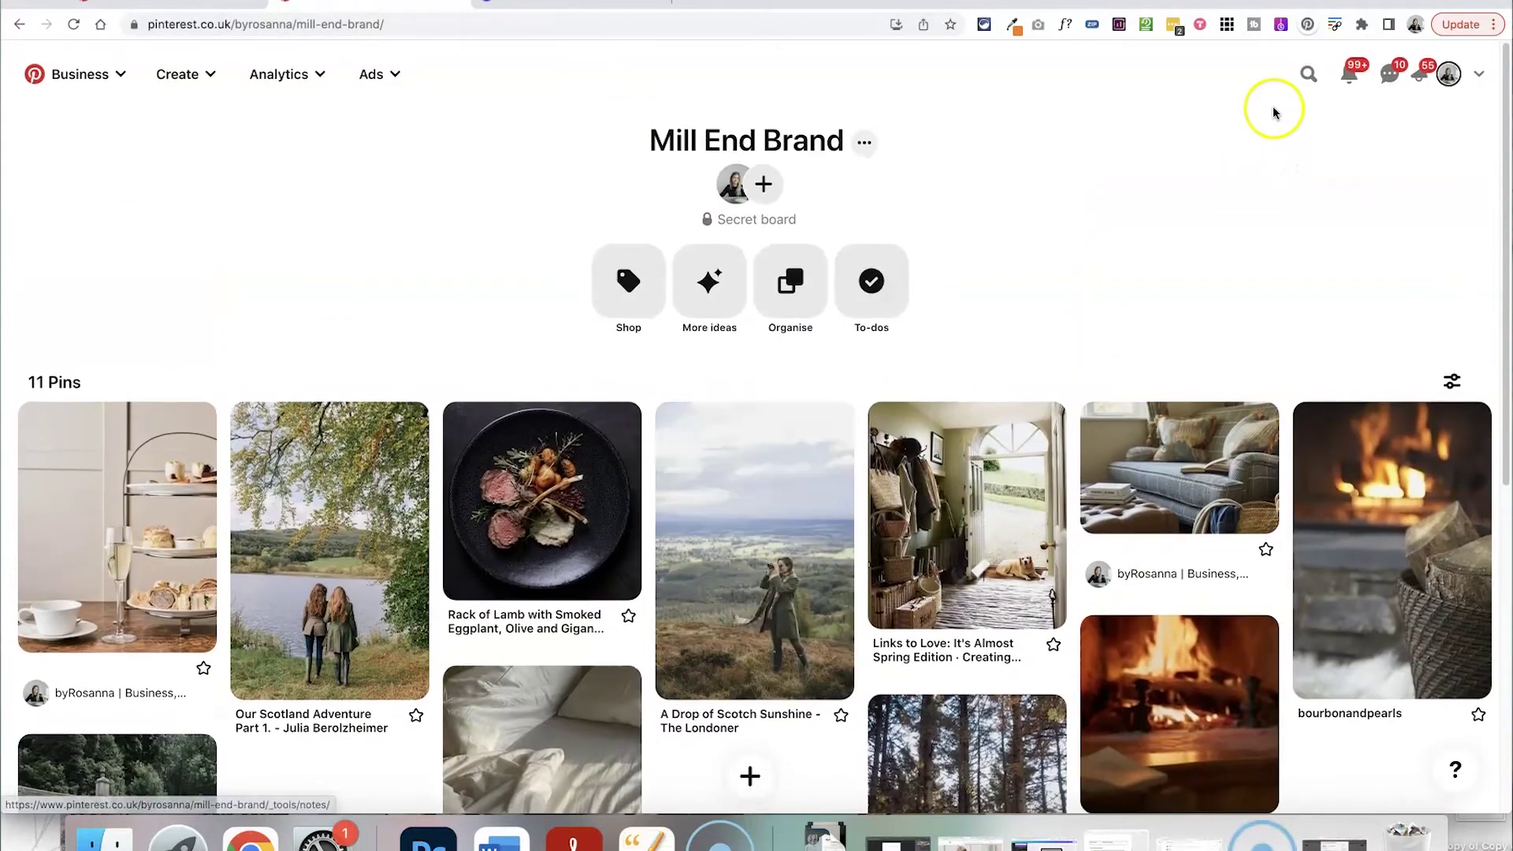
click(1310, 74)
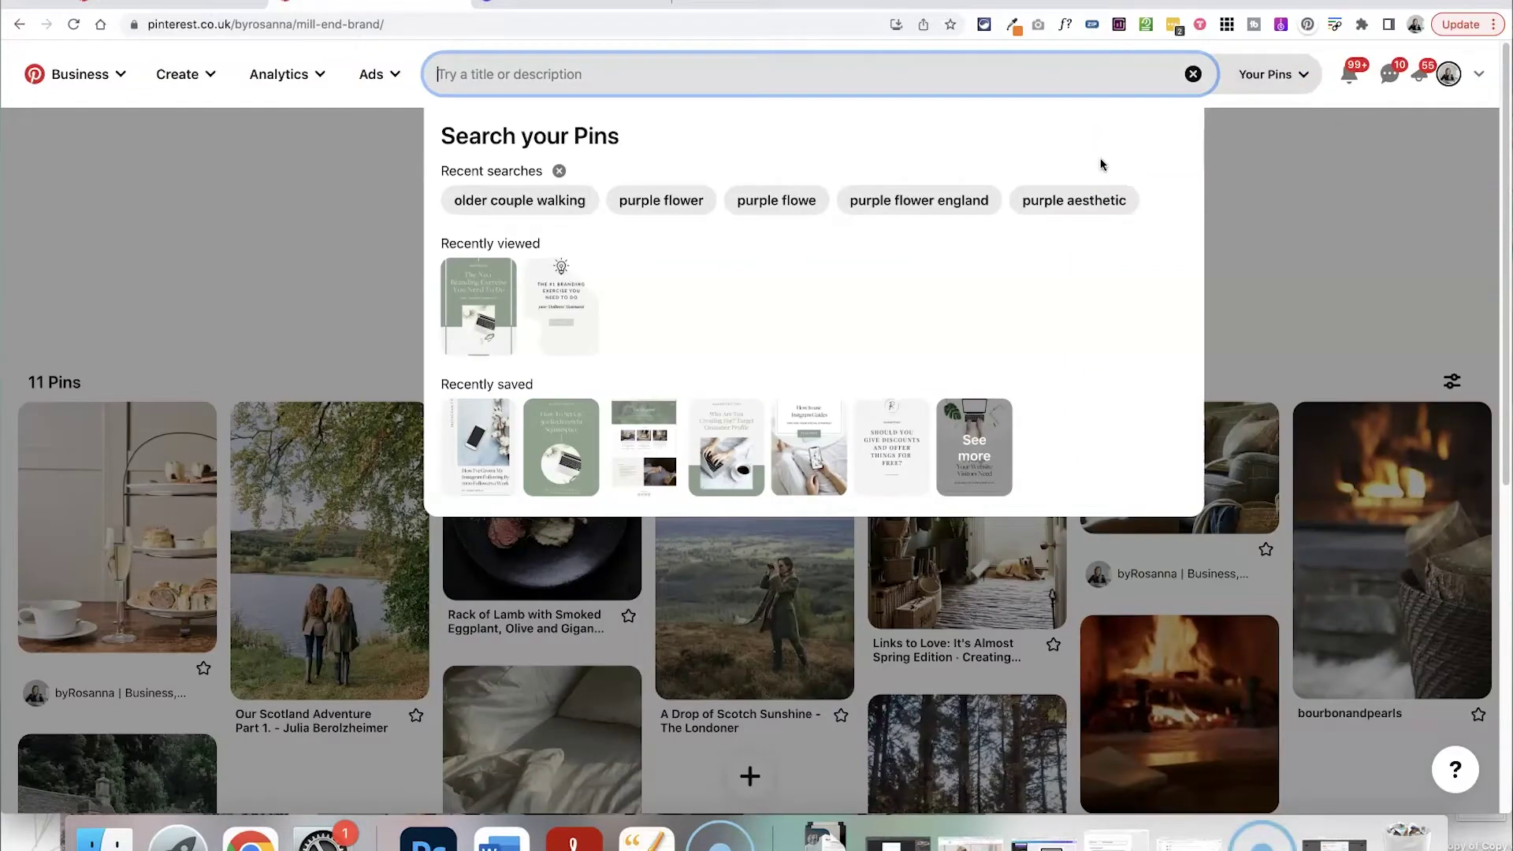
text(cosy)
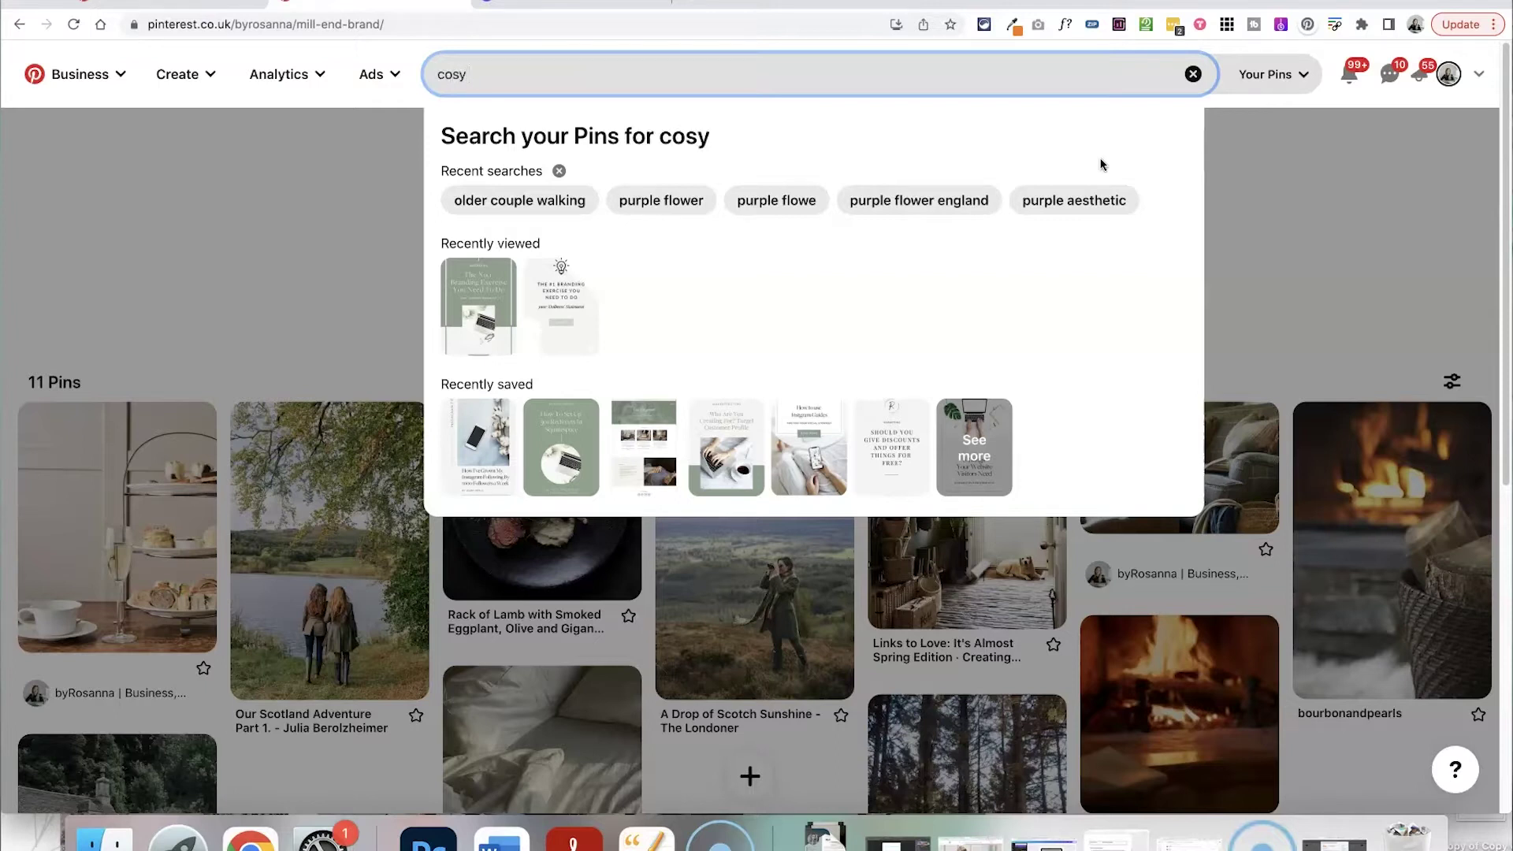
click(1271, 74)
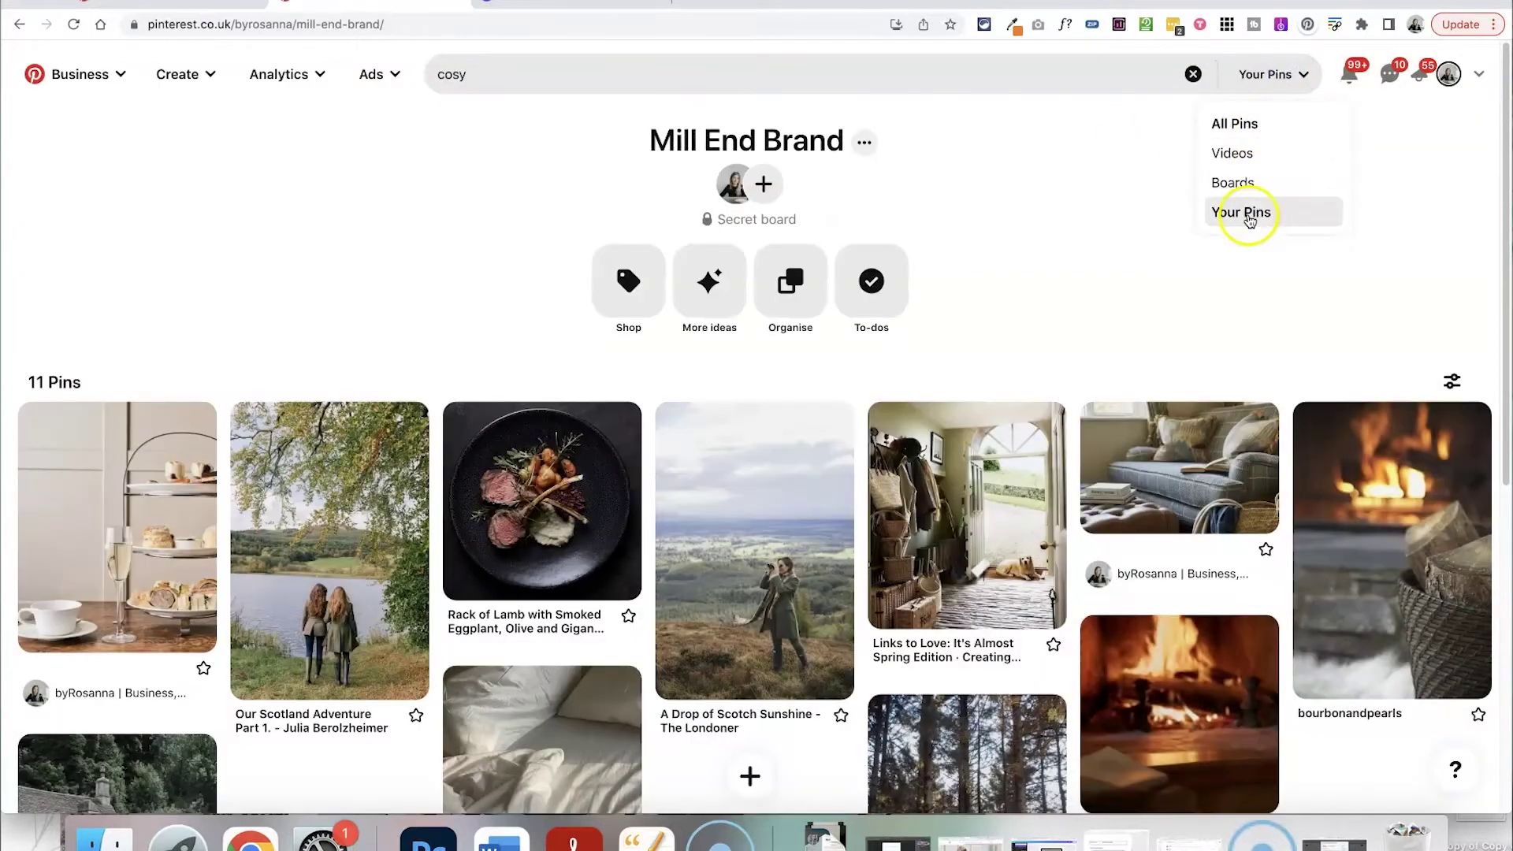
click(1235, 123)
click(802, 73)
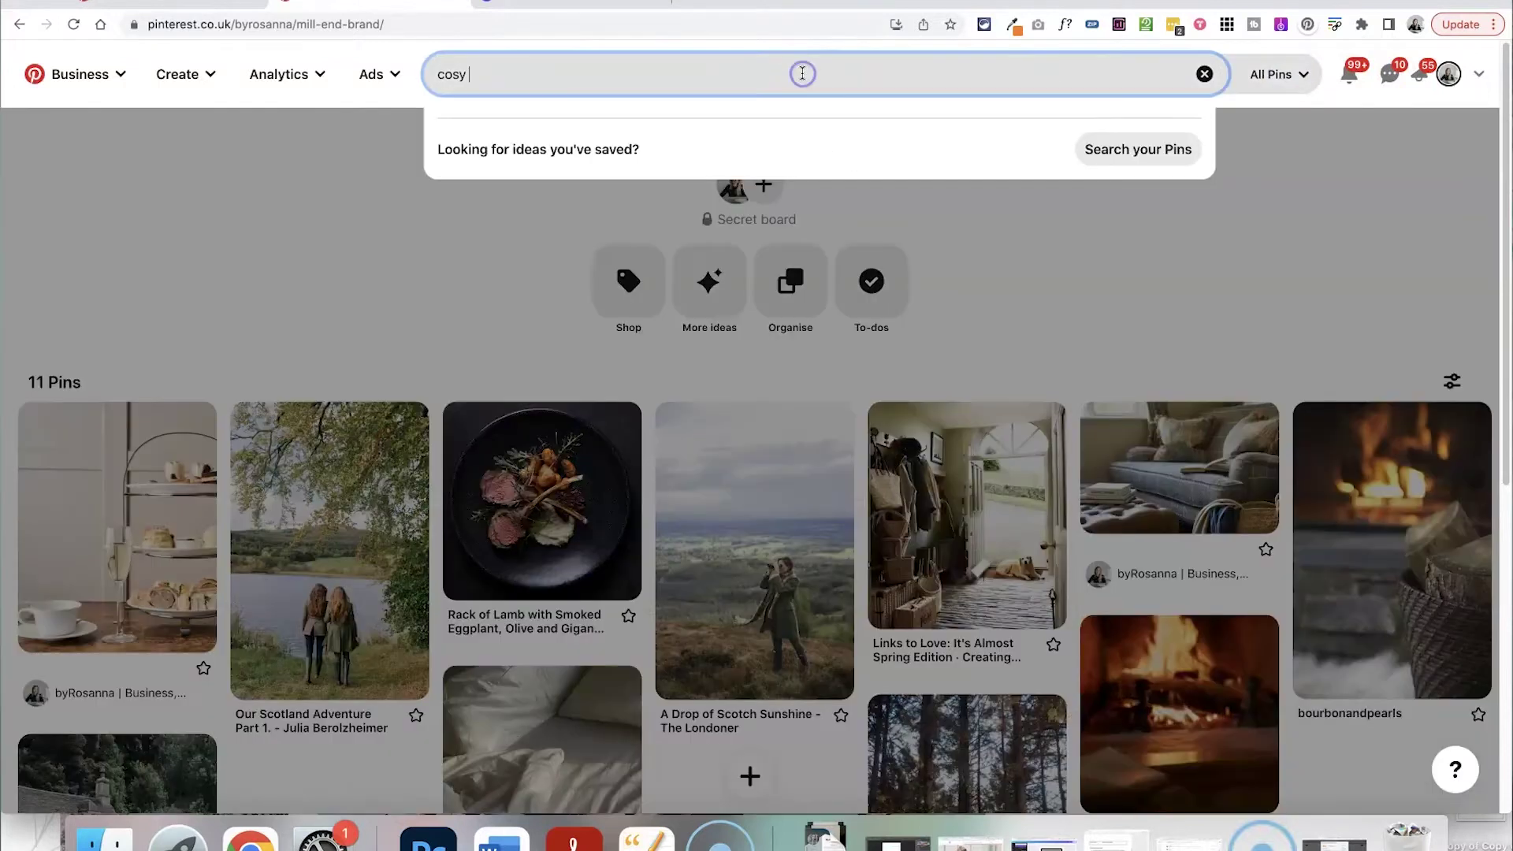
key(Return)
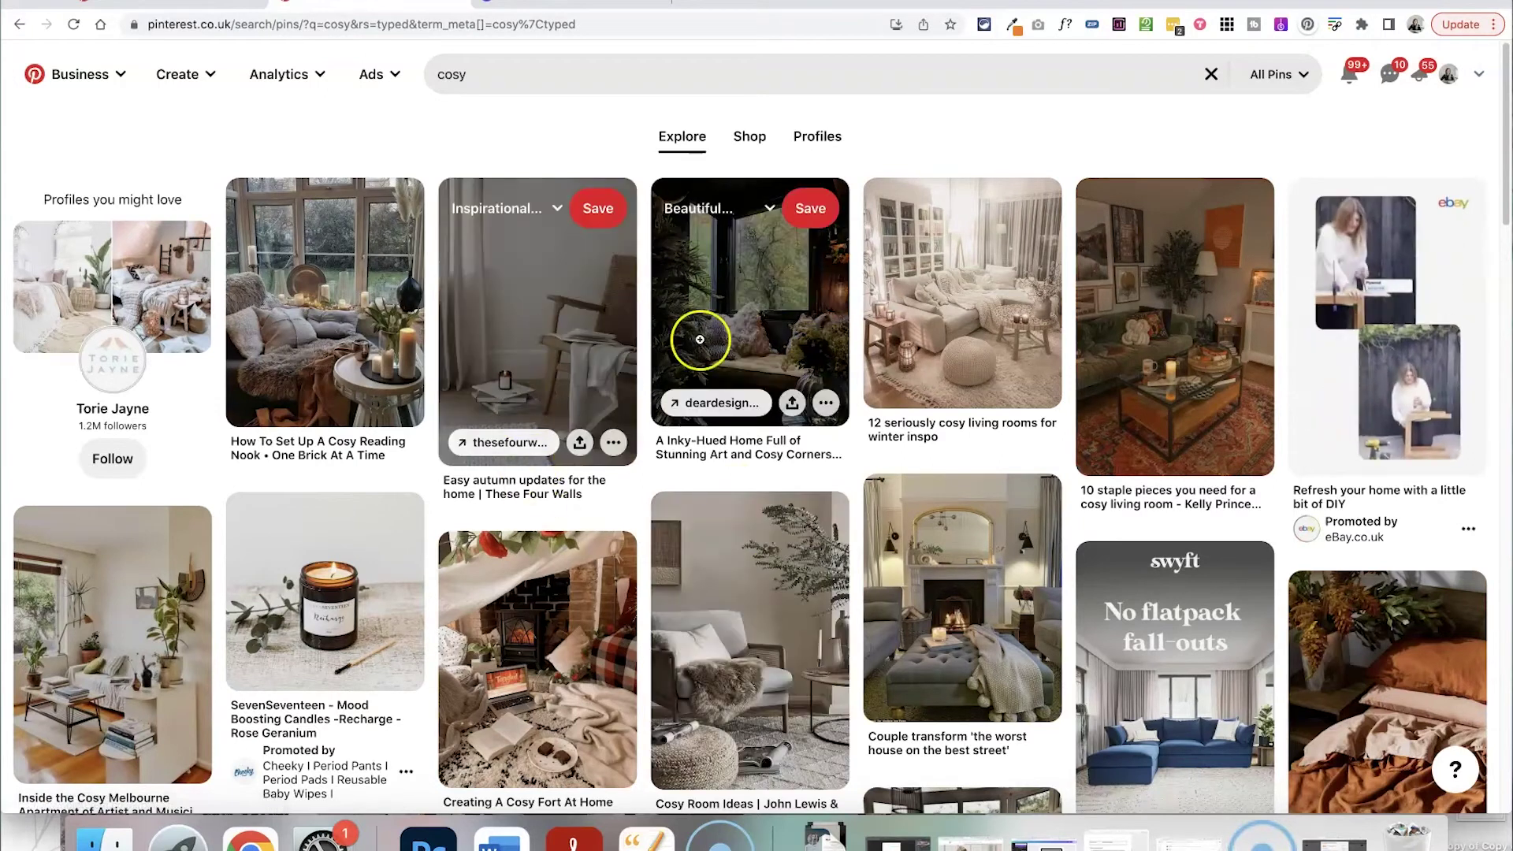
- Save the 'Easy autumn updates for the home' pin to Mill End Brand and open the board
scroll(771, 292, down, 1)
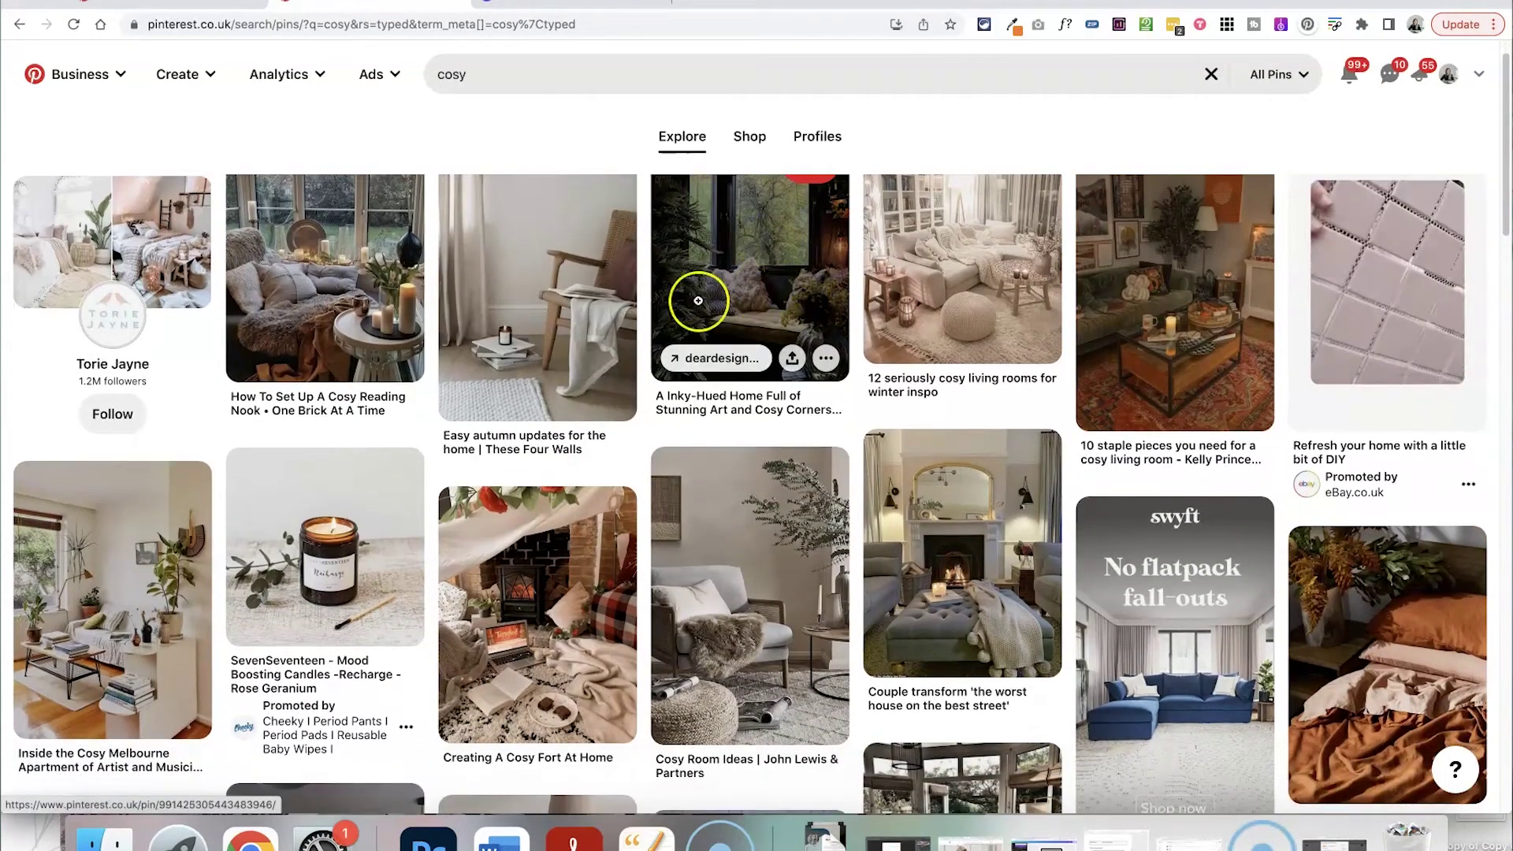
scroll(692, 297, up, 1)
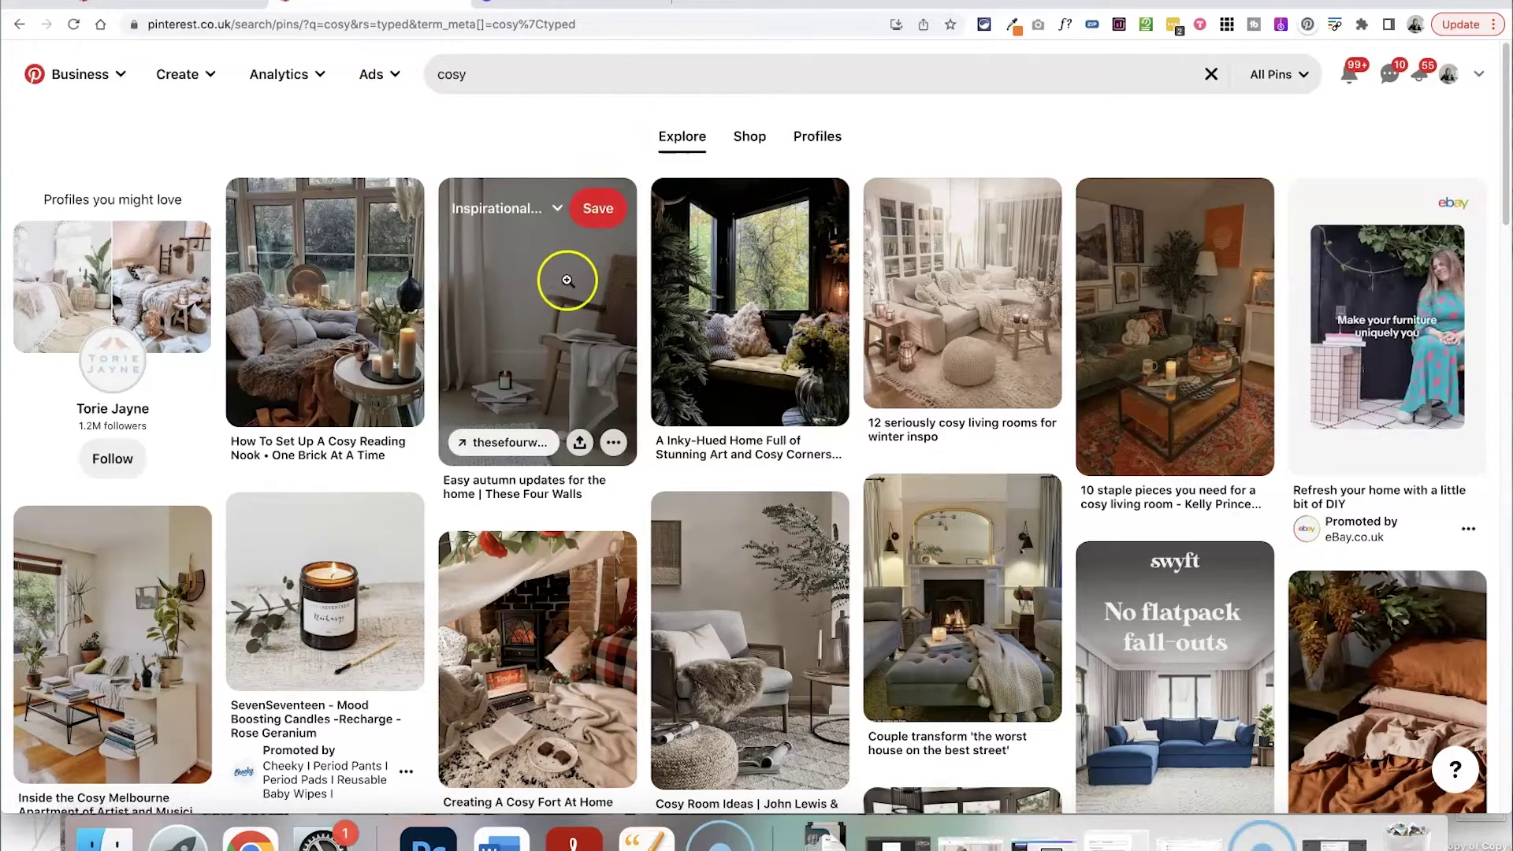
click(557, 209)
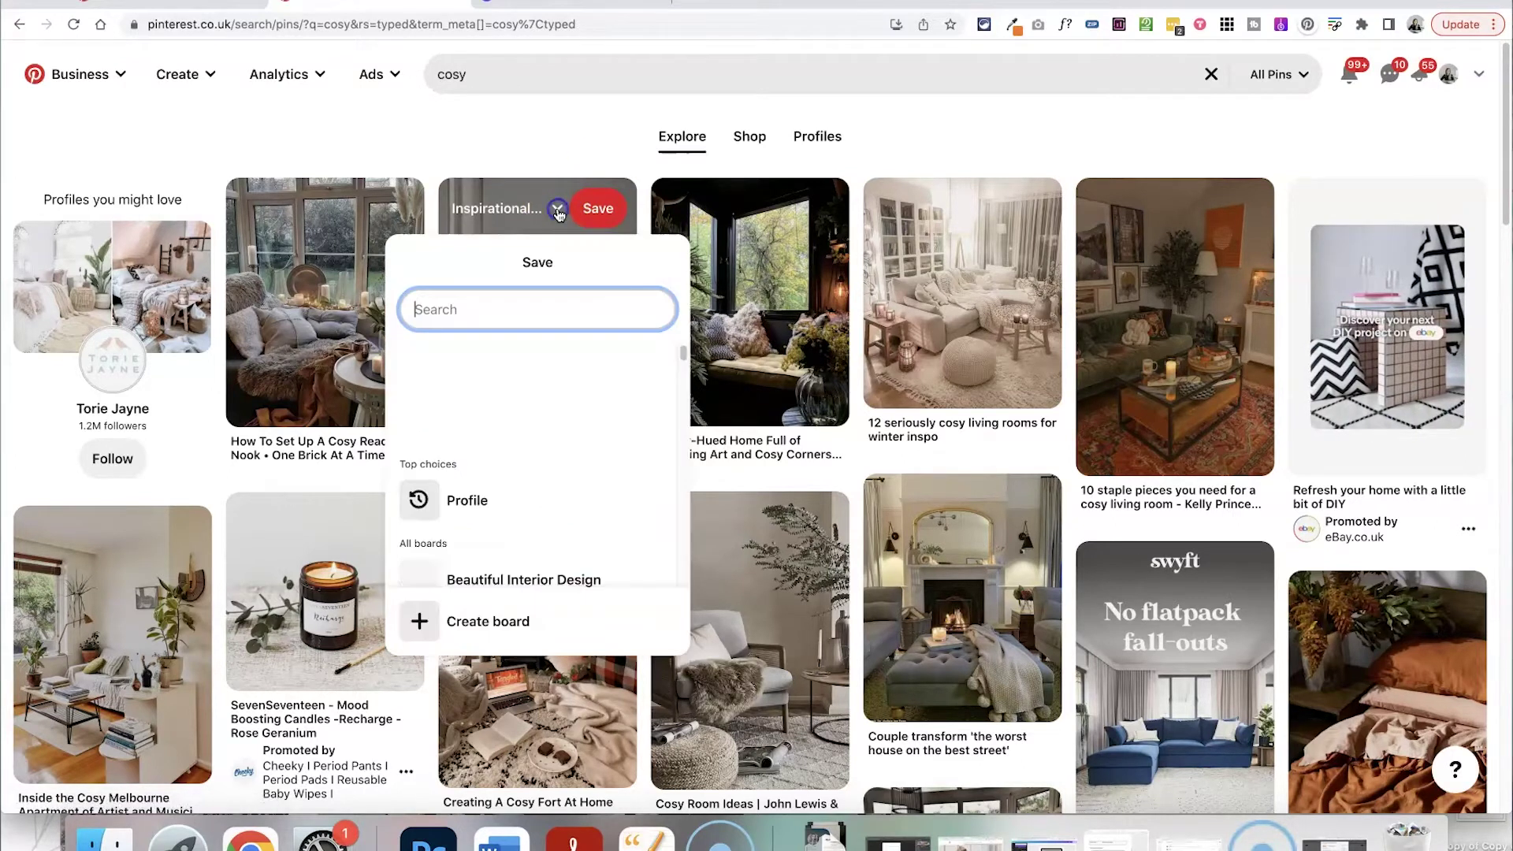
click(501, 308)
text(mill)
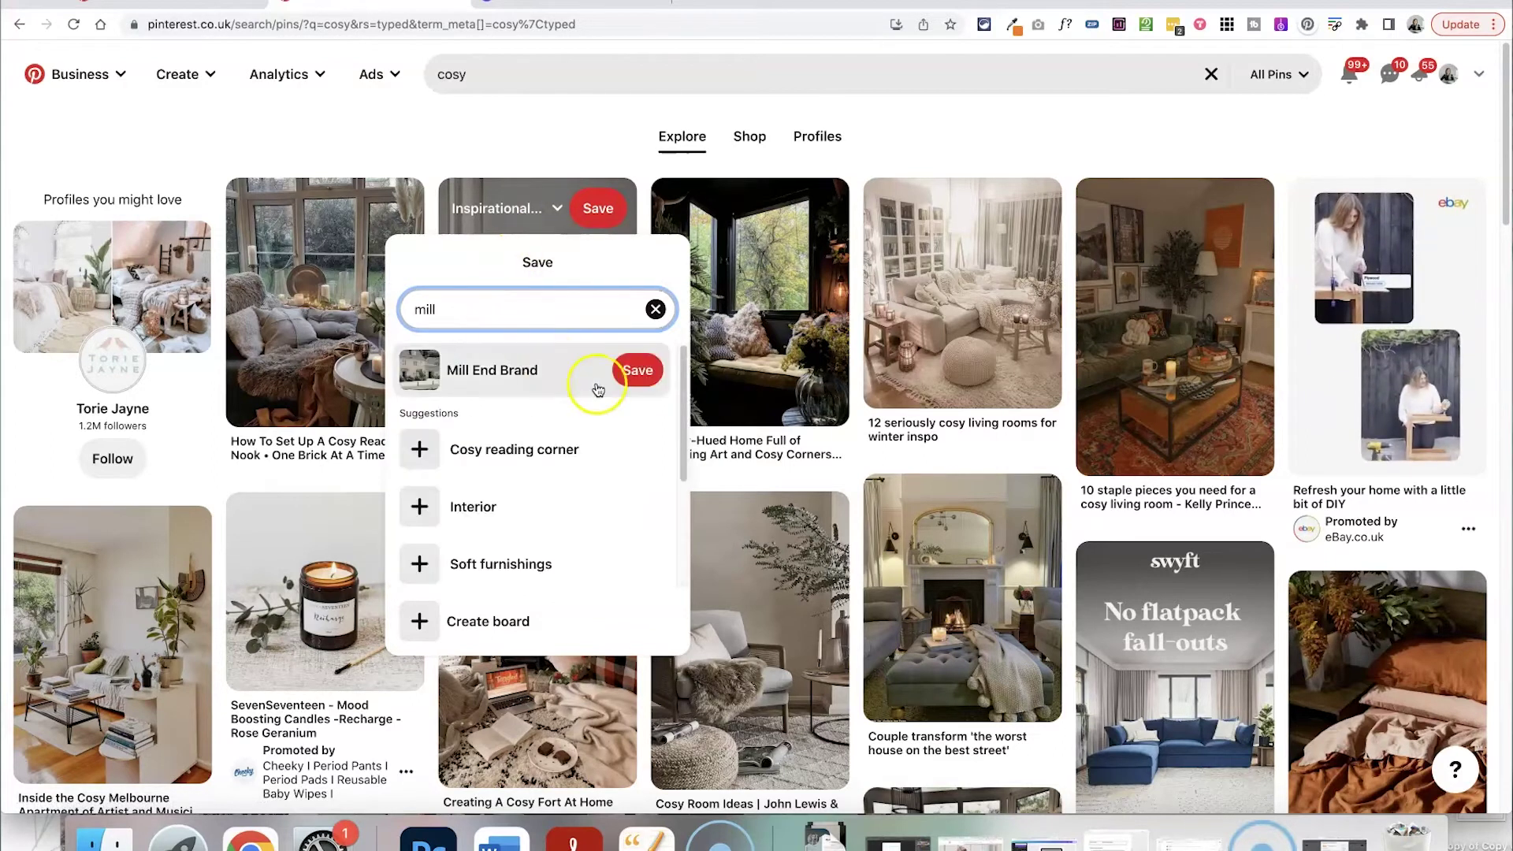
click(631, 372)
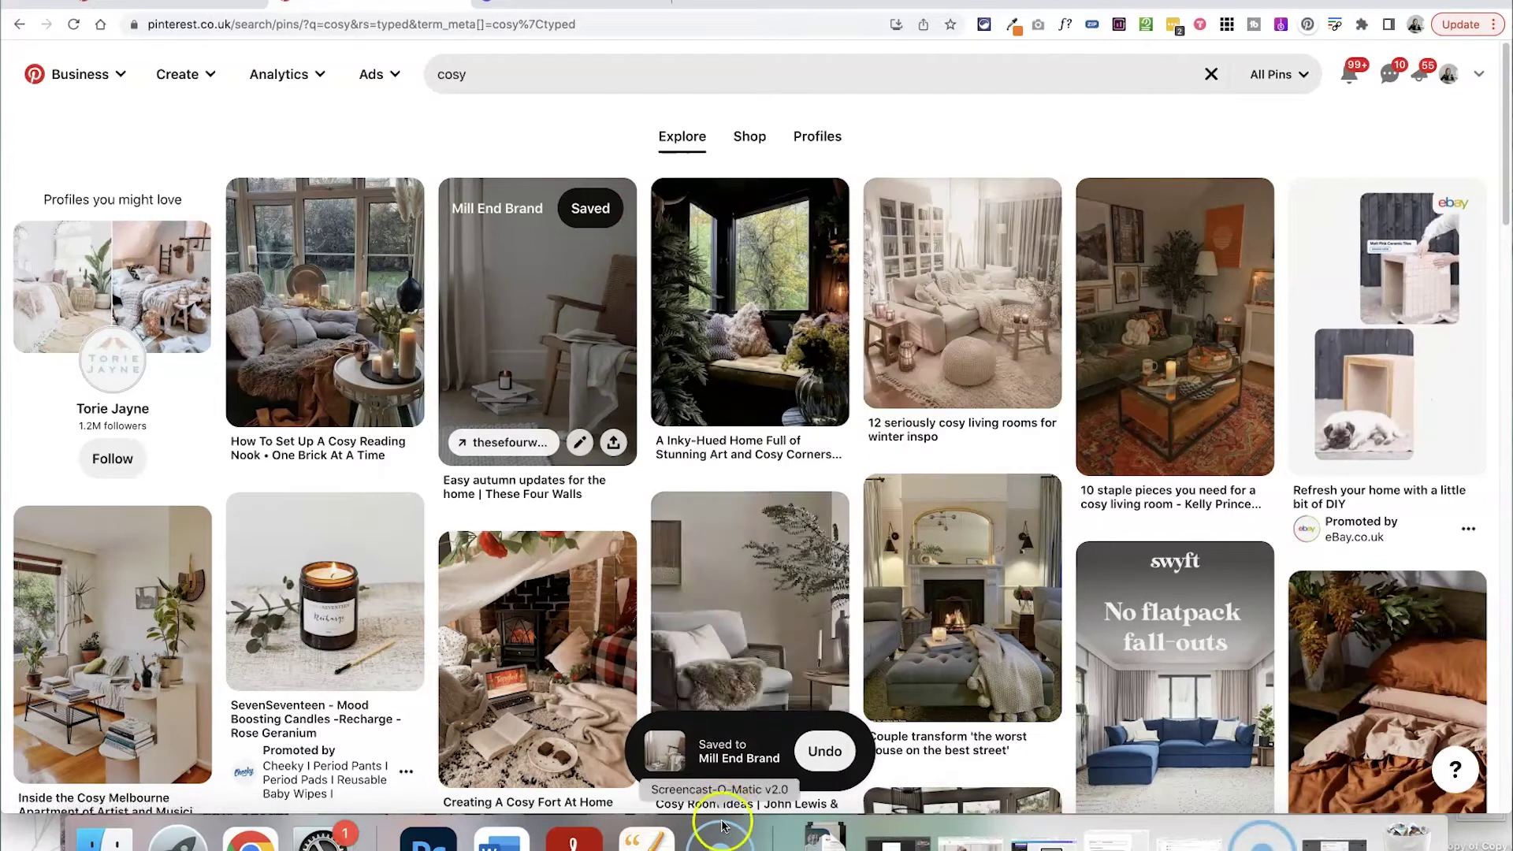
click(738, 758)
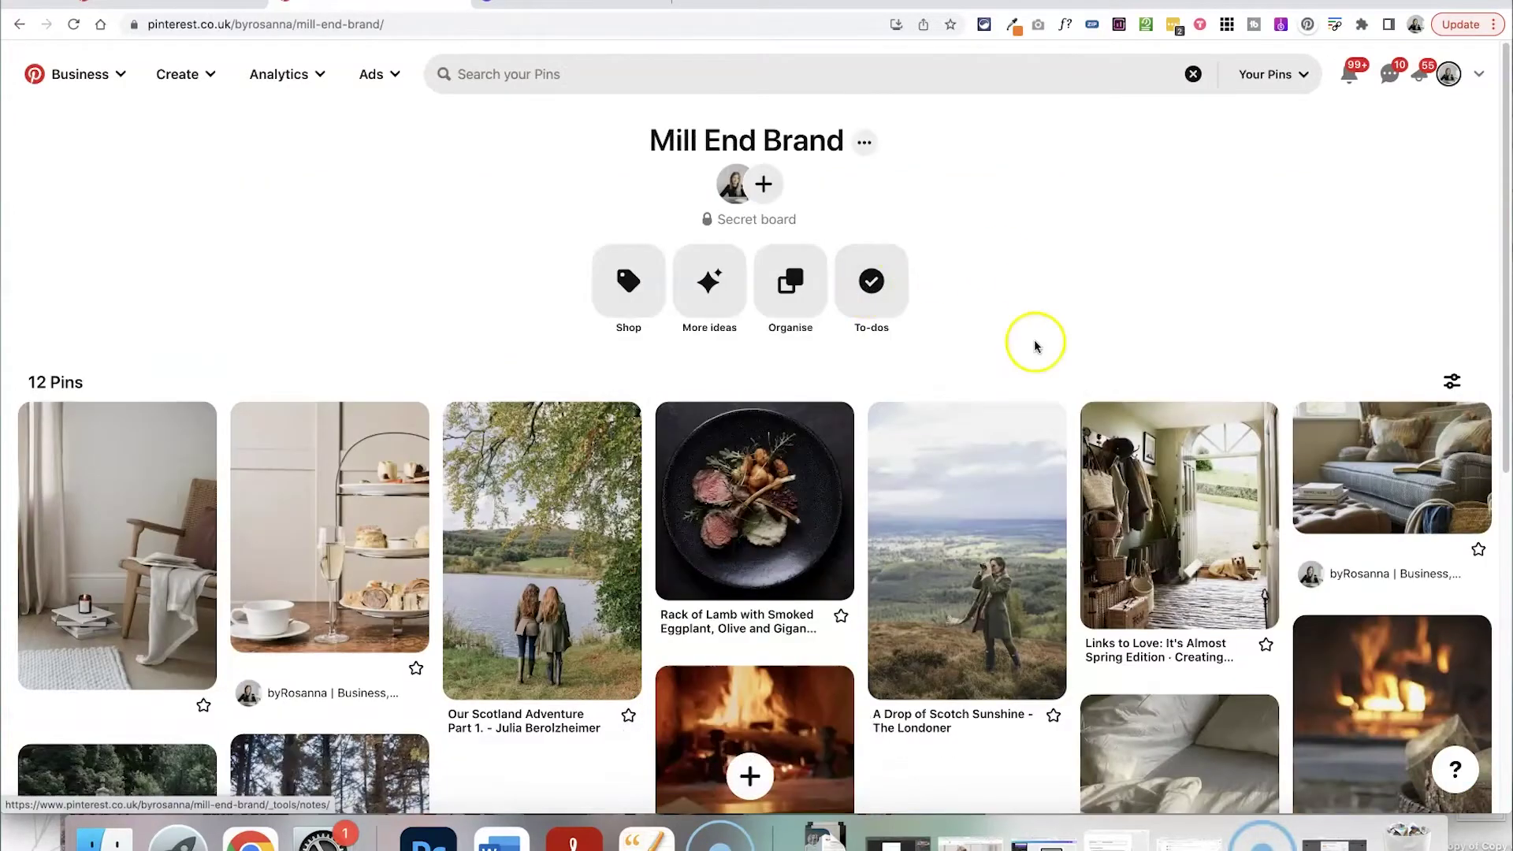
scroll(1036, 340, down, 3)
scroll(1220, 541, down, 5)
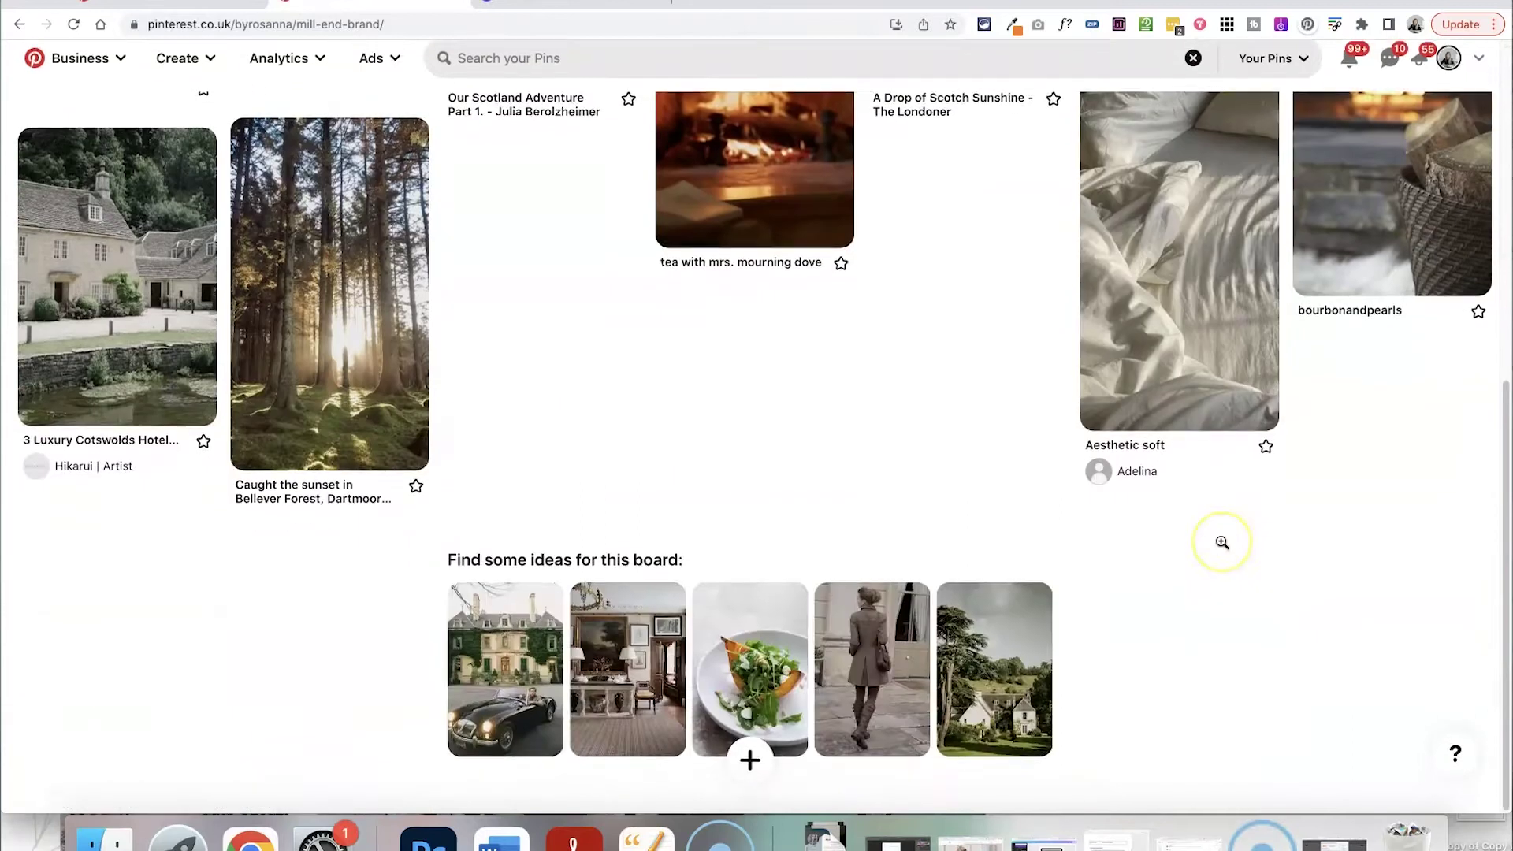
scroll(1222, 542, up, 7)
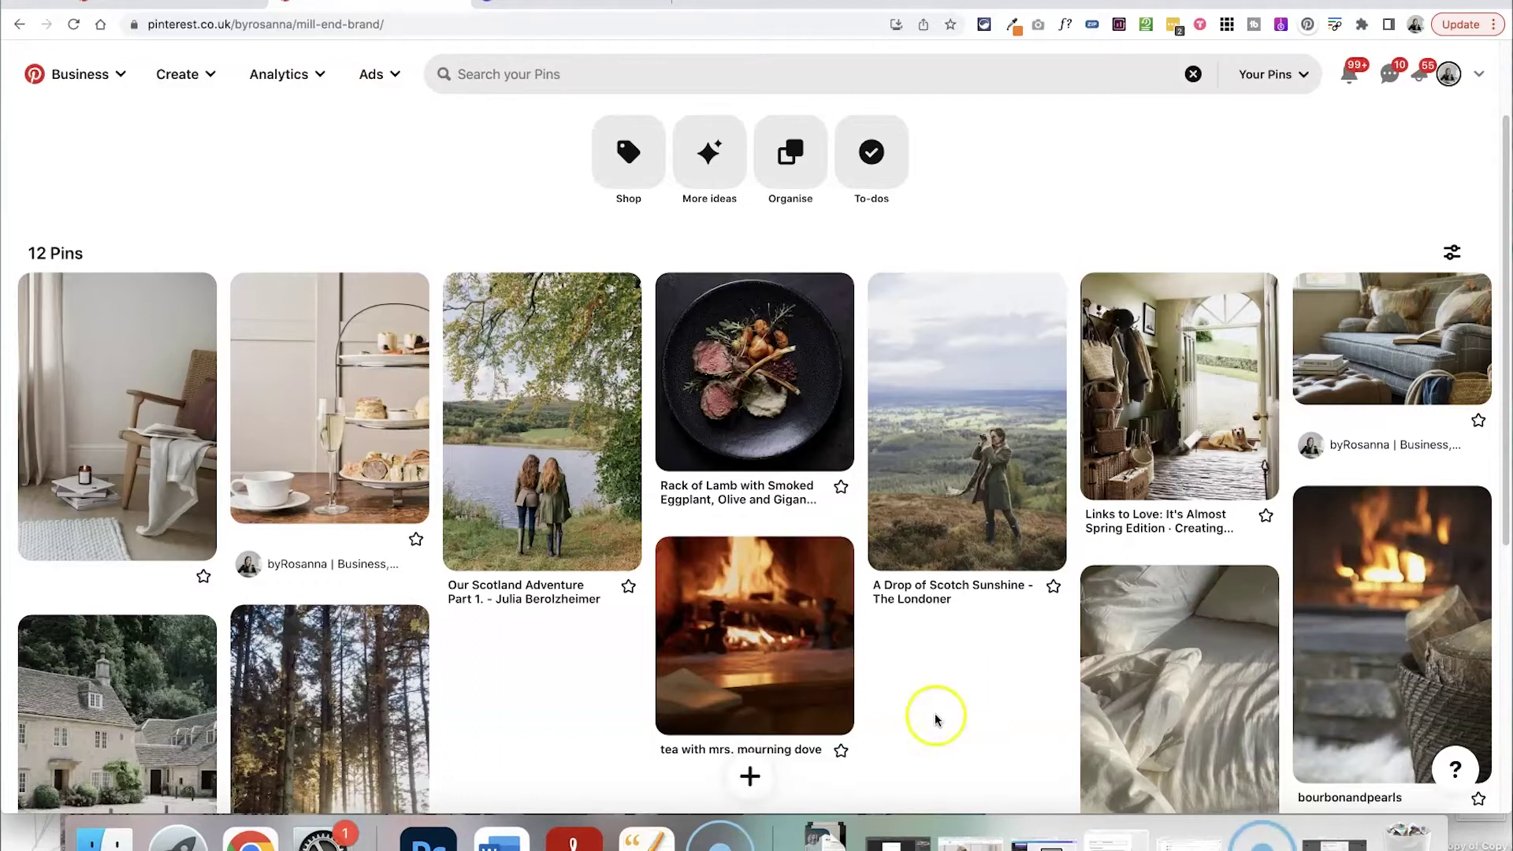
scroll(1048, 218, up, 2)
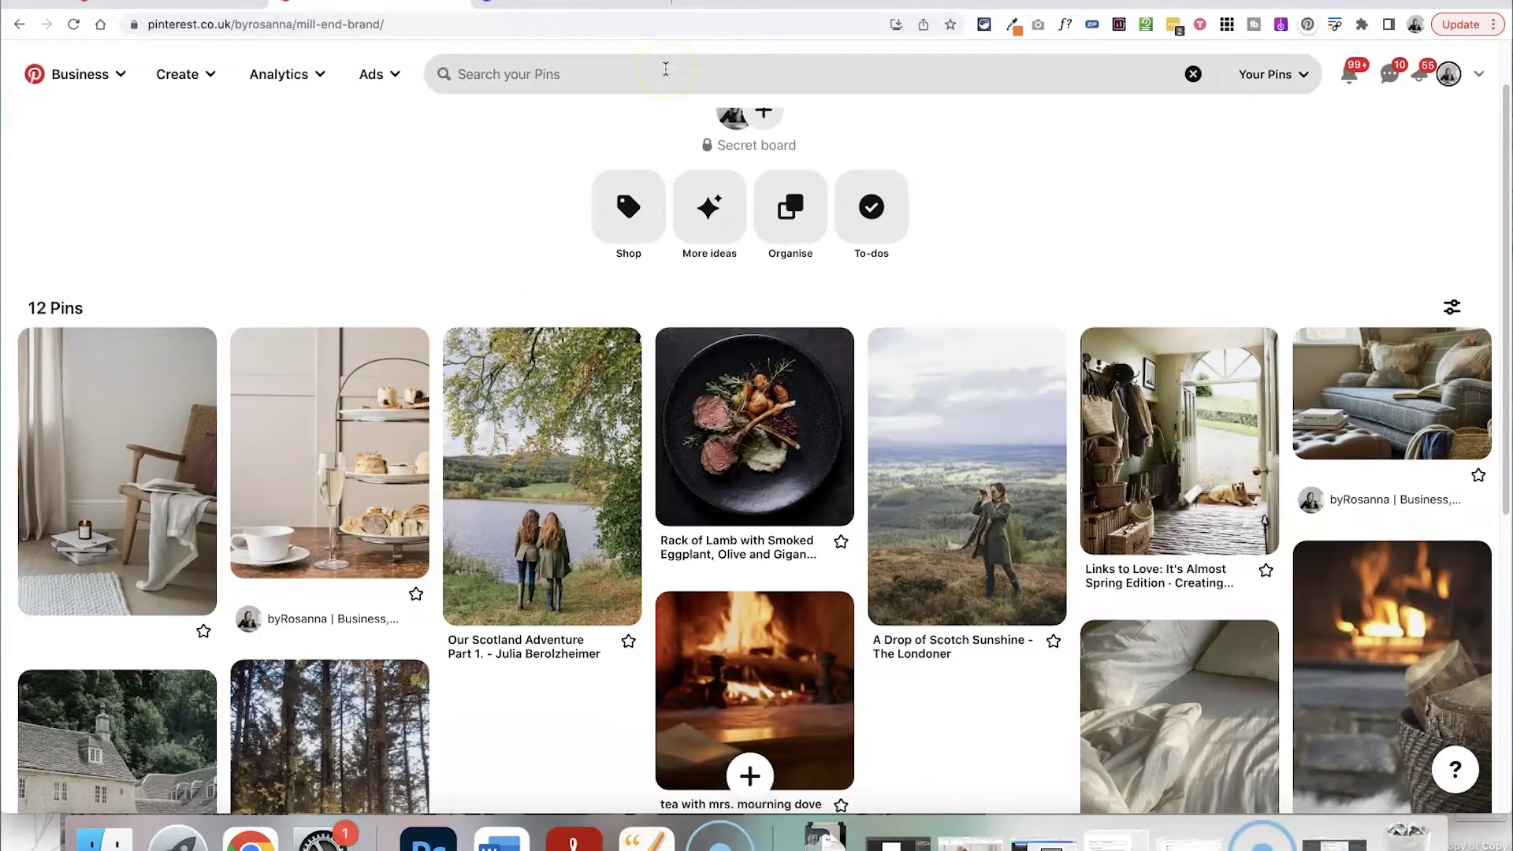
scroll(1017, 232, down, 3)
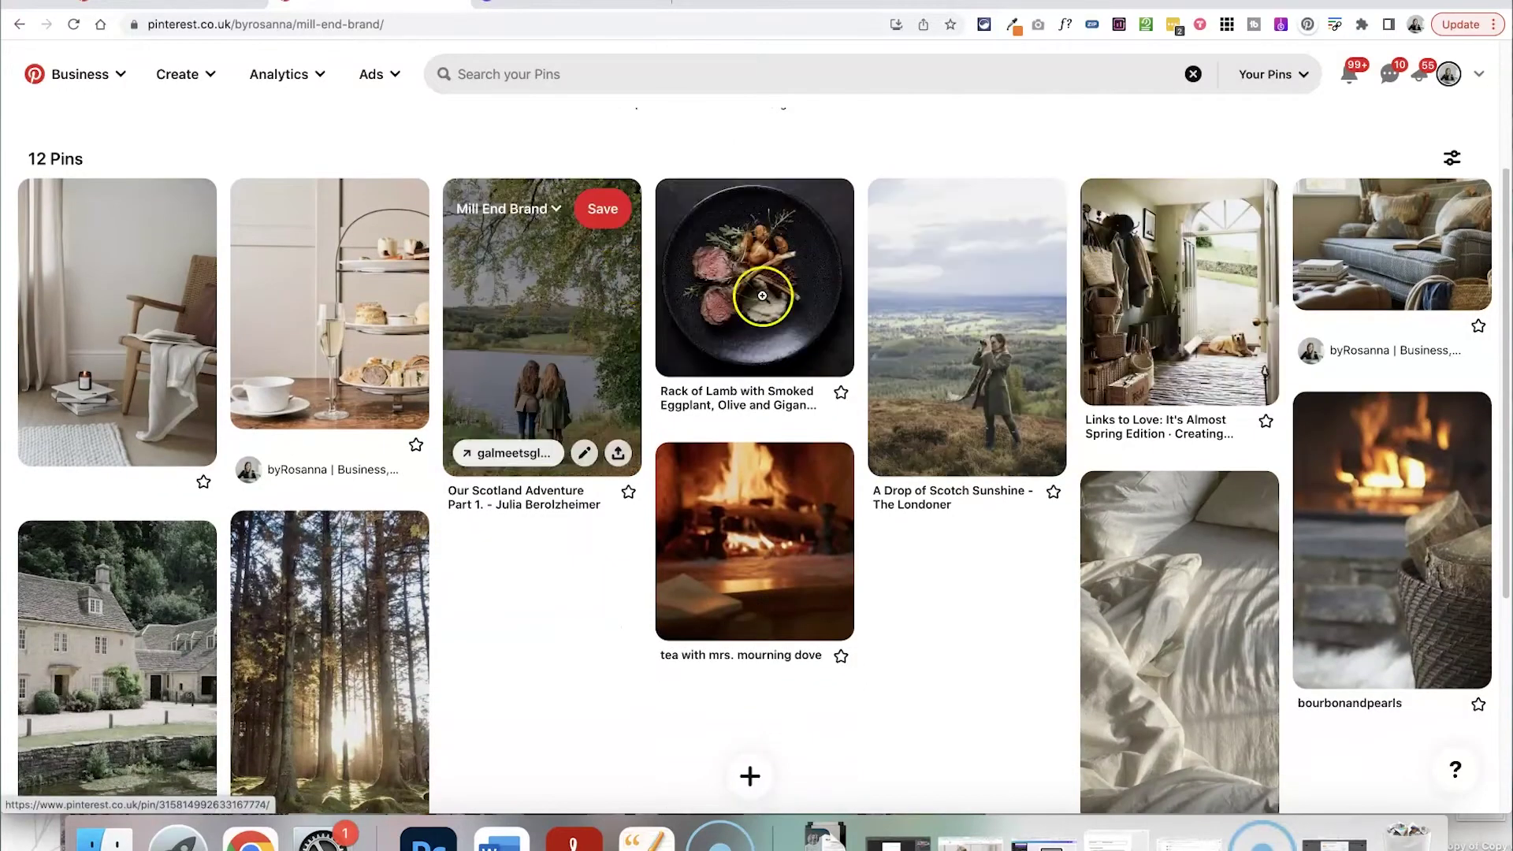
scroll(762, 296, down, 2)
scroll(820, 429, up, 2)
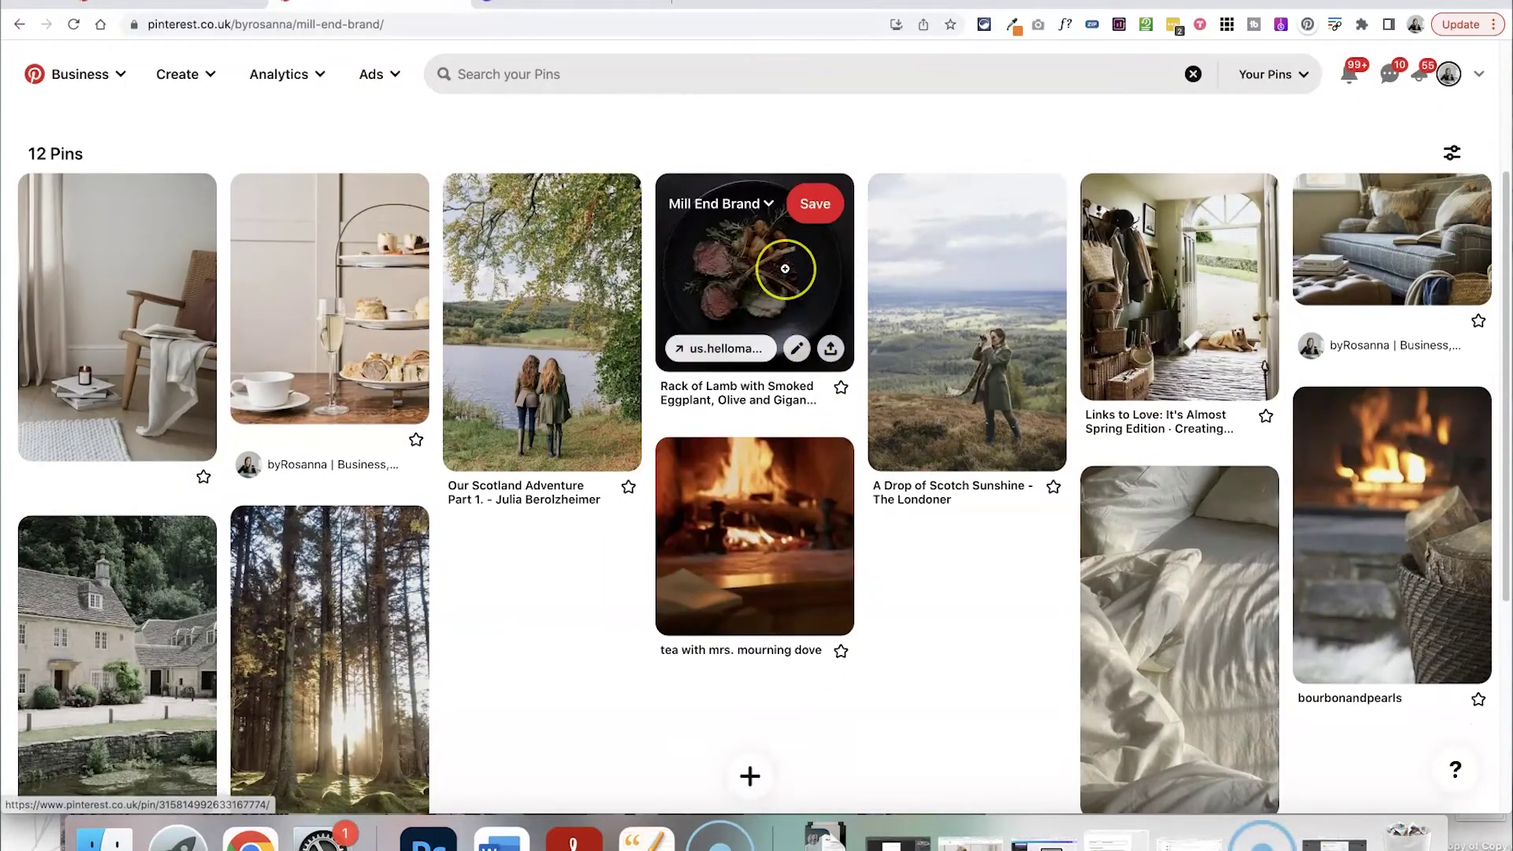
scroll(785, 269, up, 2)
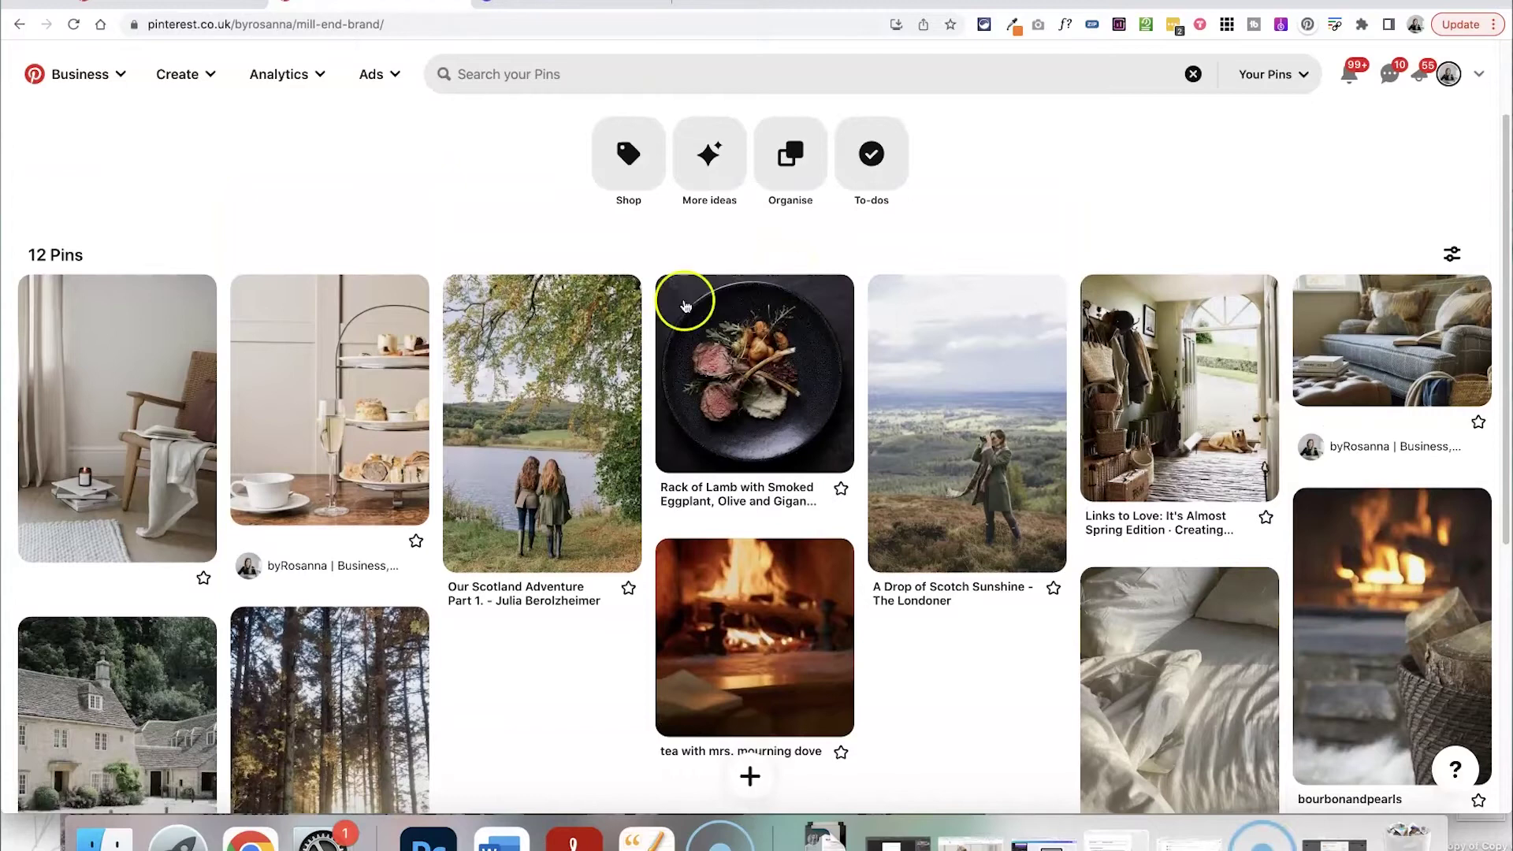
click(543, 390)
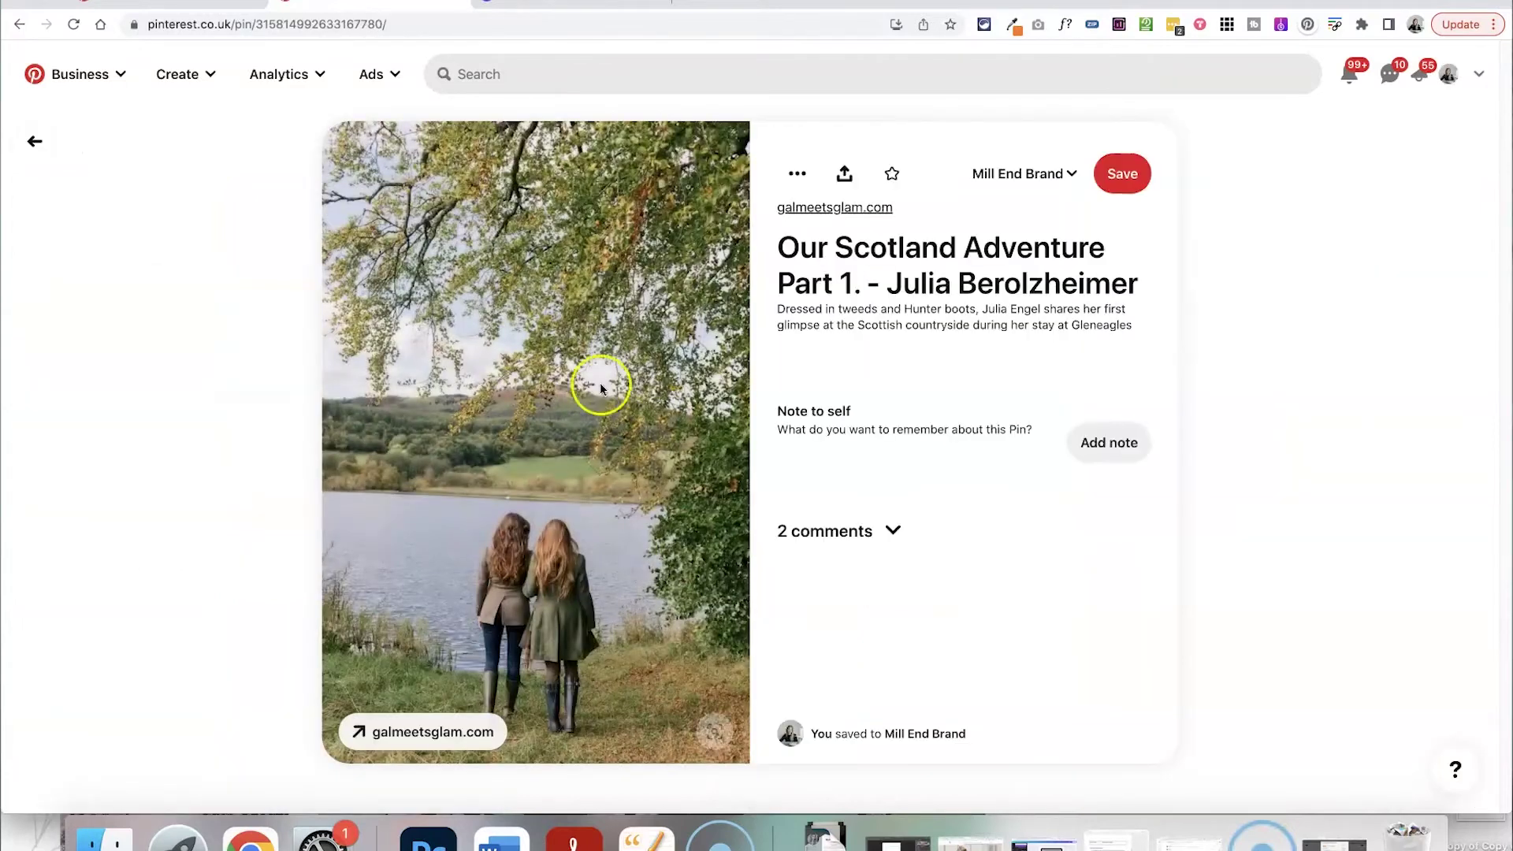
scroll(600, 387, down, 10)
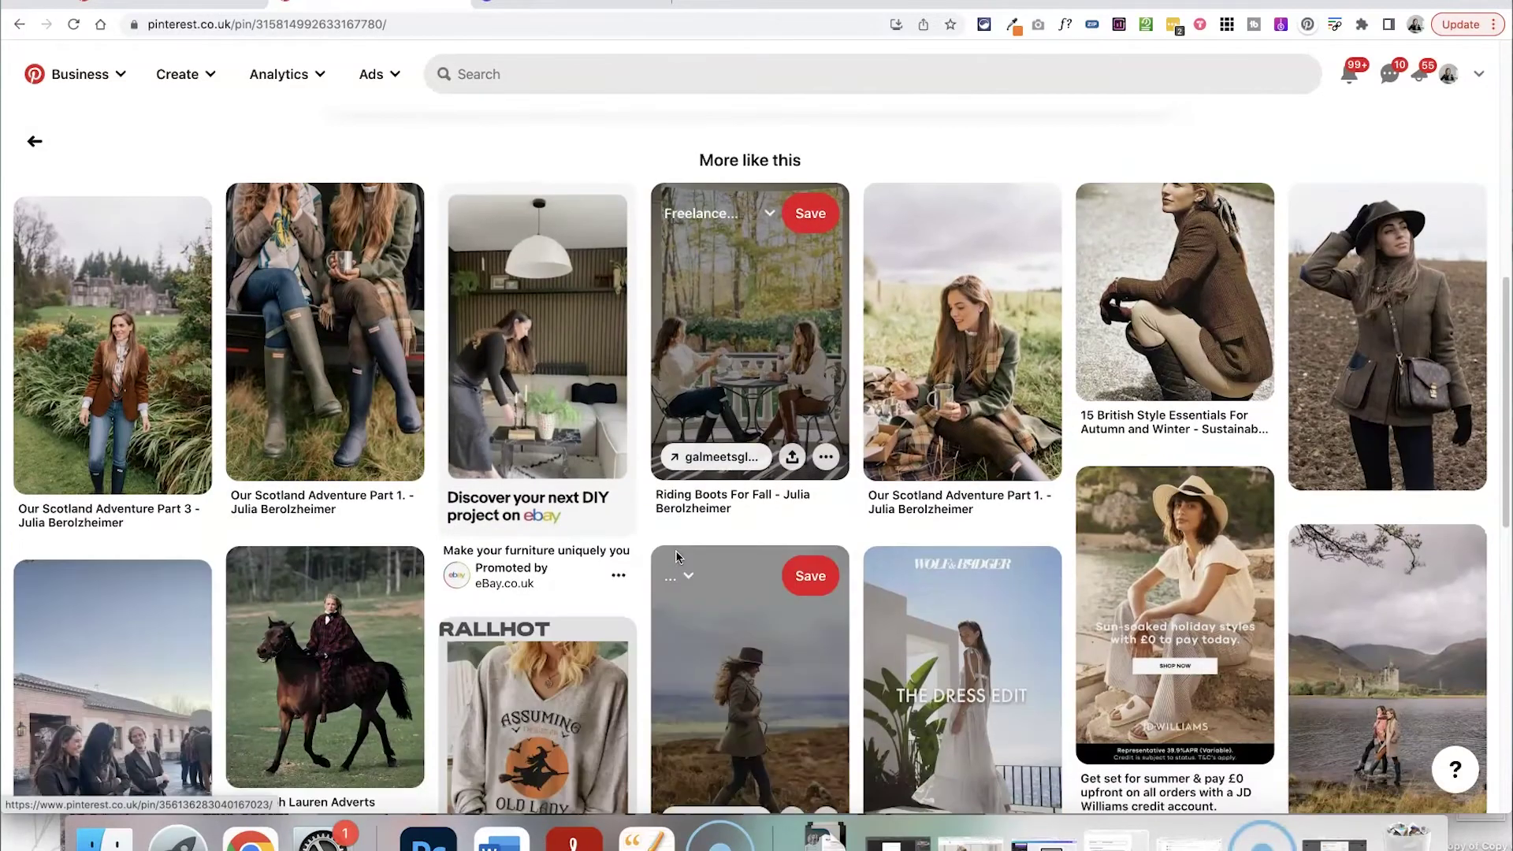
scroll(676, 556, down, 3)
scroll(676, 556, up, 12)
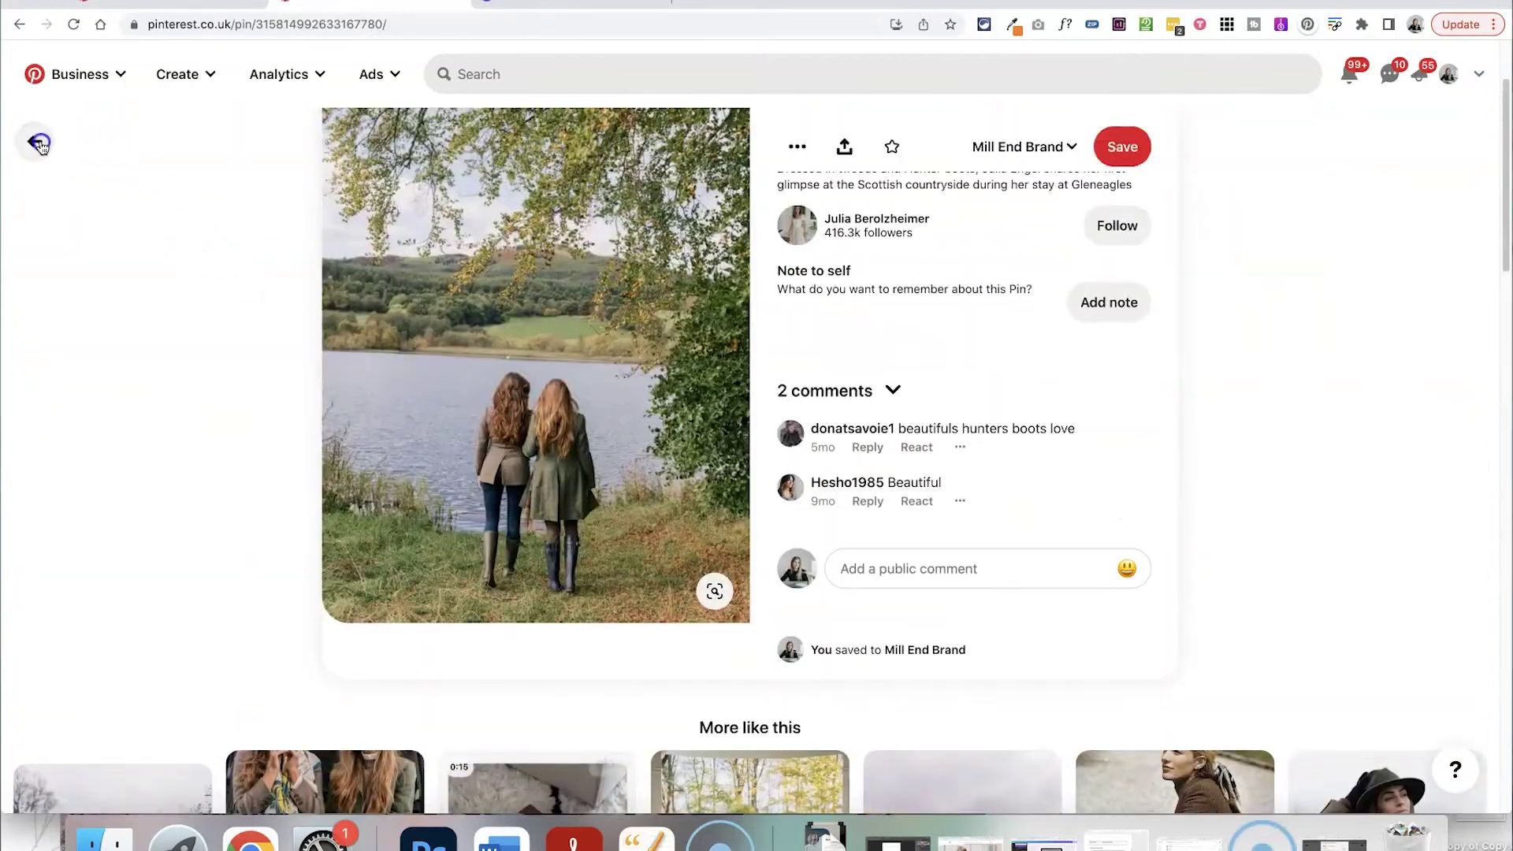
click(40, 143)
scroll(895, 328, up, 2)
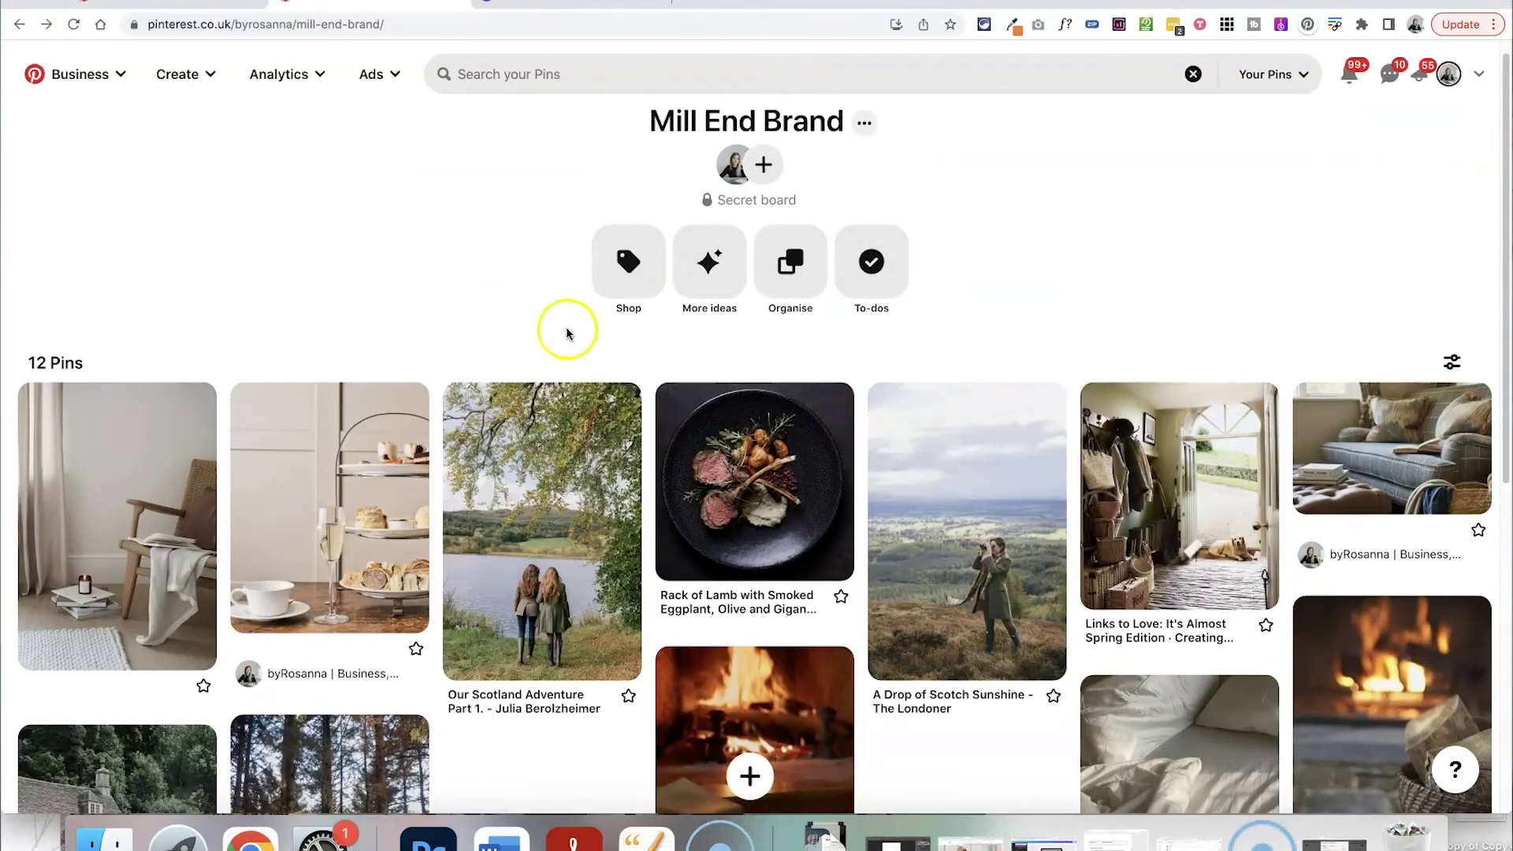
click(706, 271)
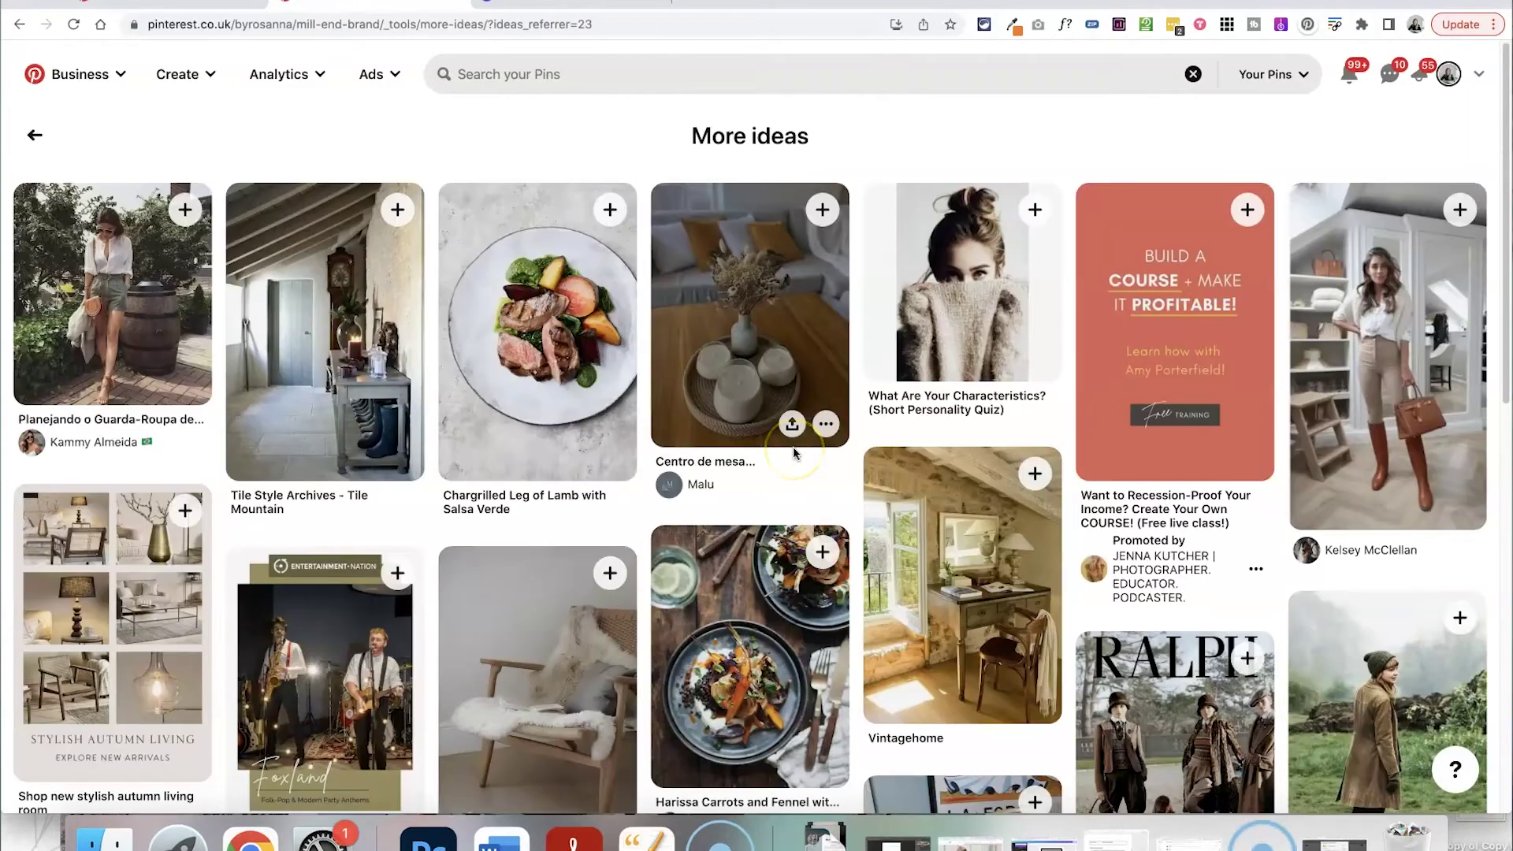
scroll(793, 448, down, 3)
scroll(796, 453, up, 2)
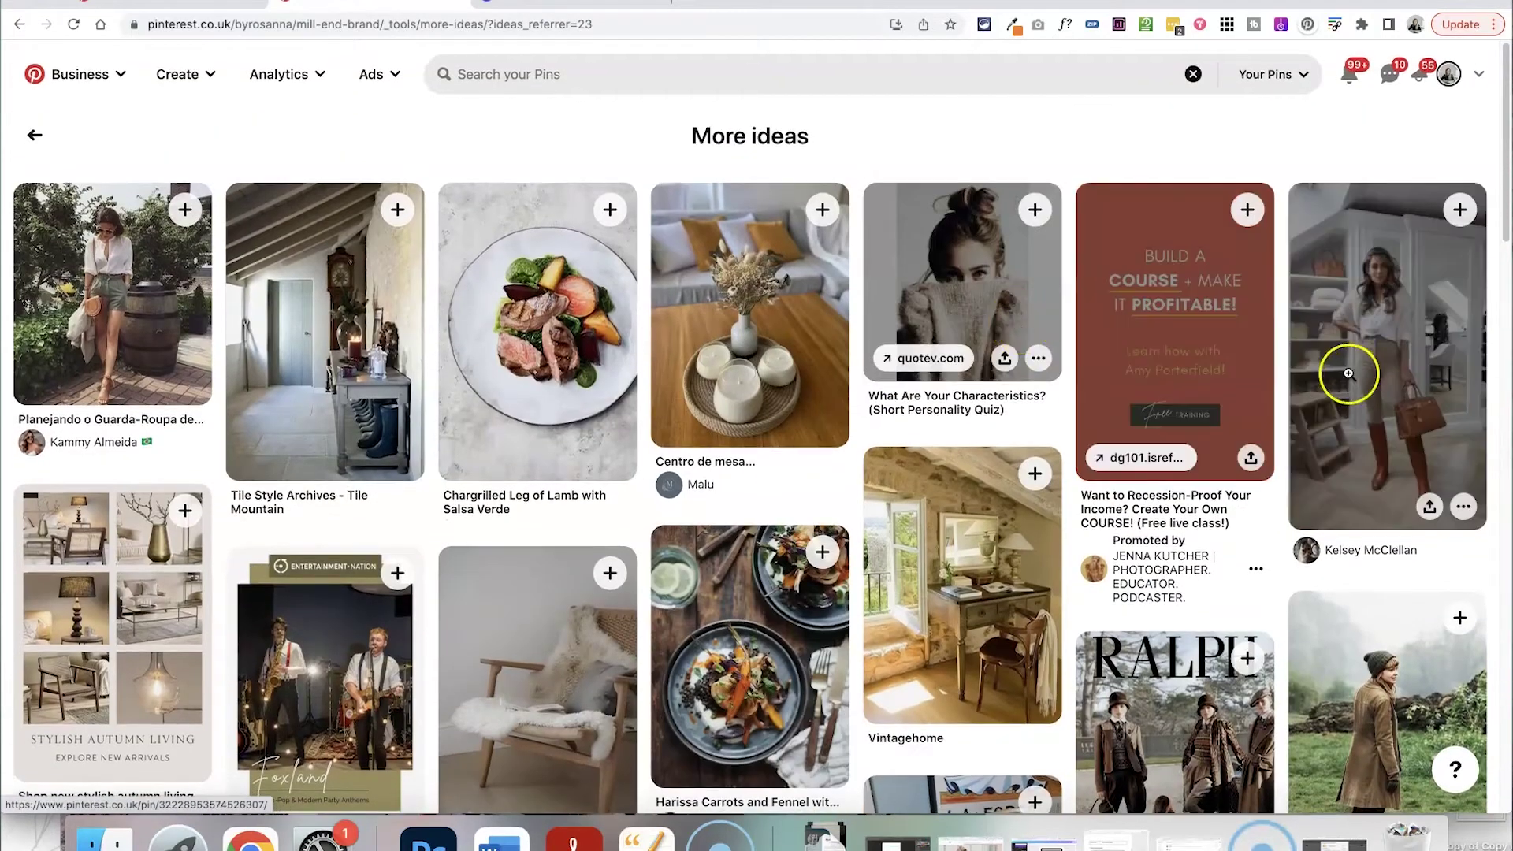
scroll(1264, 508, down, 4)
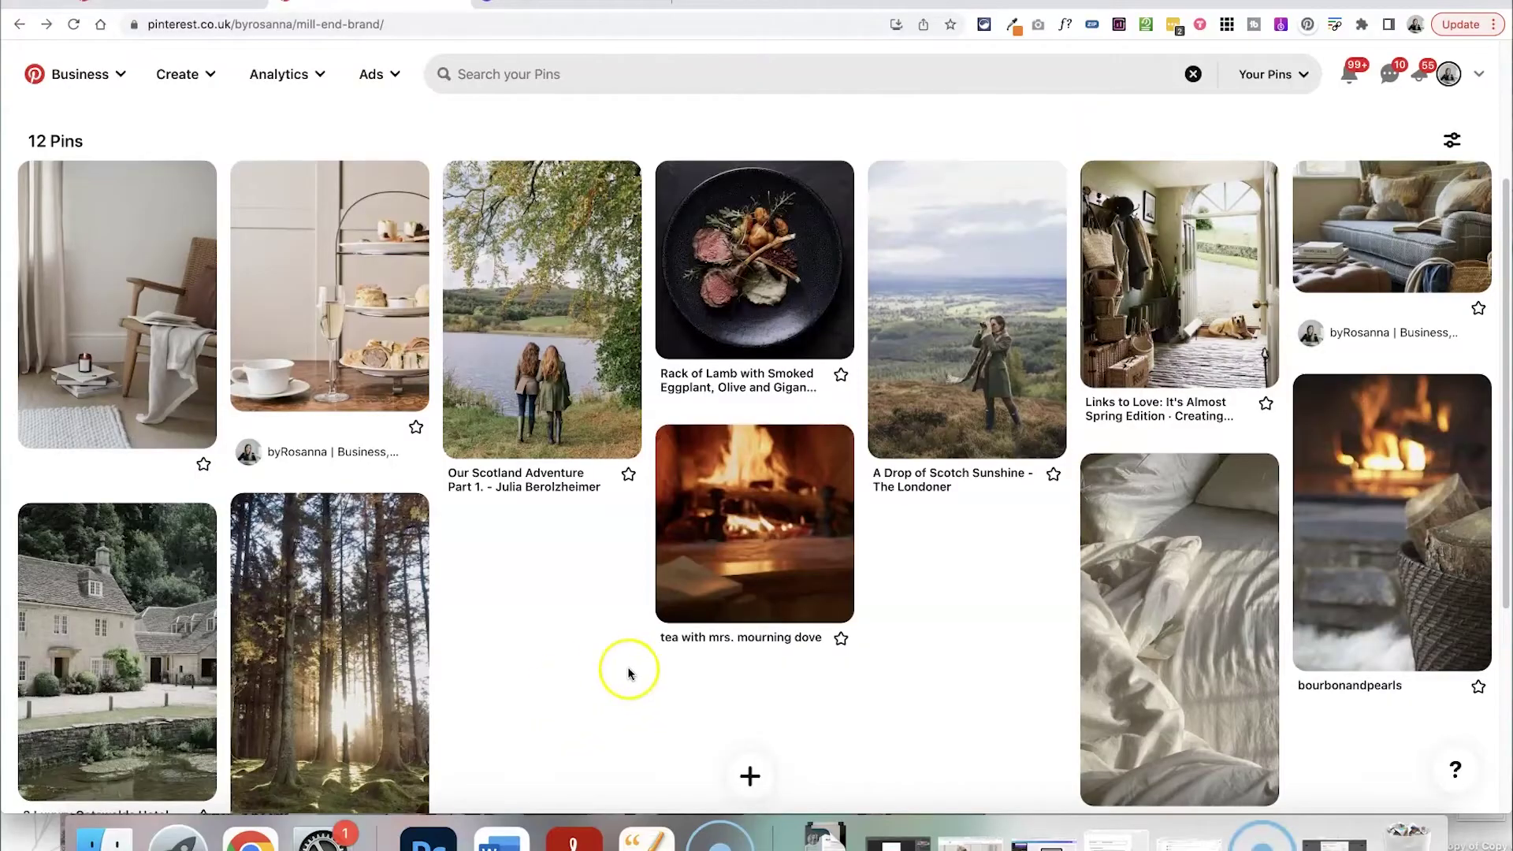
- Open the Our Scotland Adventure pin, cancel saving its image, then switch to Canva's home page
scroll(658, 686, up, 2)
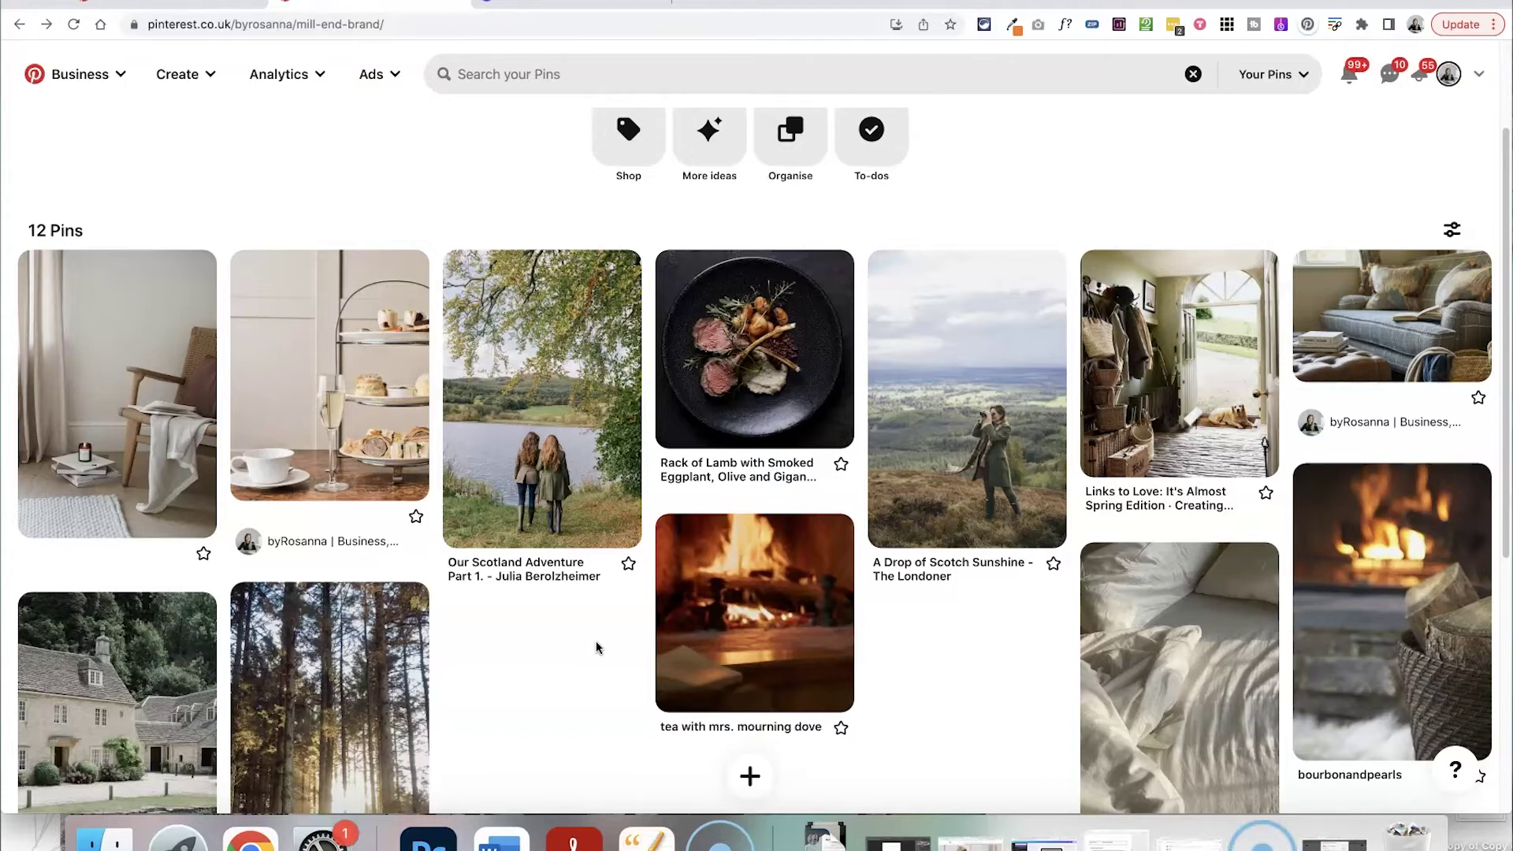
scroll(534, 658, down, 3)
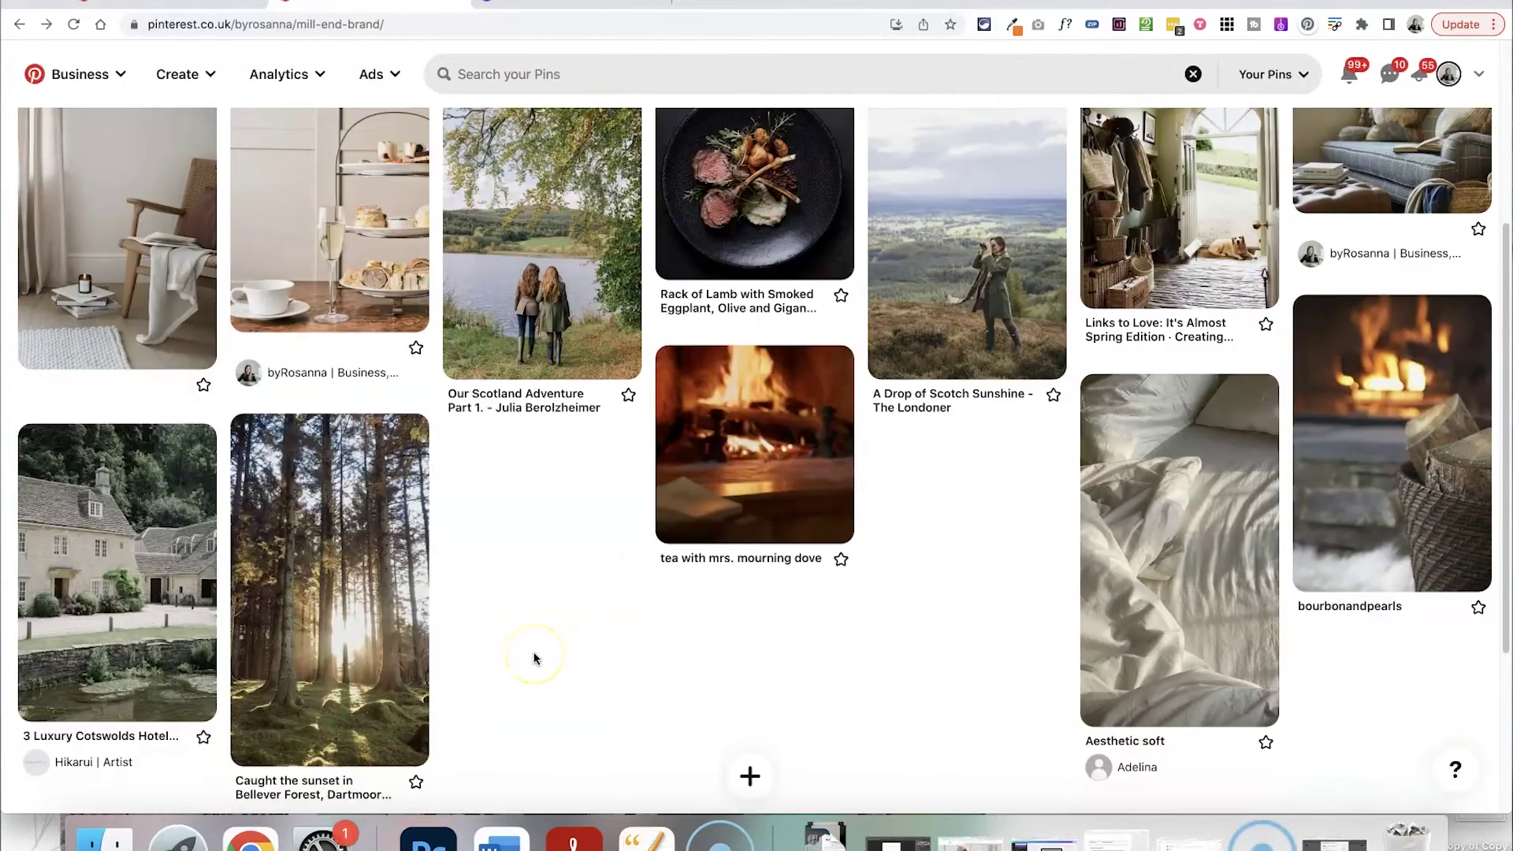
scroll(534, 658, up, 3)
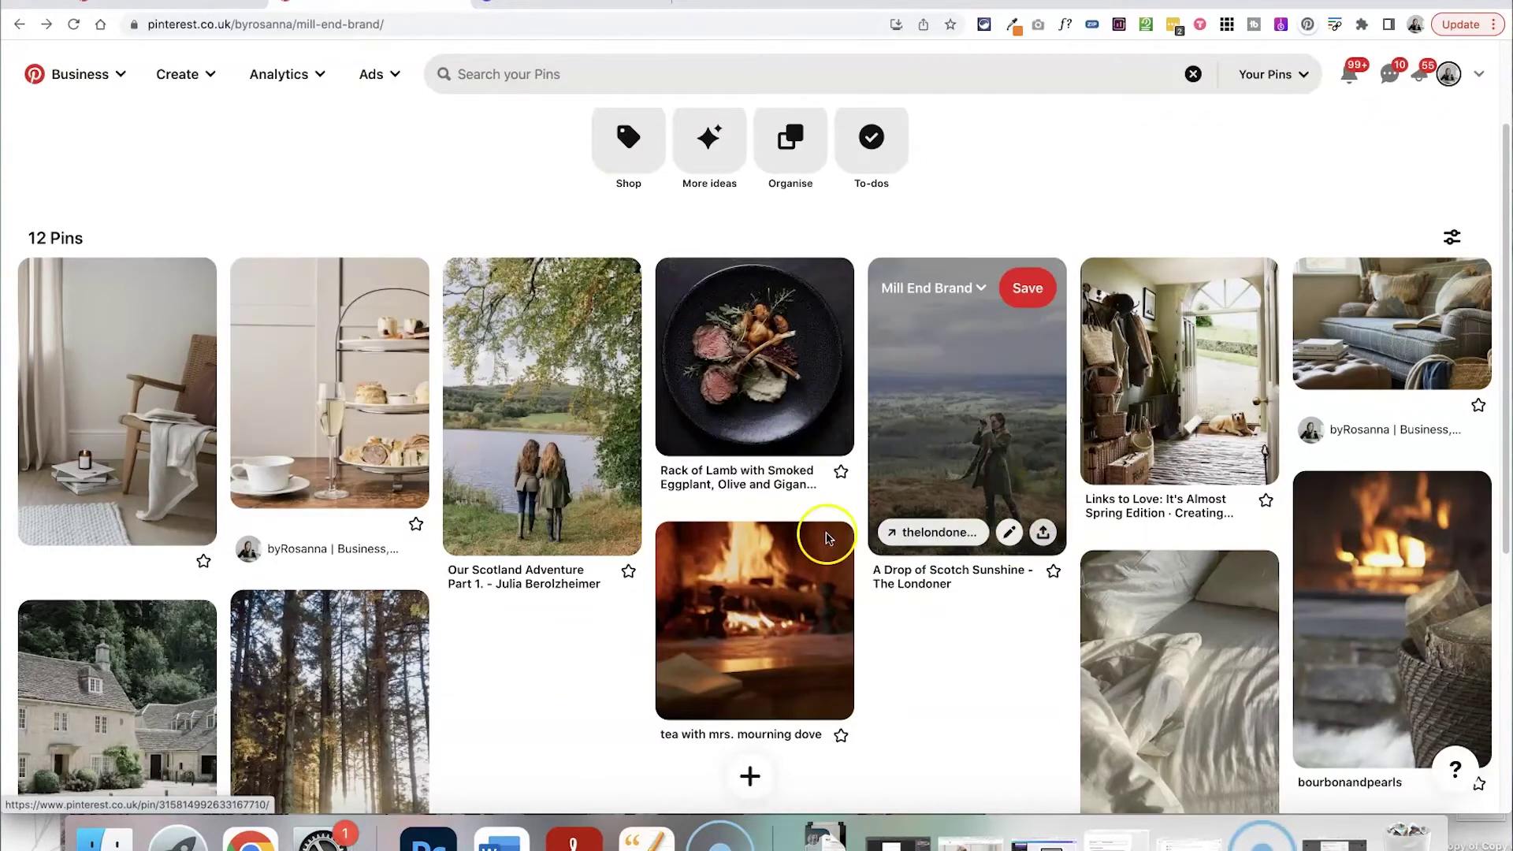
click(555, 365)
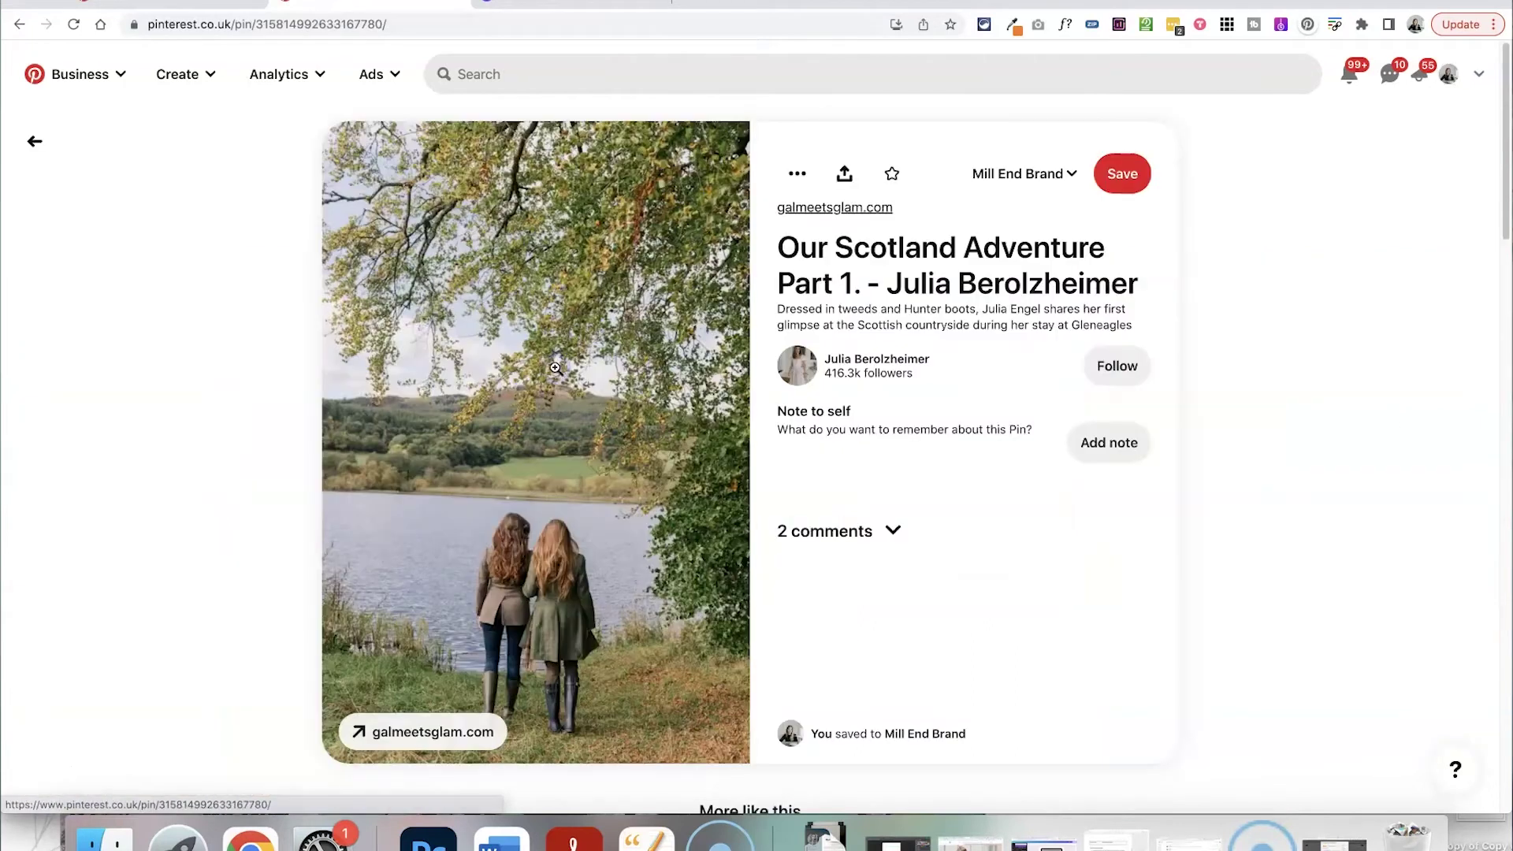
right_click(555, 327)
click(592, 356)
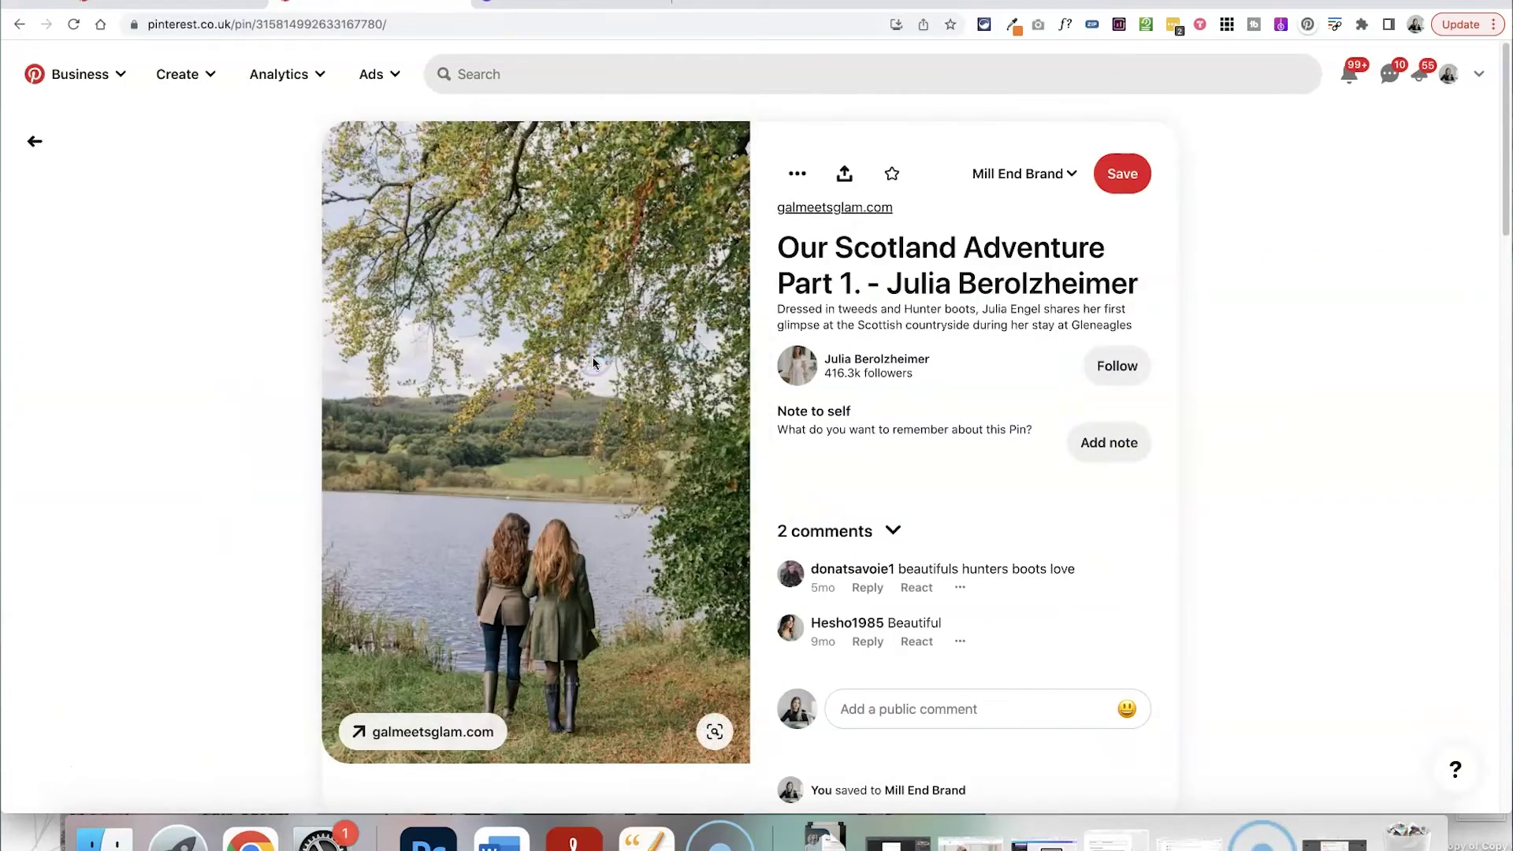
click(1005, 395)
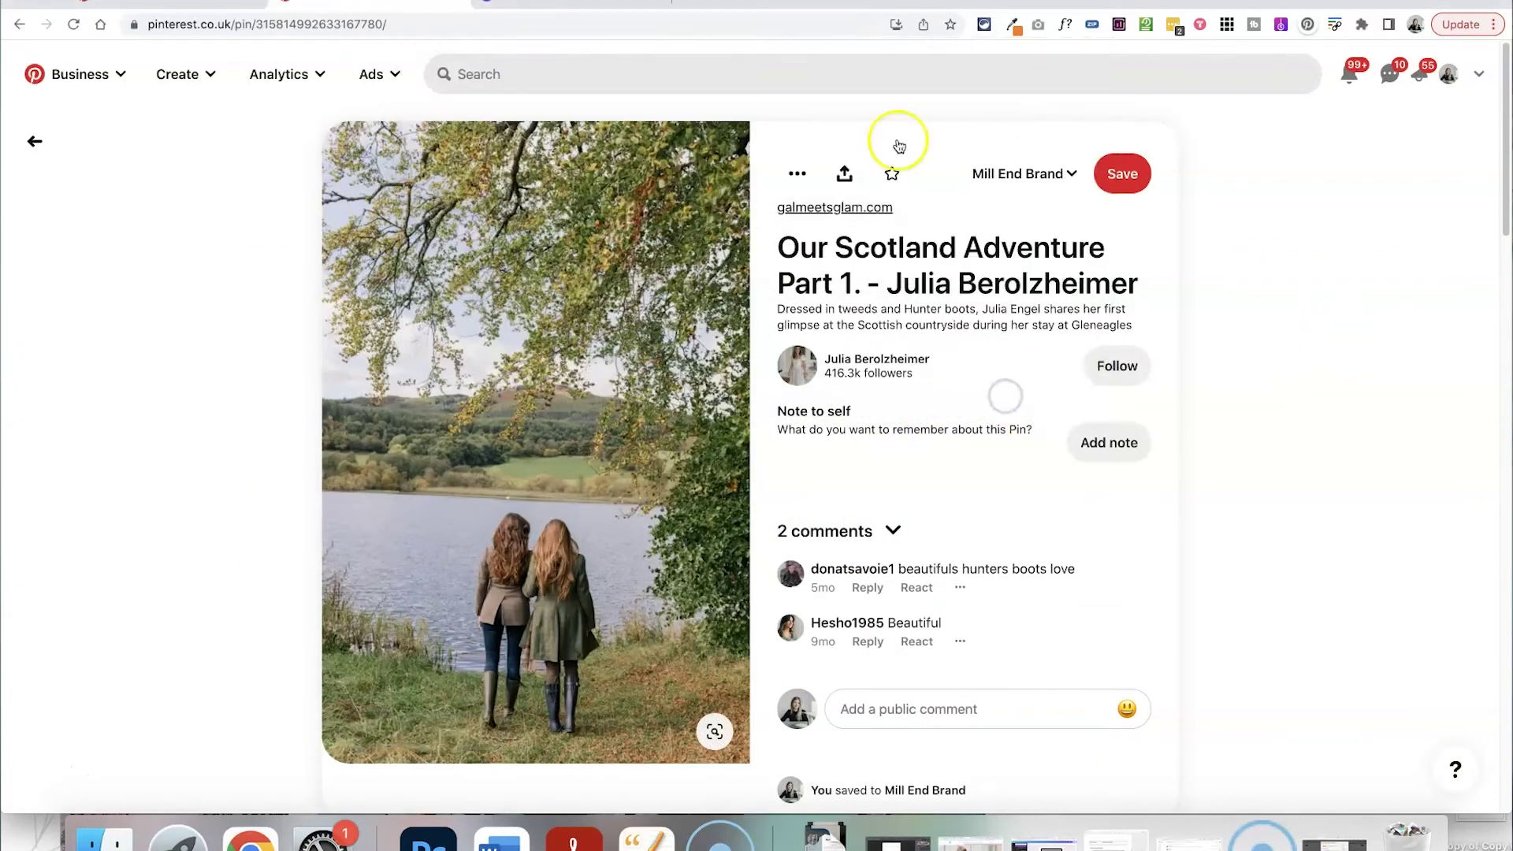
click(34, 141)
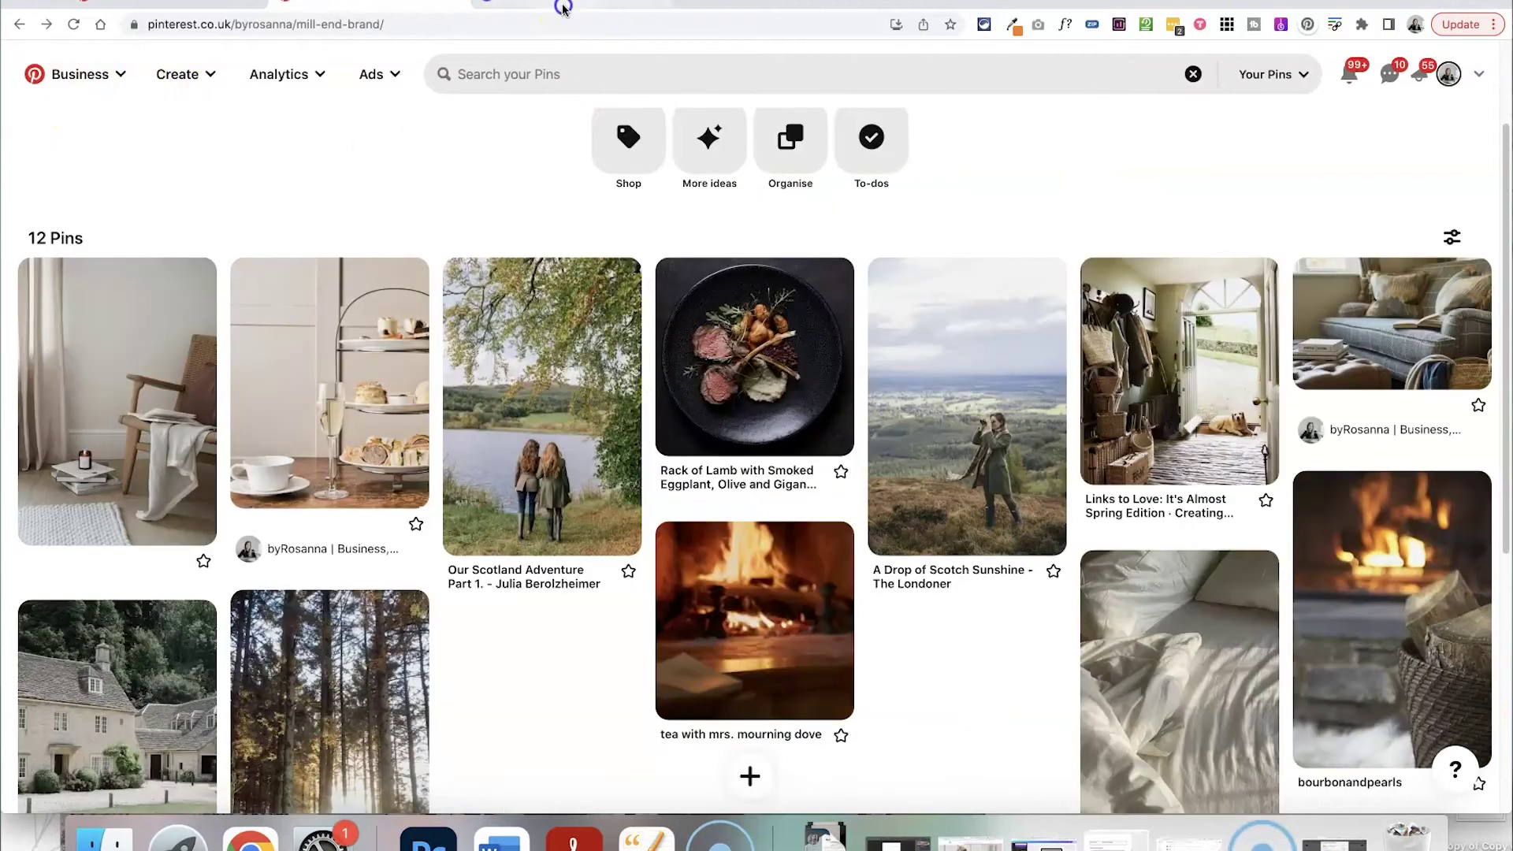
click(562, 7)
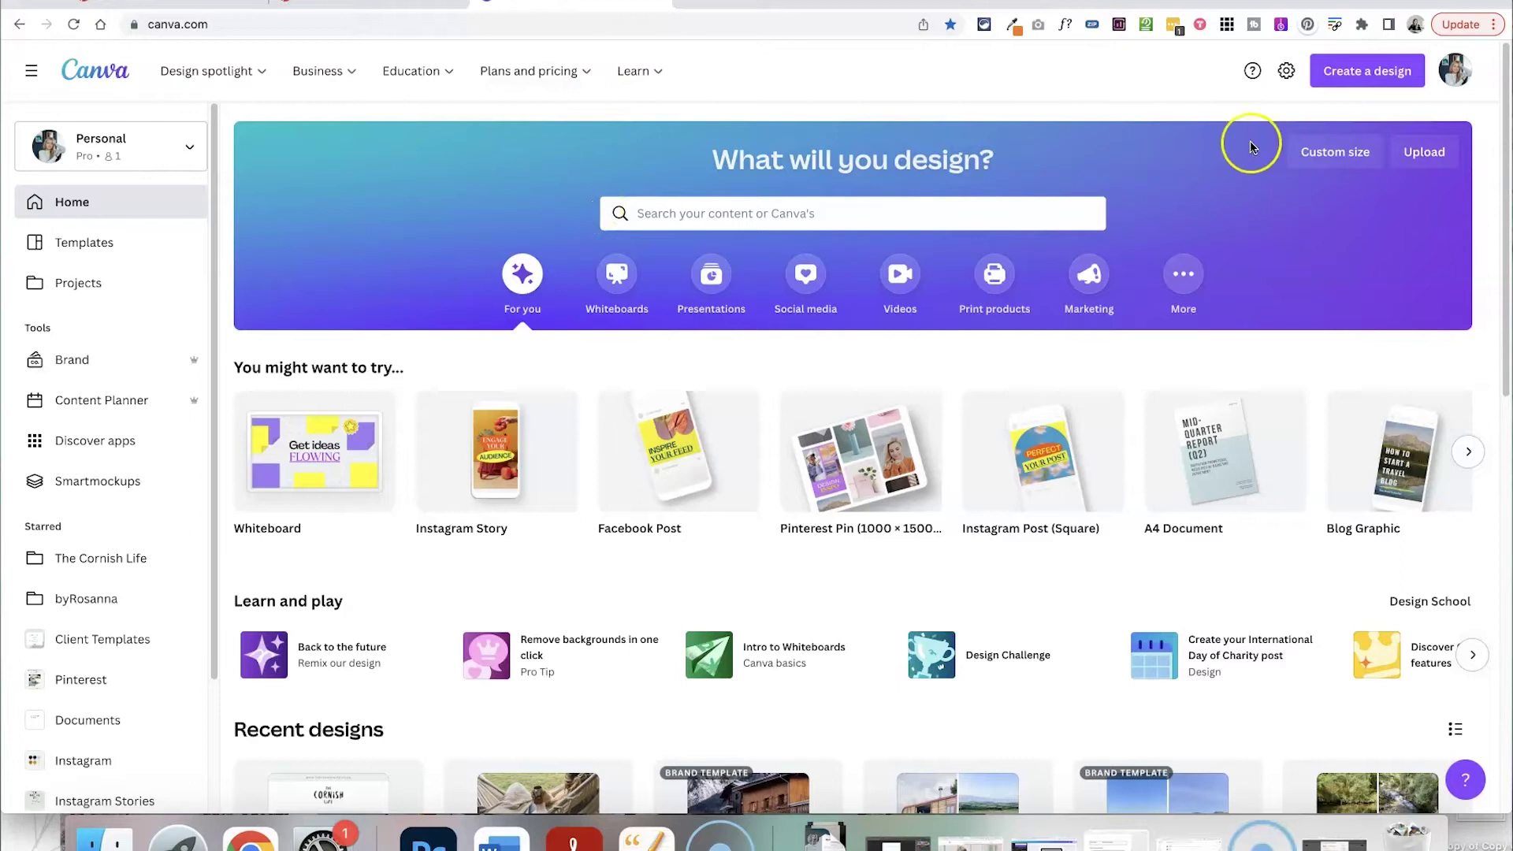
- Create a new Pinterest Pin design at 1000 × 1500 px
click(1364, 76)
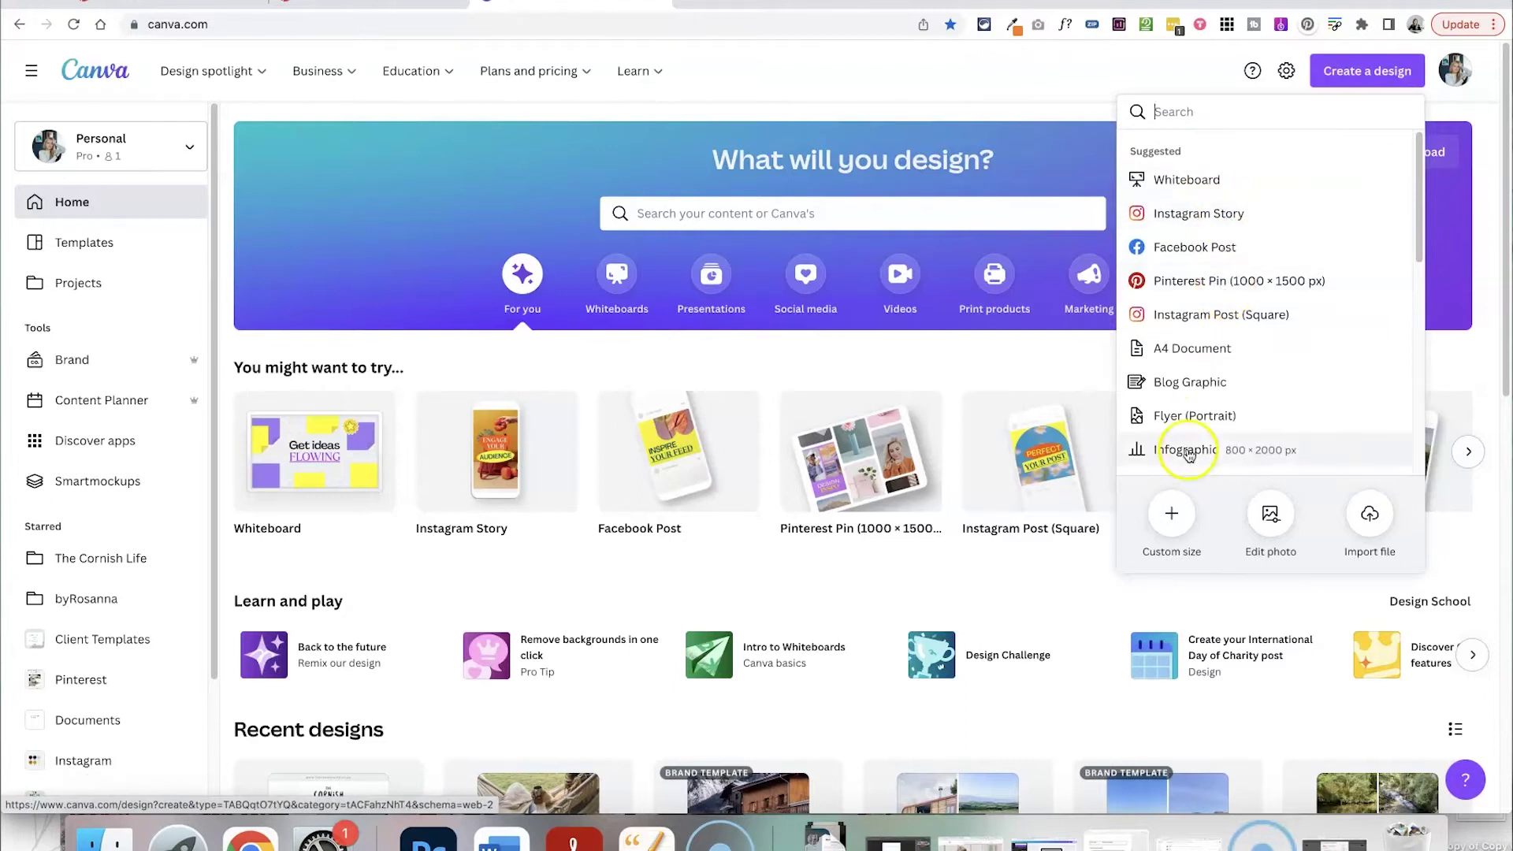
click(1281, 284)
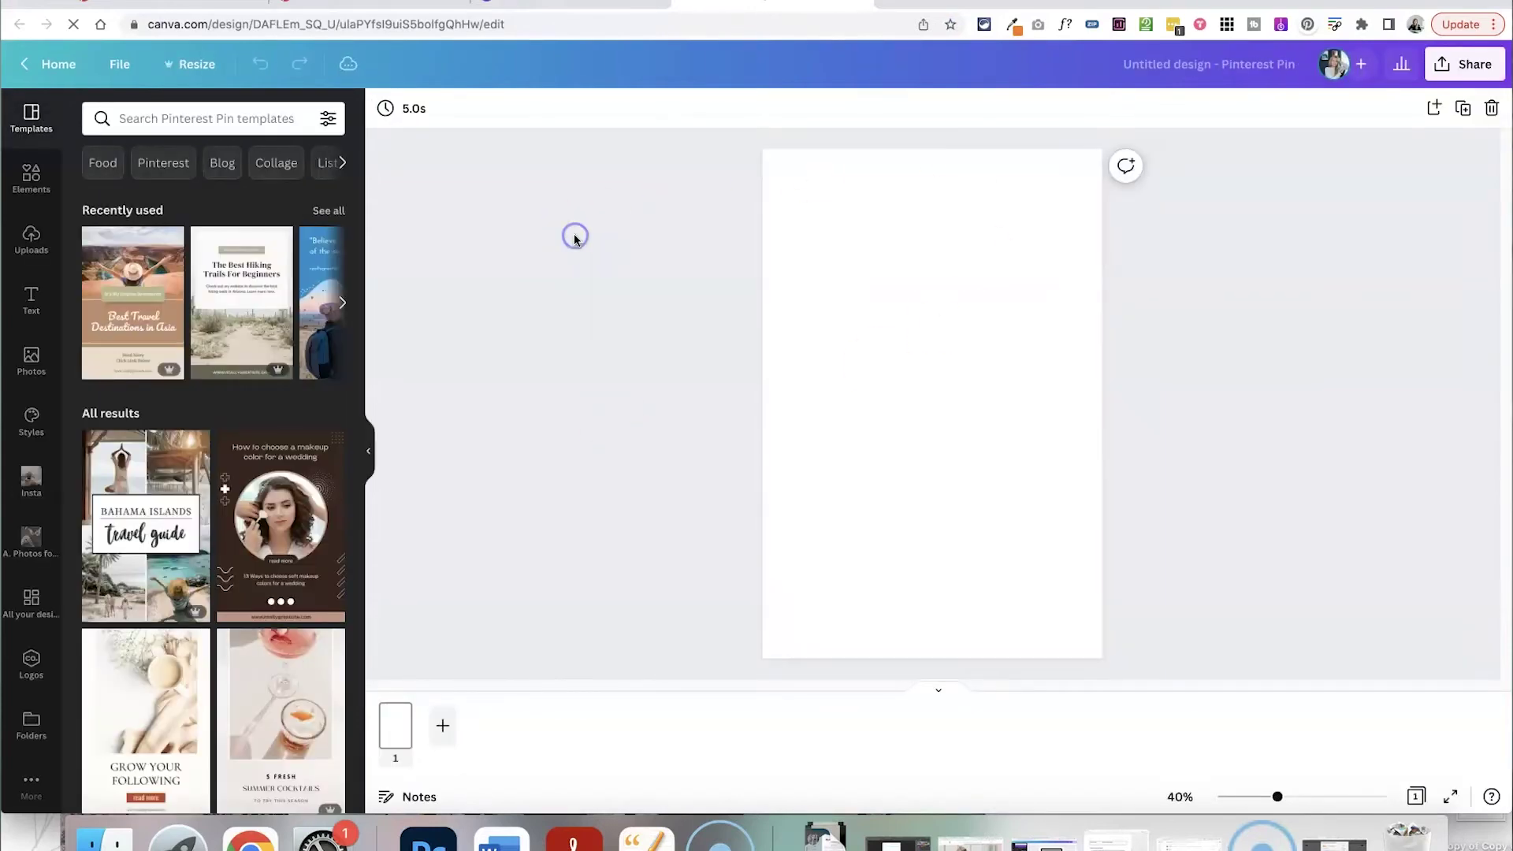
- Drag the 3-column nine-frame grid from Elements > Grids onto the pin page
click(33, 185)
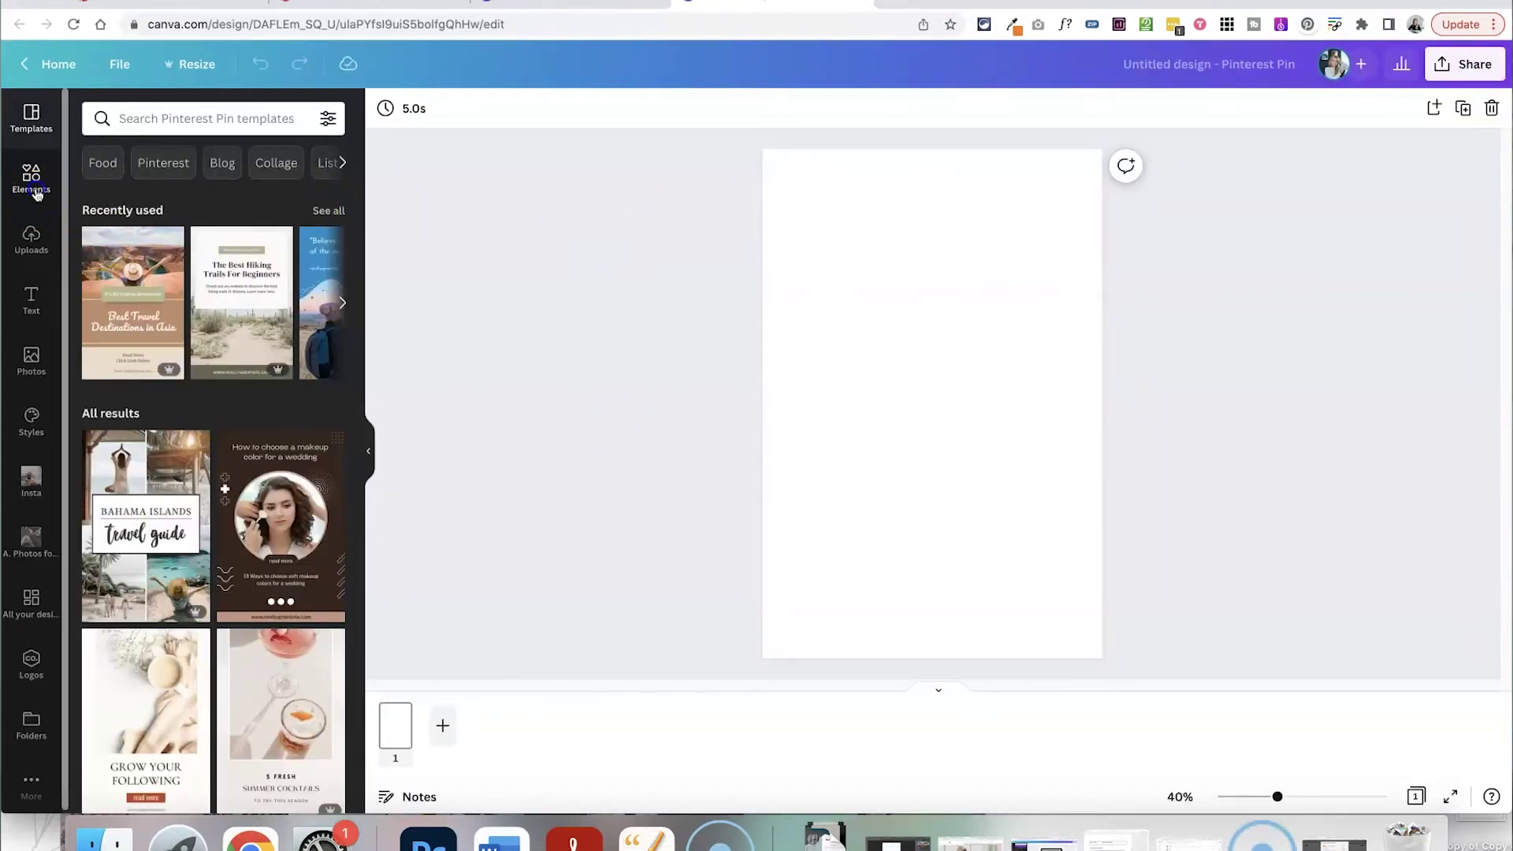
scroll(192, 415, down, 10)
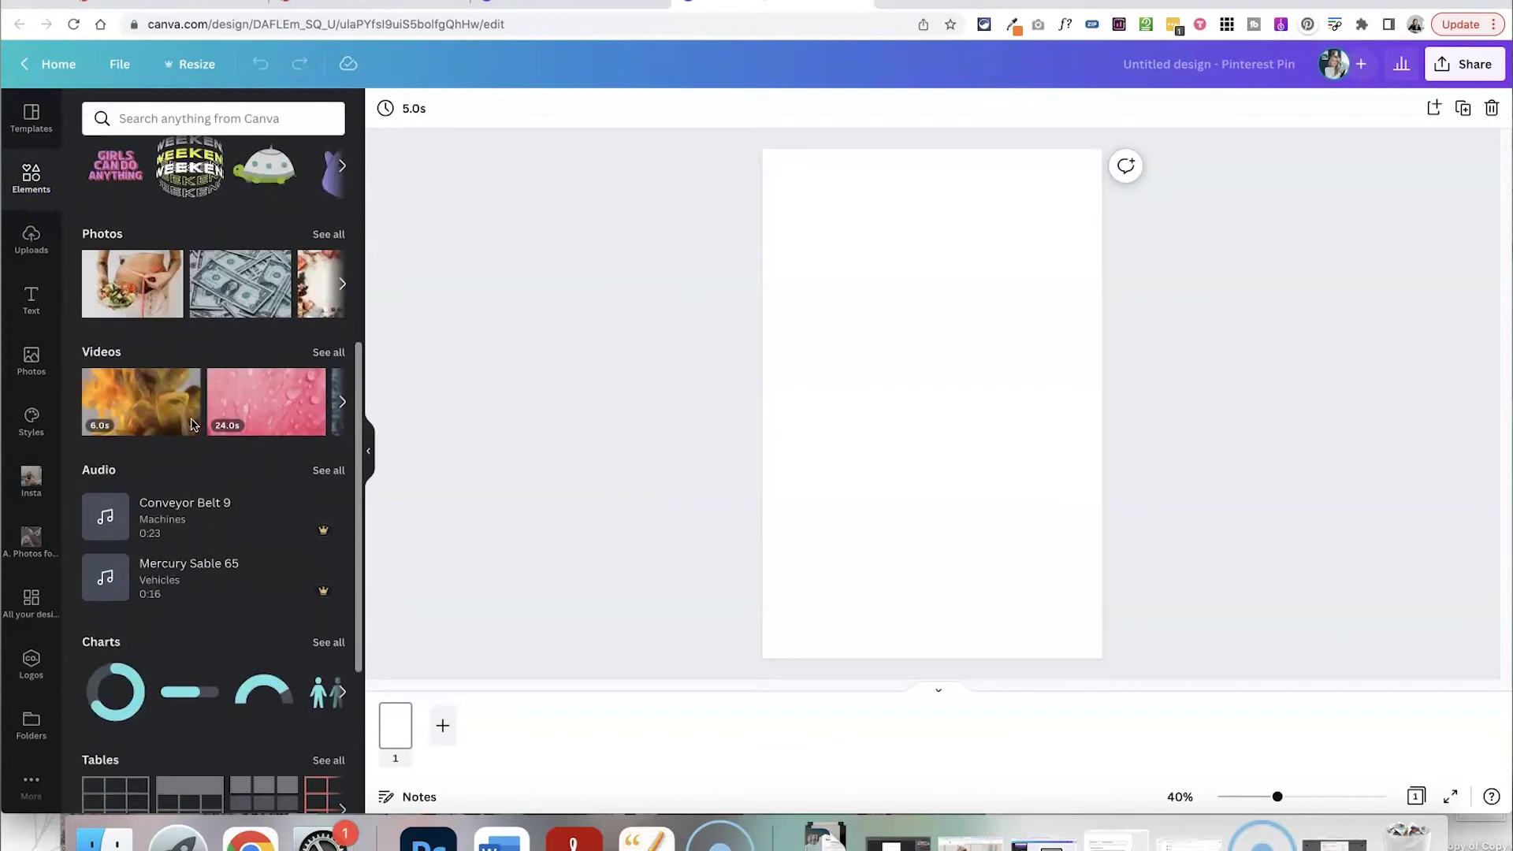
scroll(192, 424, down, 3)
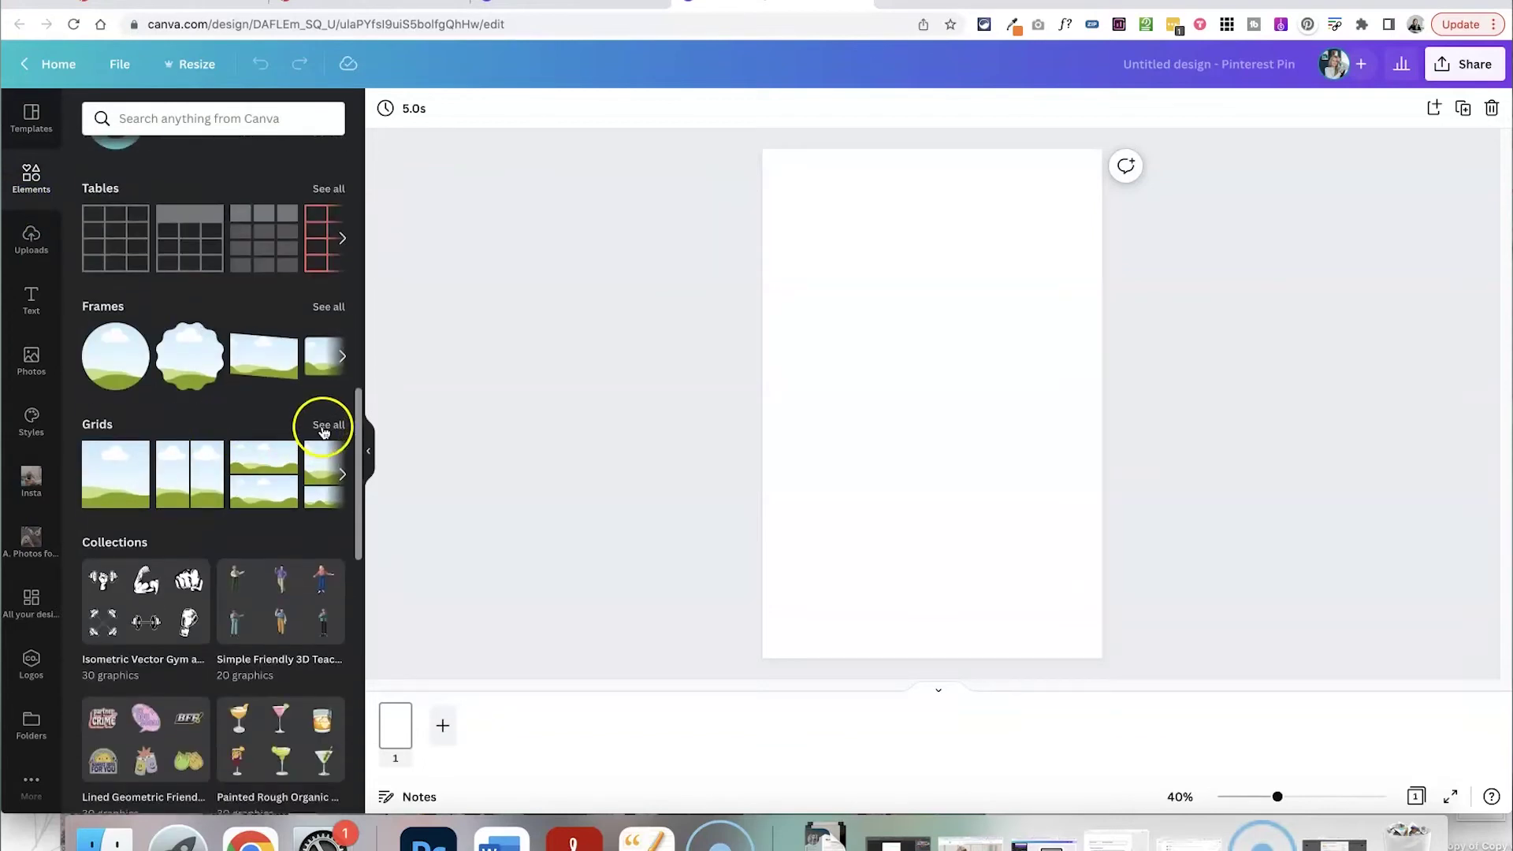
click(329, 429)
scroll(181, 591, down, 10)
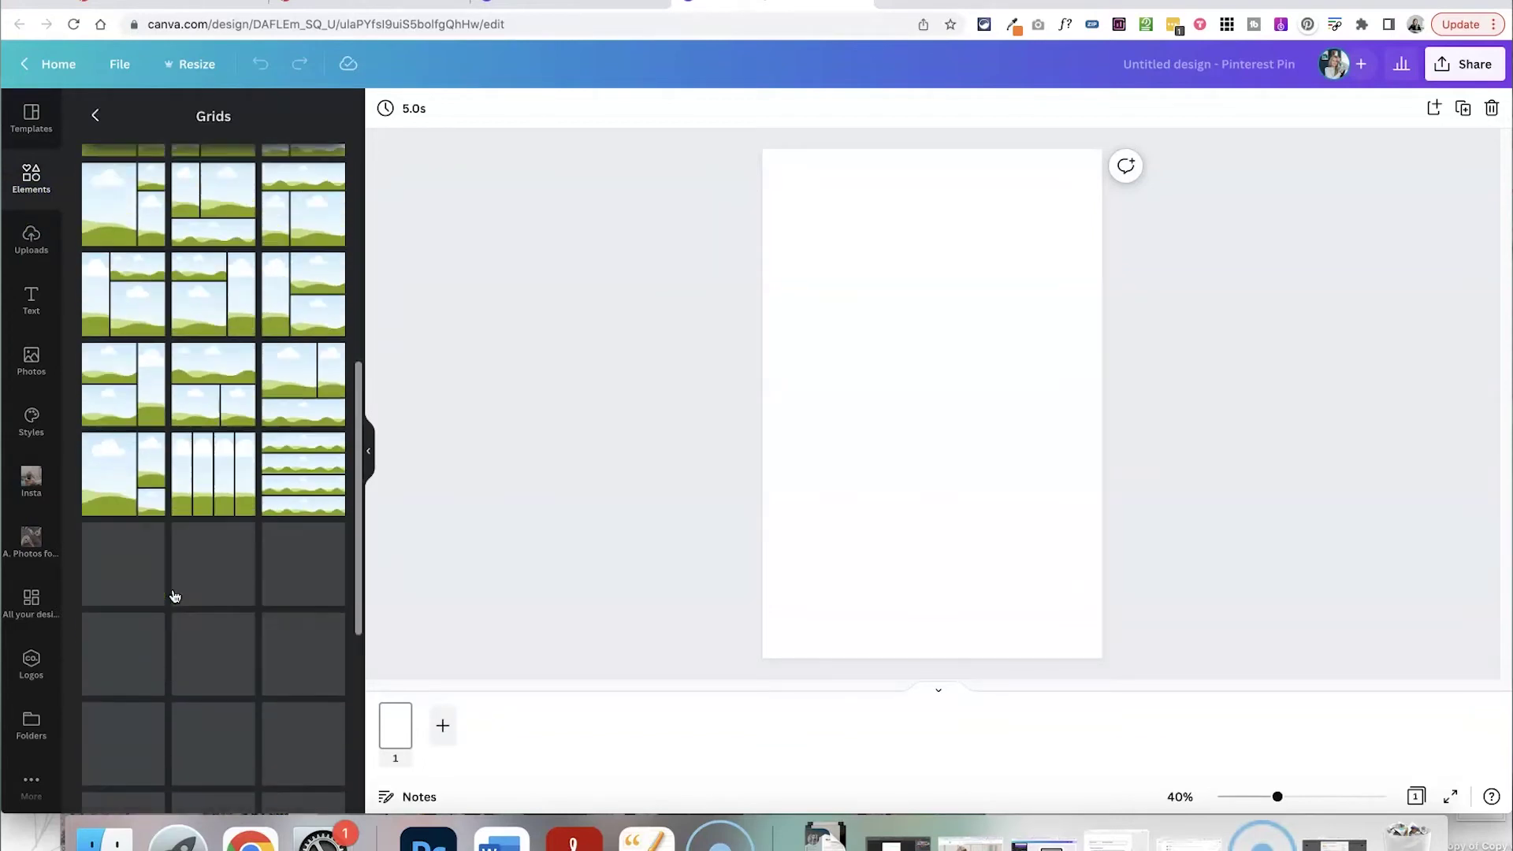
scroll(175, 597, down, 15)
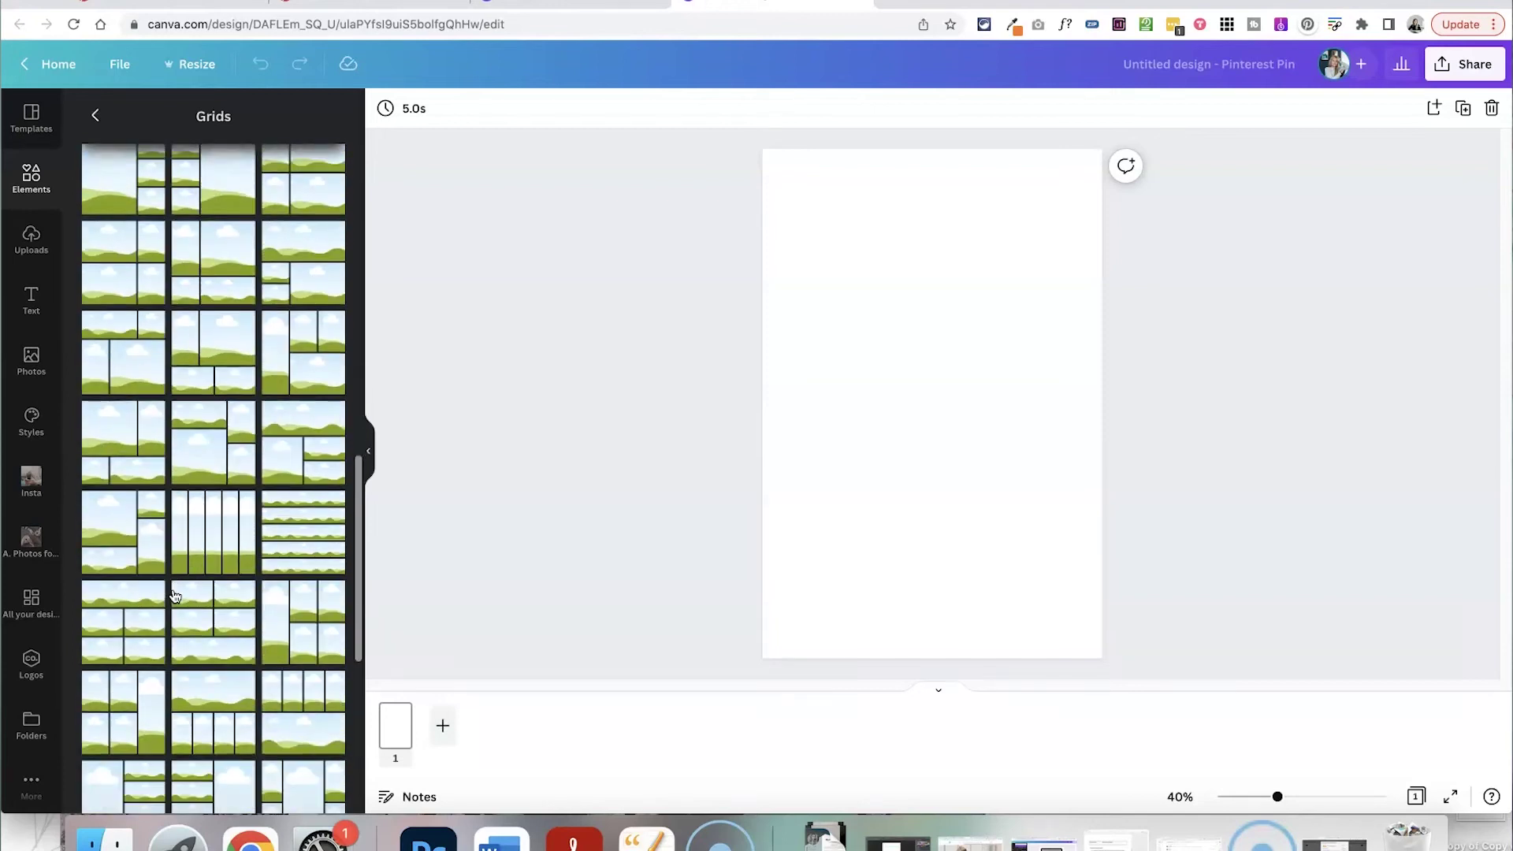
scroll(175, 596, down, 10)
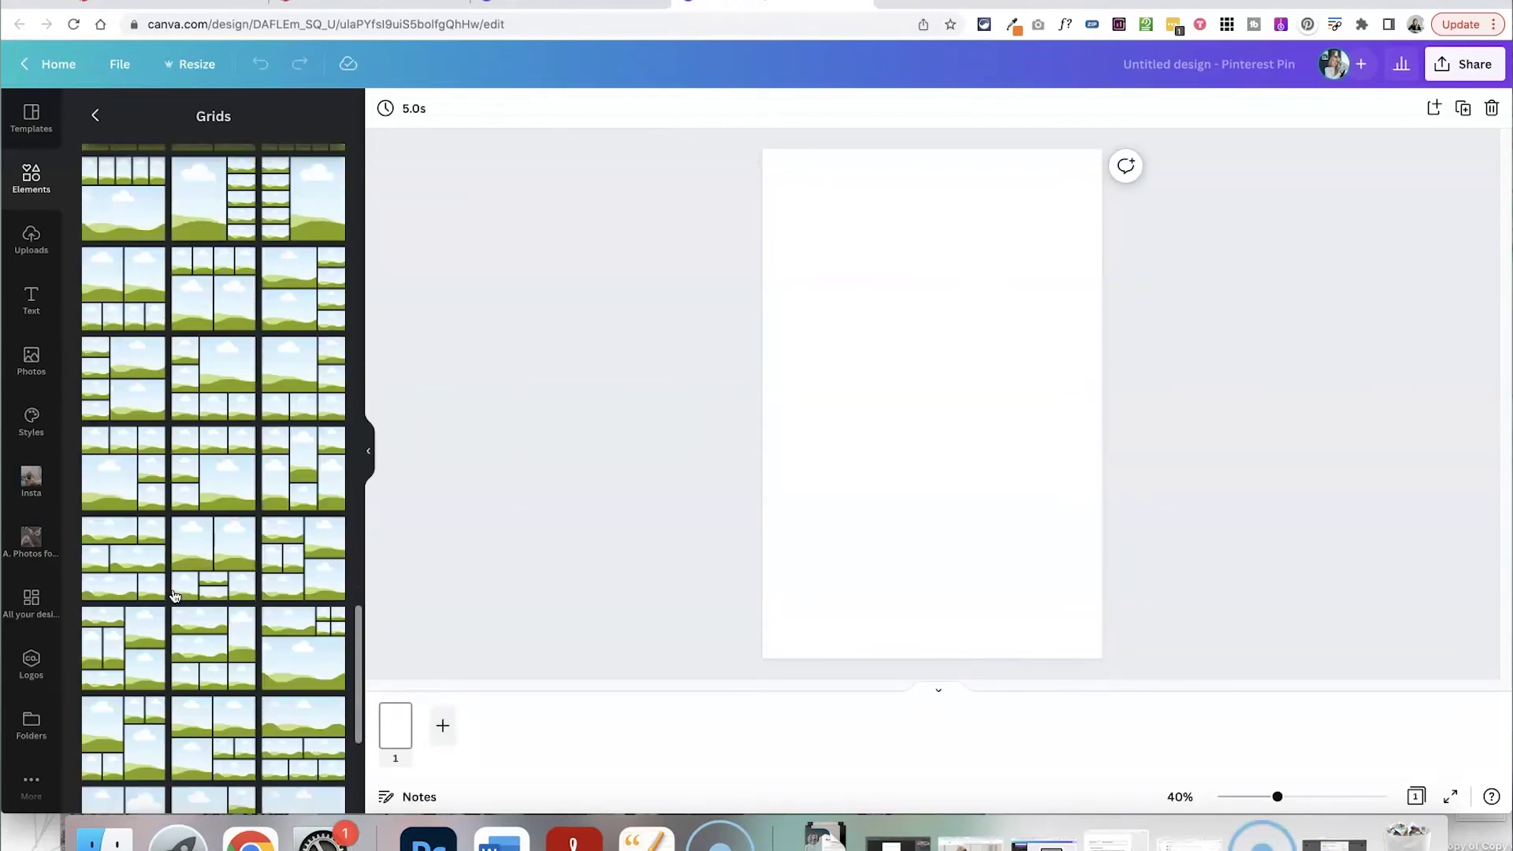
scroll(175, 597, down, 10)
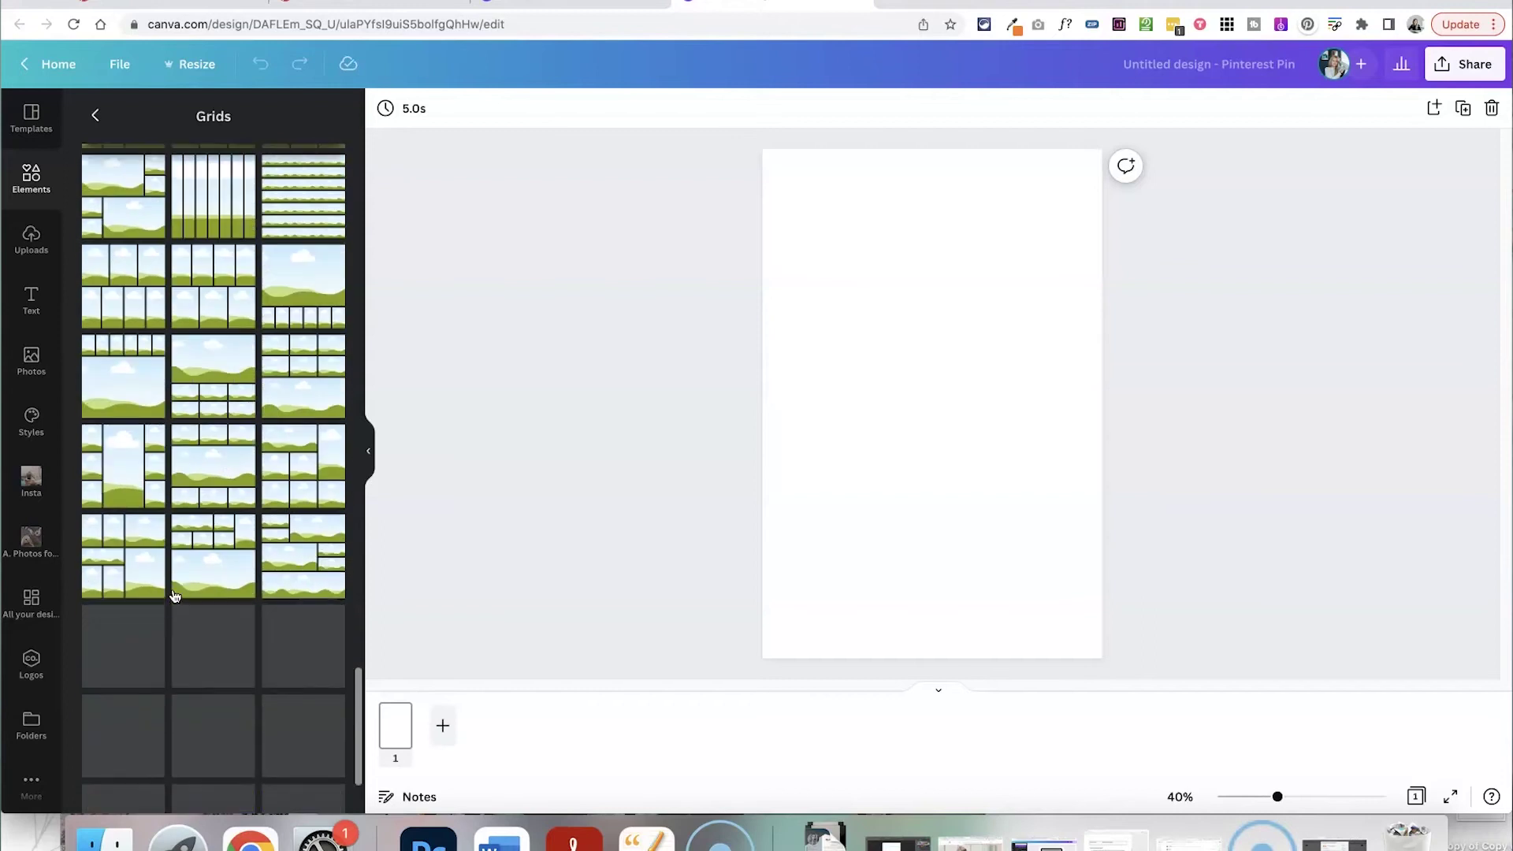
scroll(175, 596, down, 6)
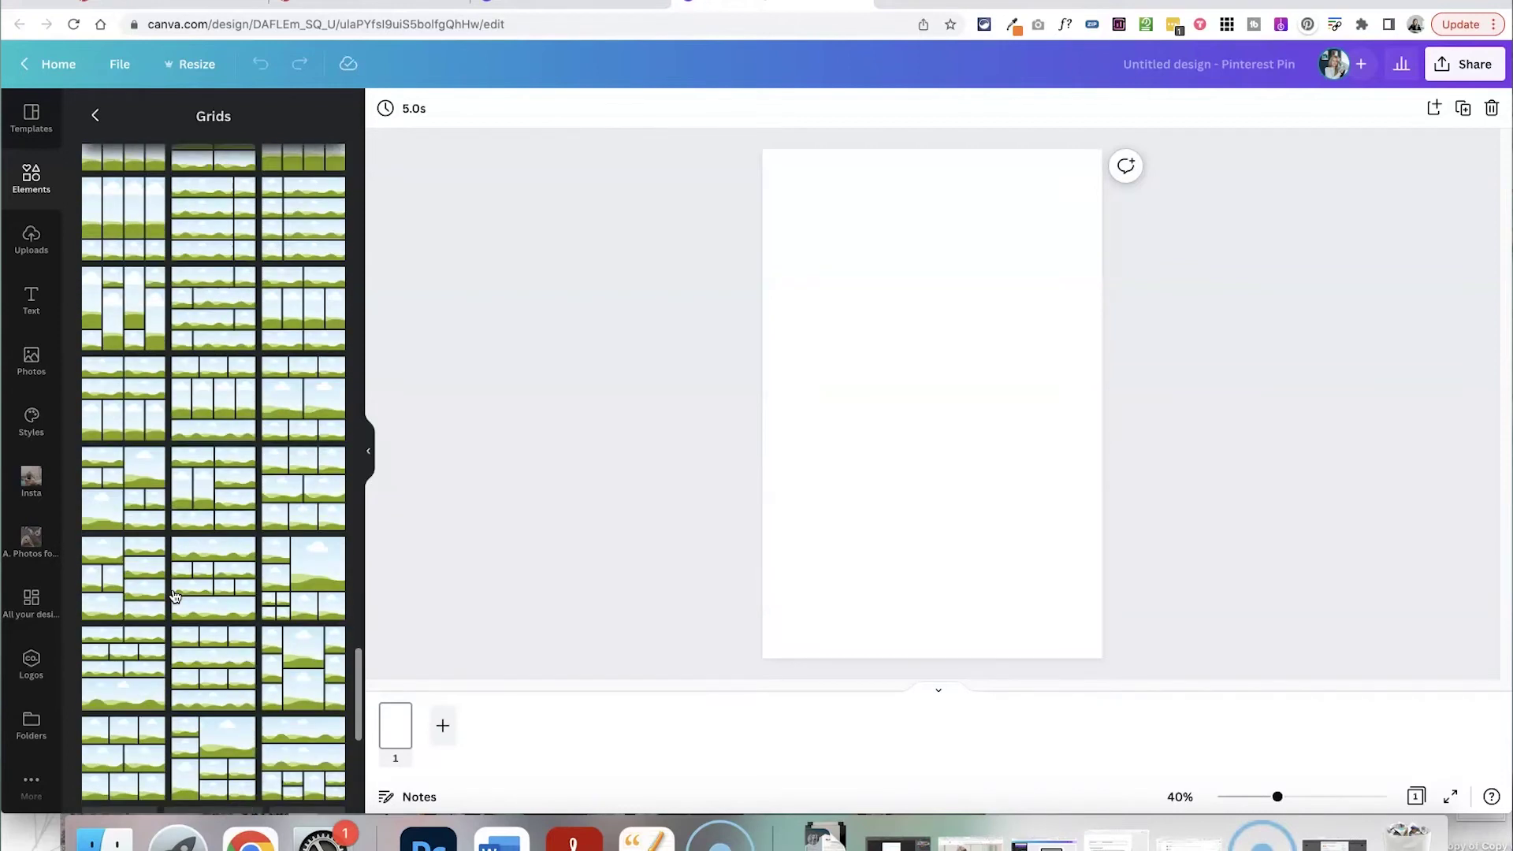
scroll(175, 596, down, 8)
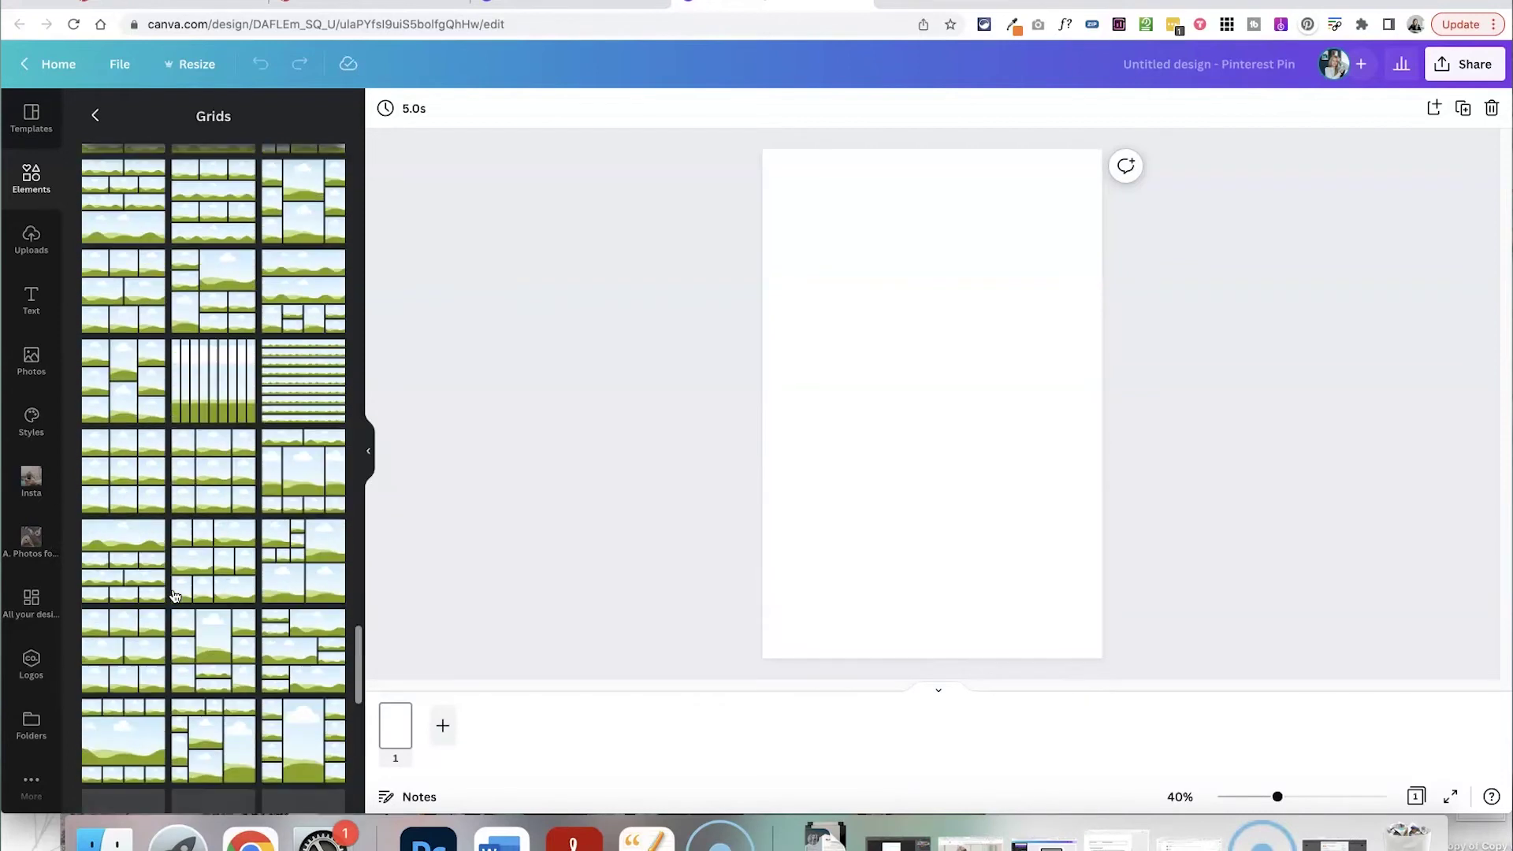
scroll(175, 596, down, 8)
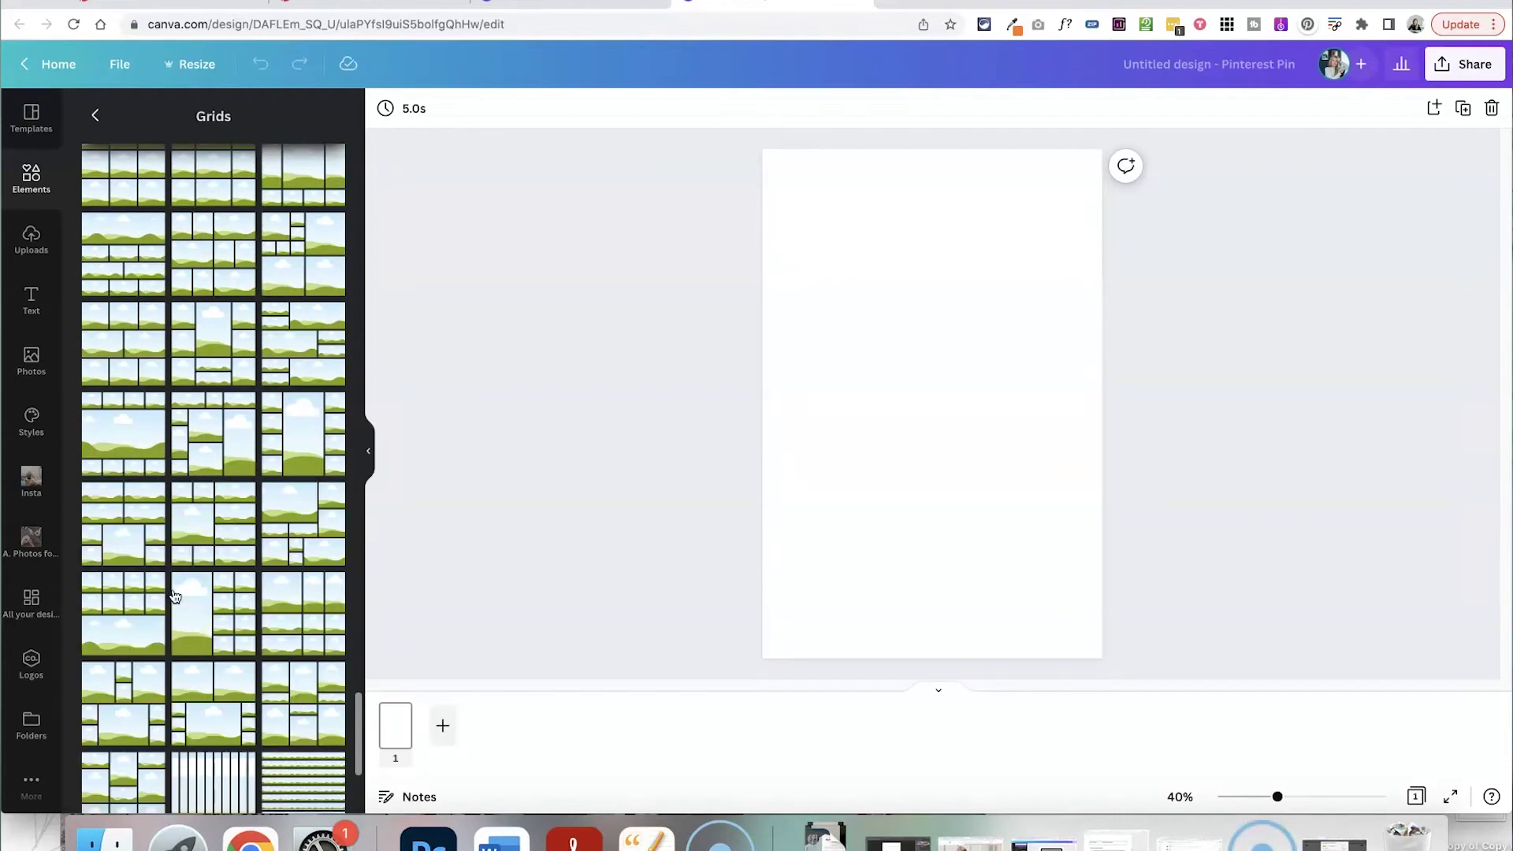
click(212, 495)
scroll(212, 495, down, 6)
drag(129, 439, 848, 311)
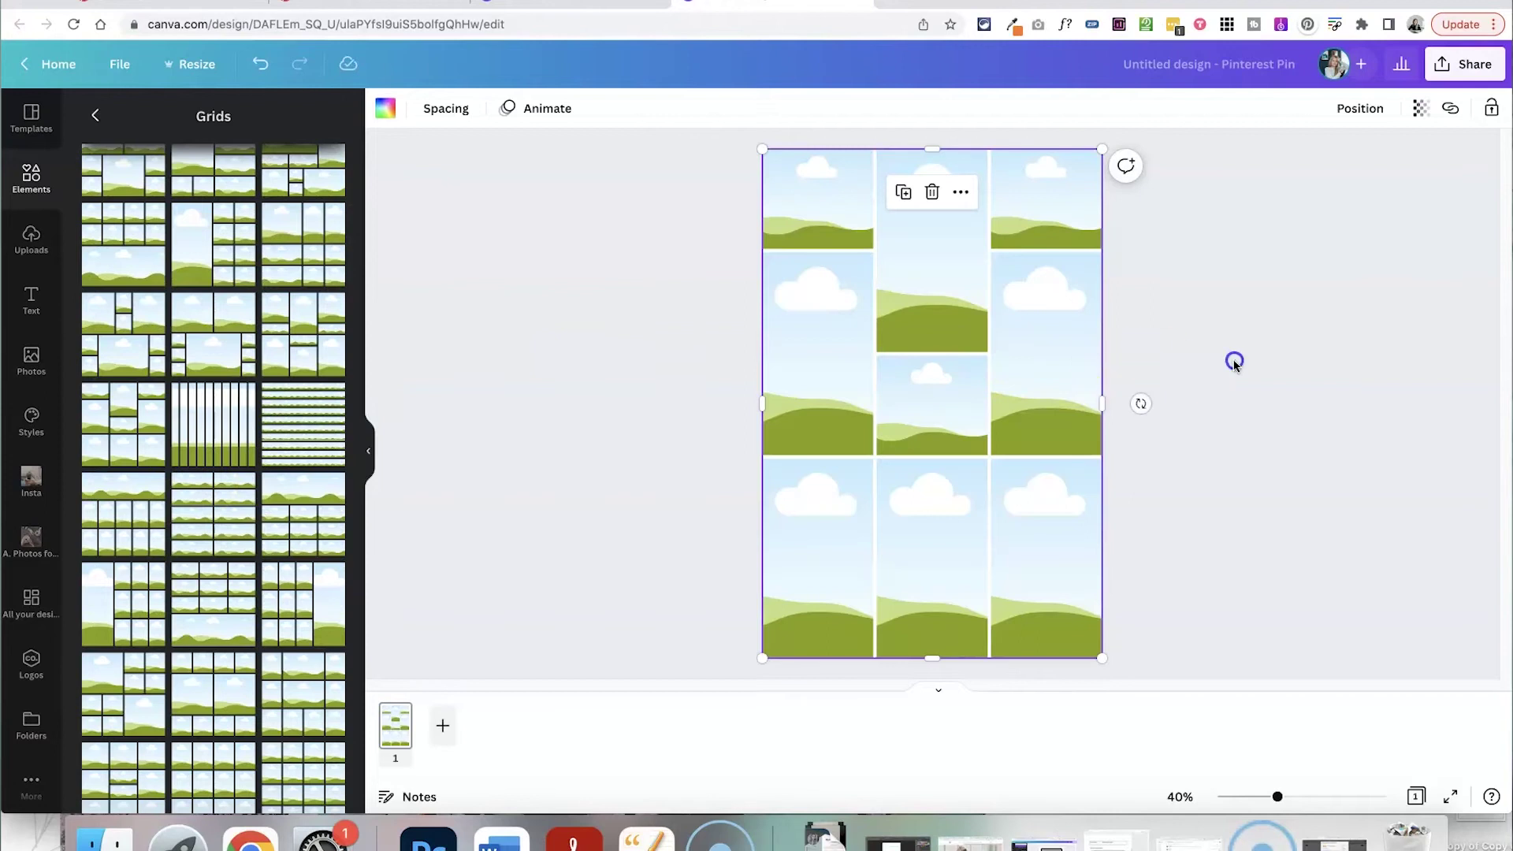
- Show the uploaded images panel, dismissing the file upload dialog
click(1234, 362)
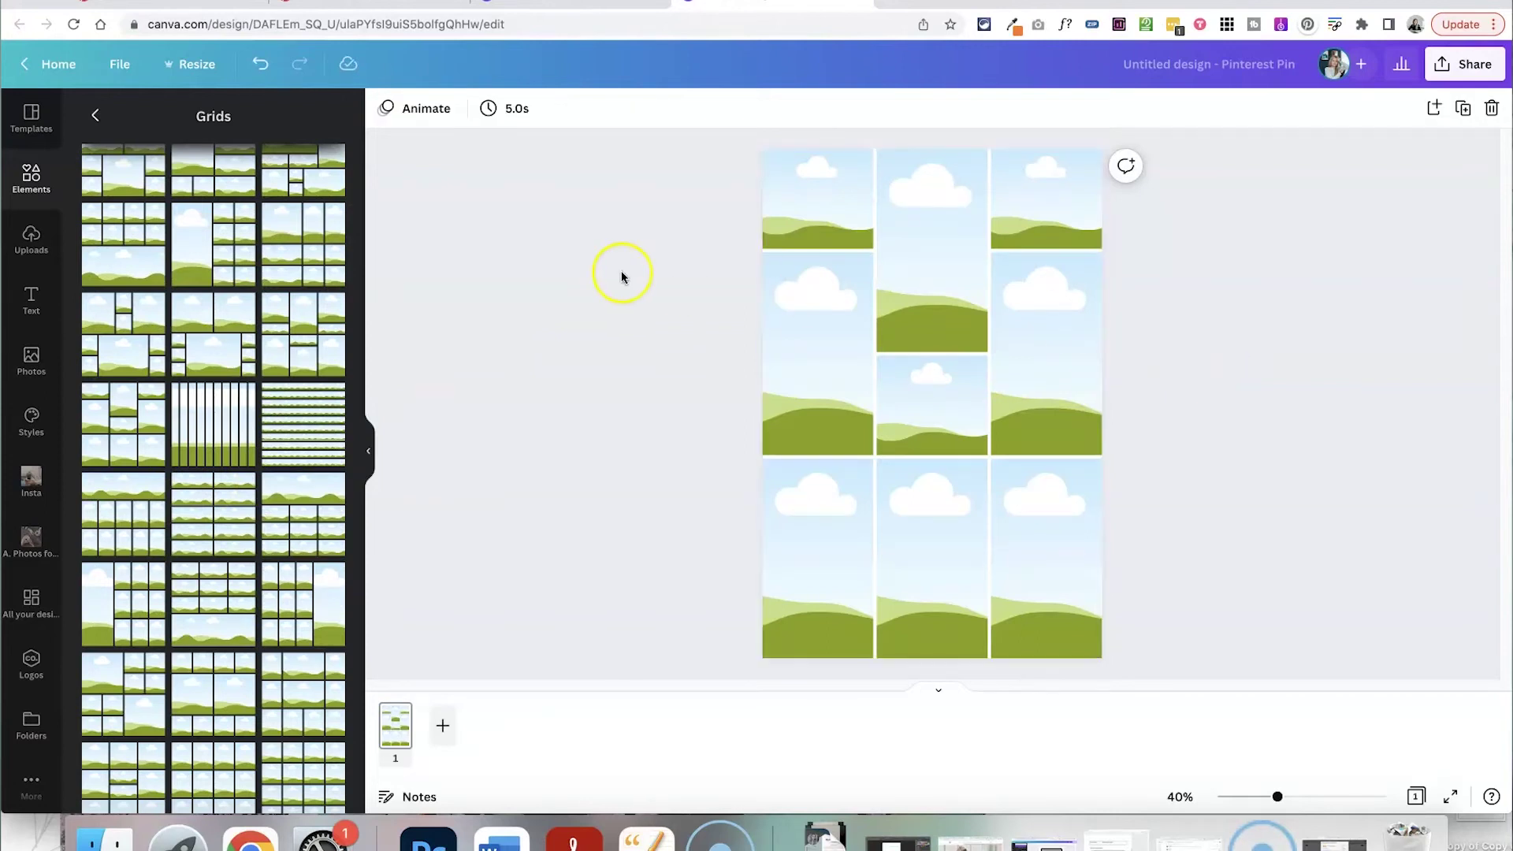
click(32, 238)
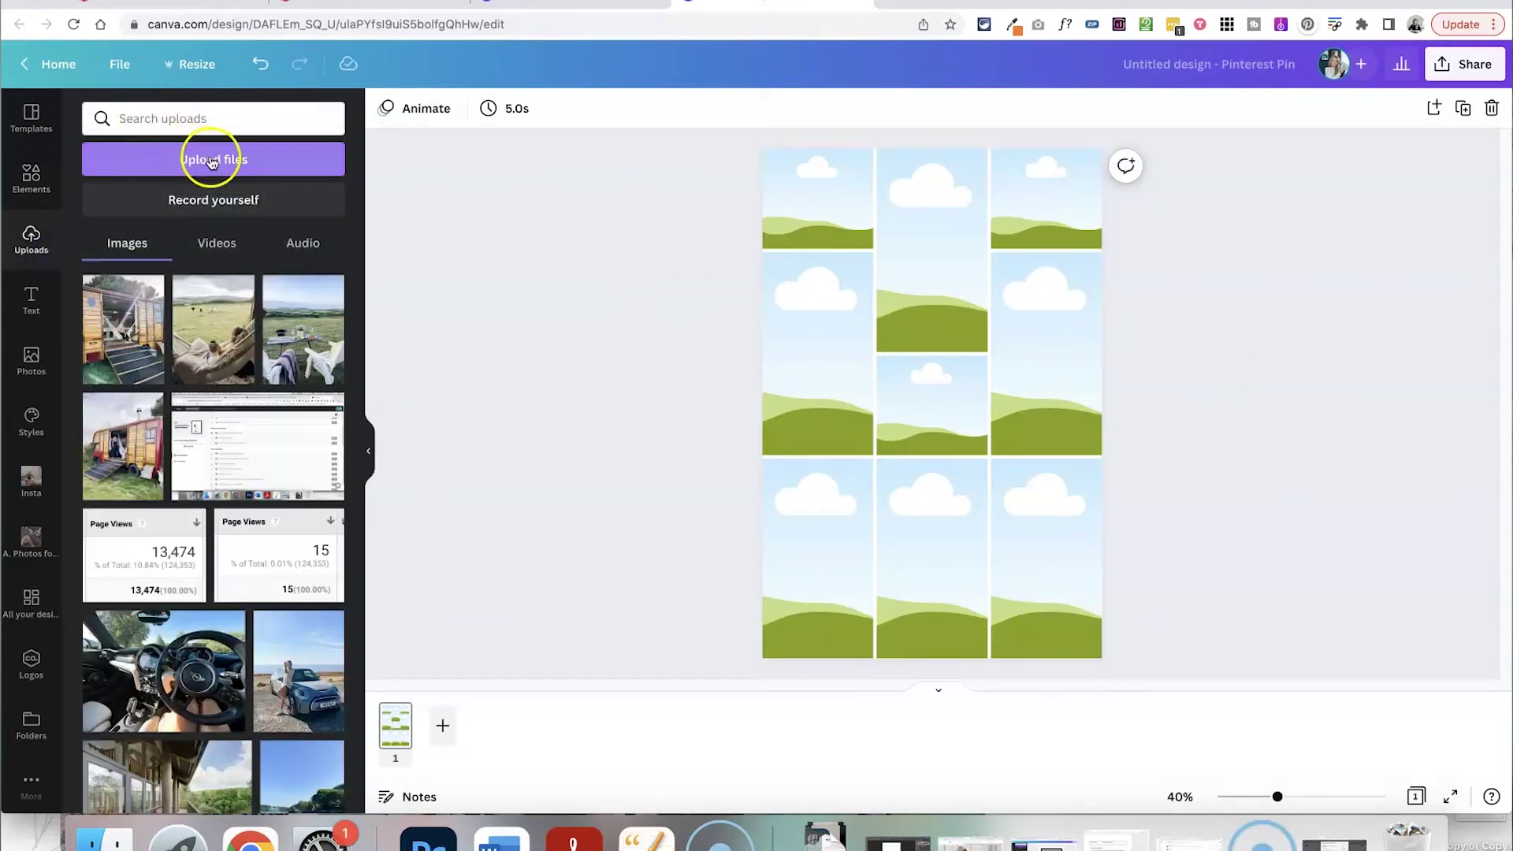
click(212, 161)
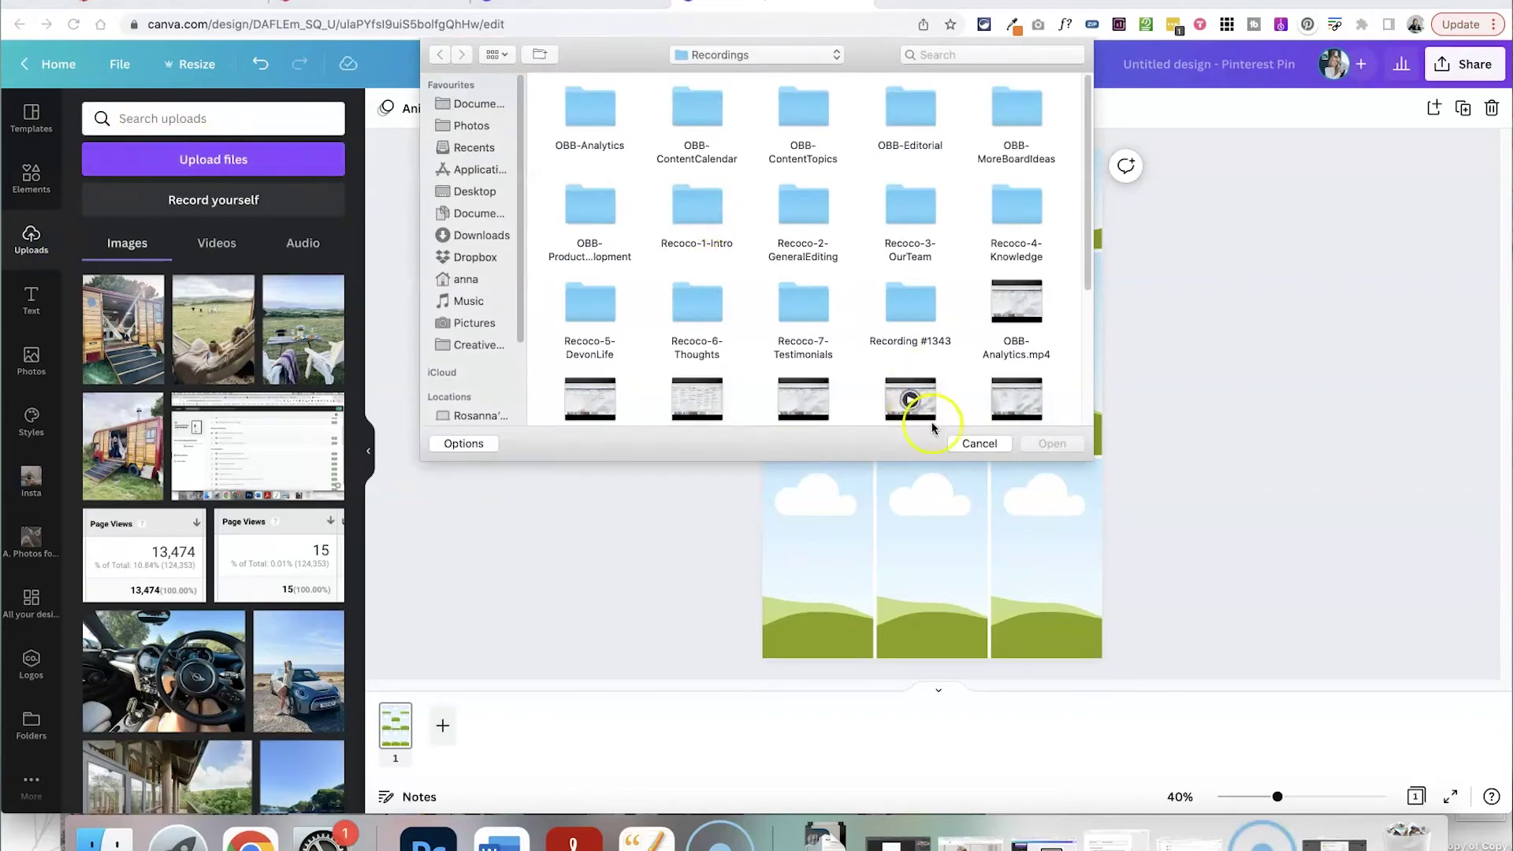
click(980, 444)
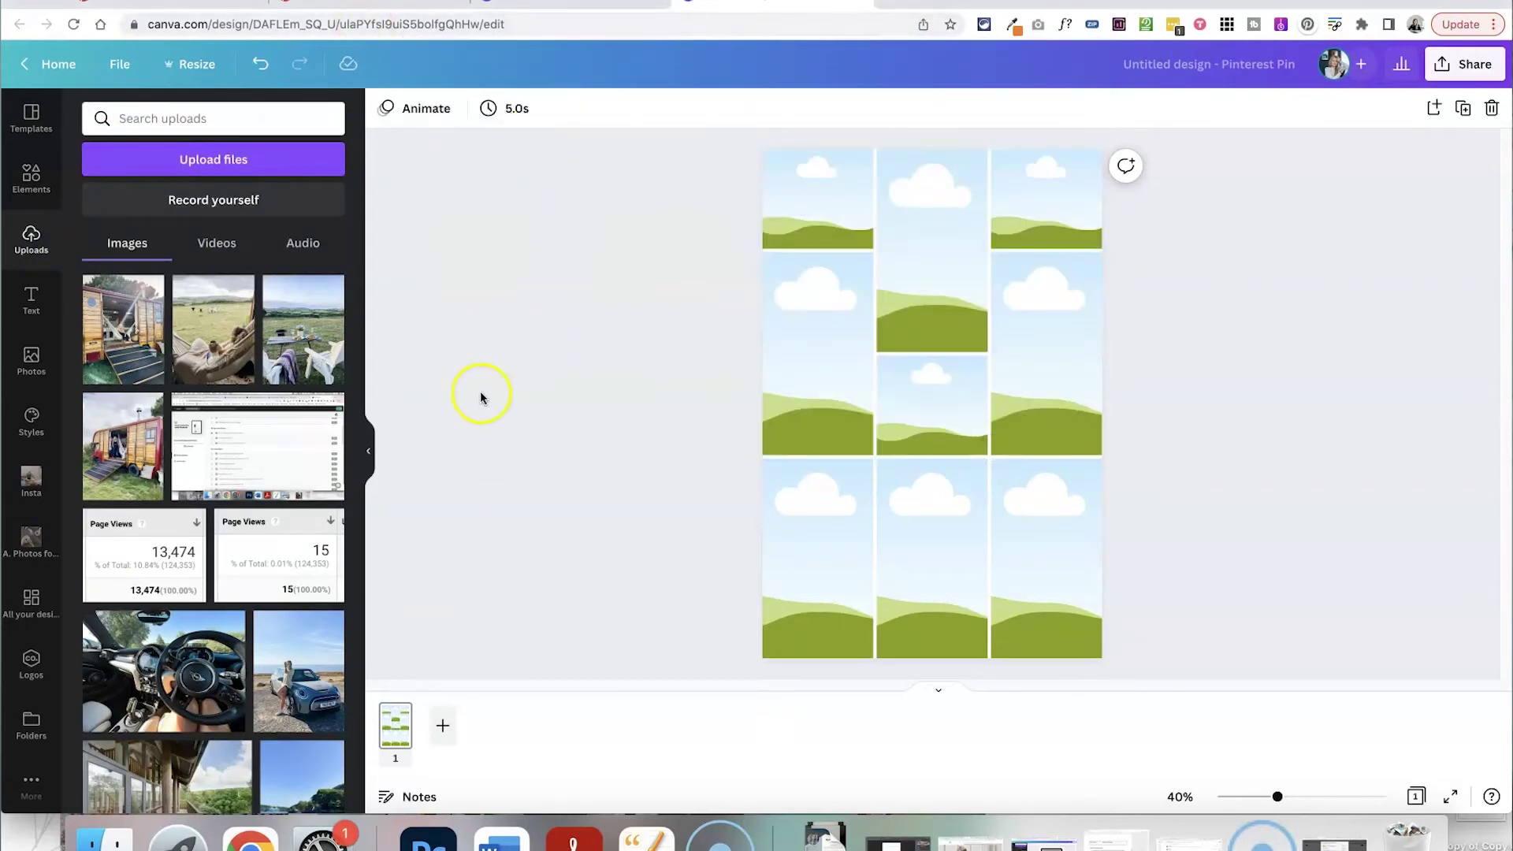
scroll(213, 536, down, 10)
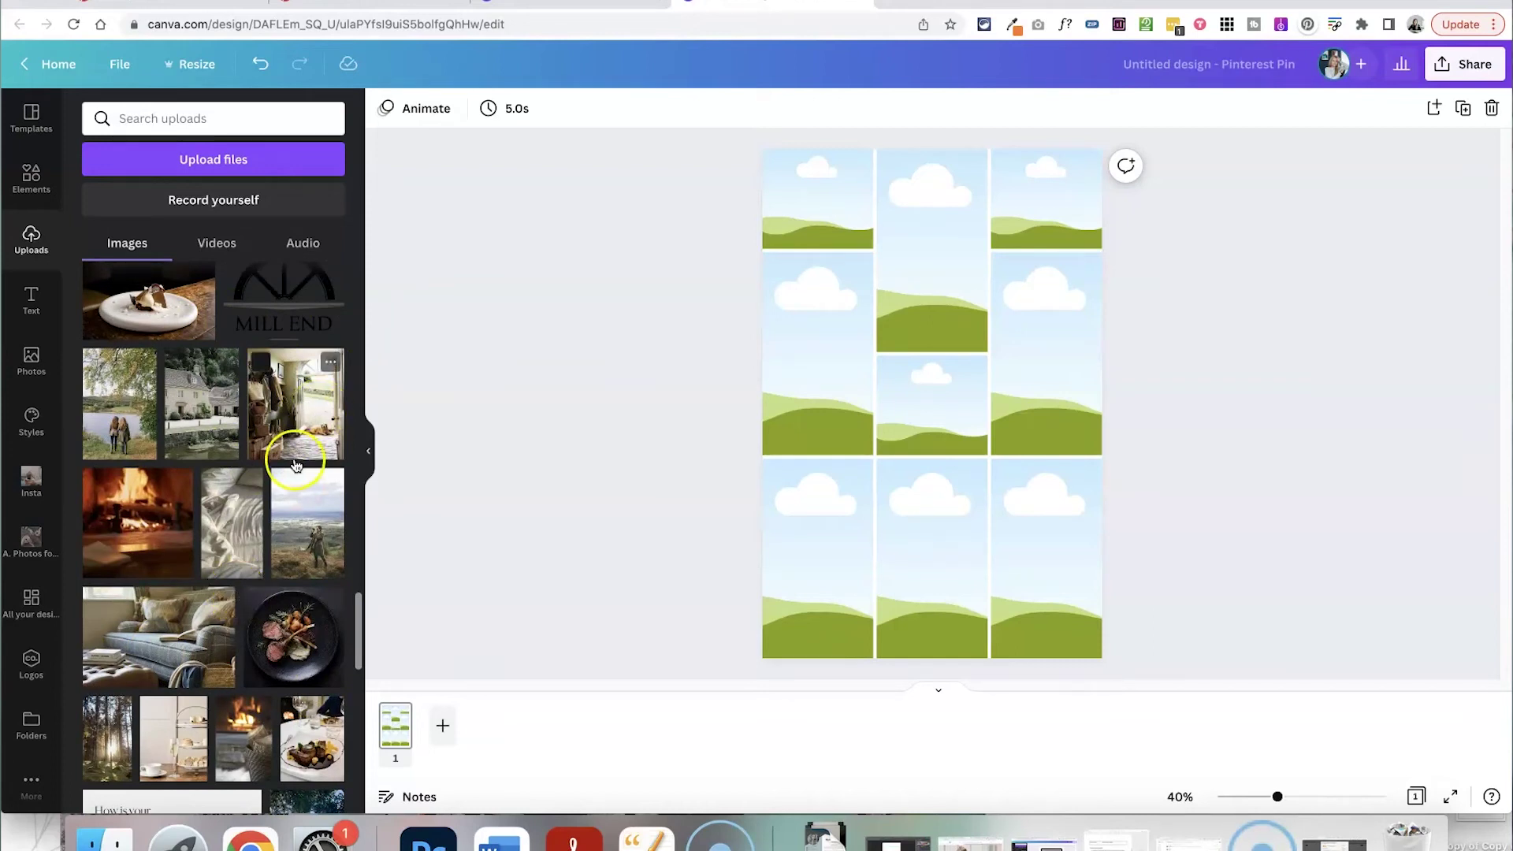
- Drag the hallway, lakeside, sofa, lamb dish, cake-stand, fireplace and forest photos into grid frames
drag(309, 418, 811, 372)
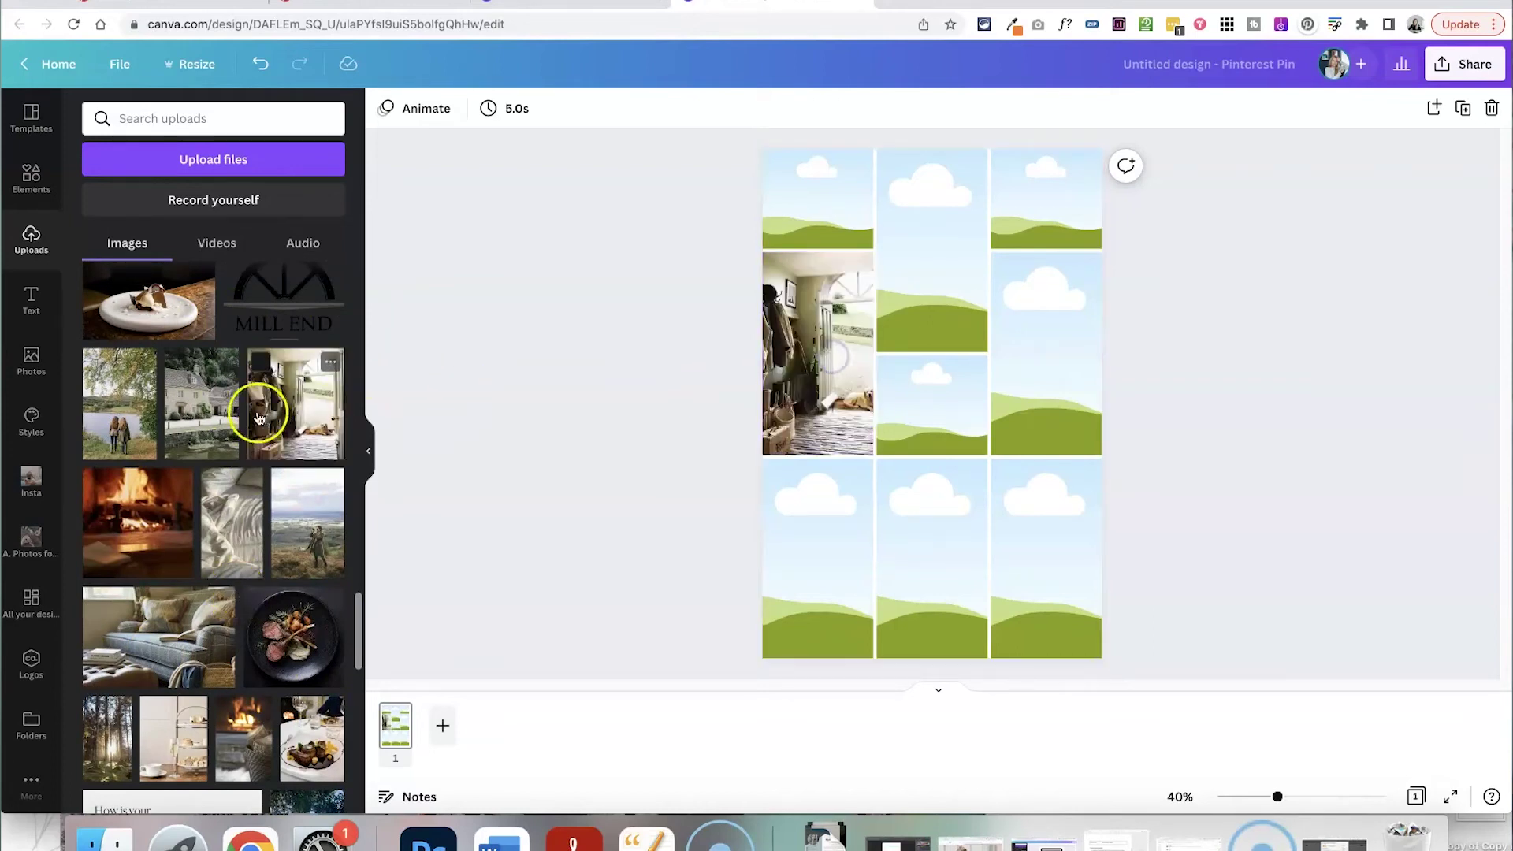
drag(119, 410, 896, 282)
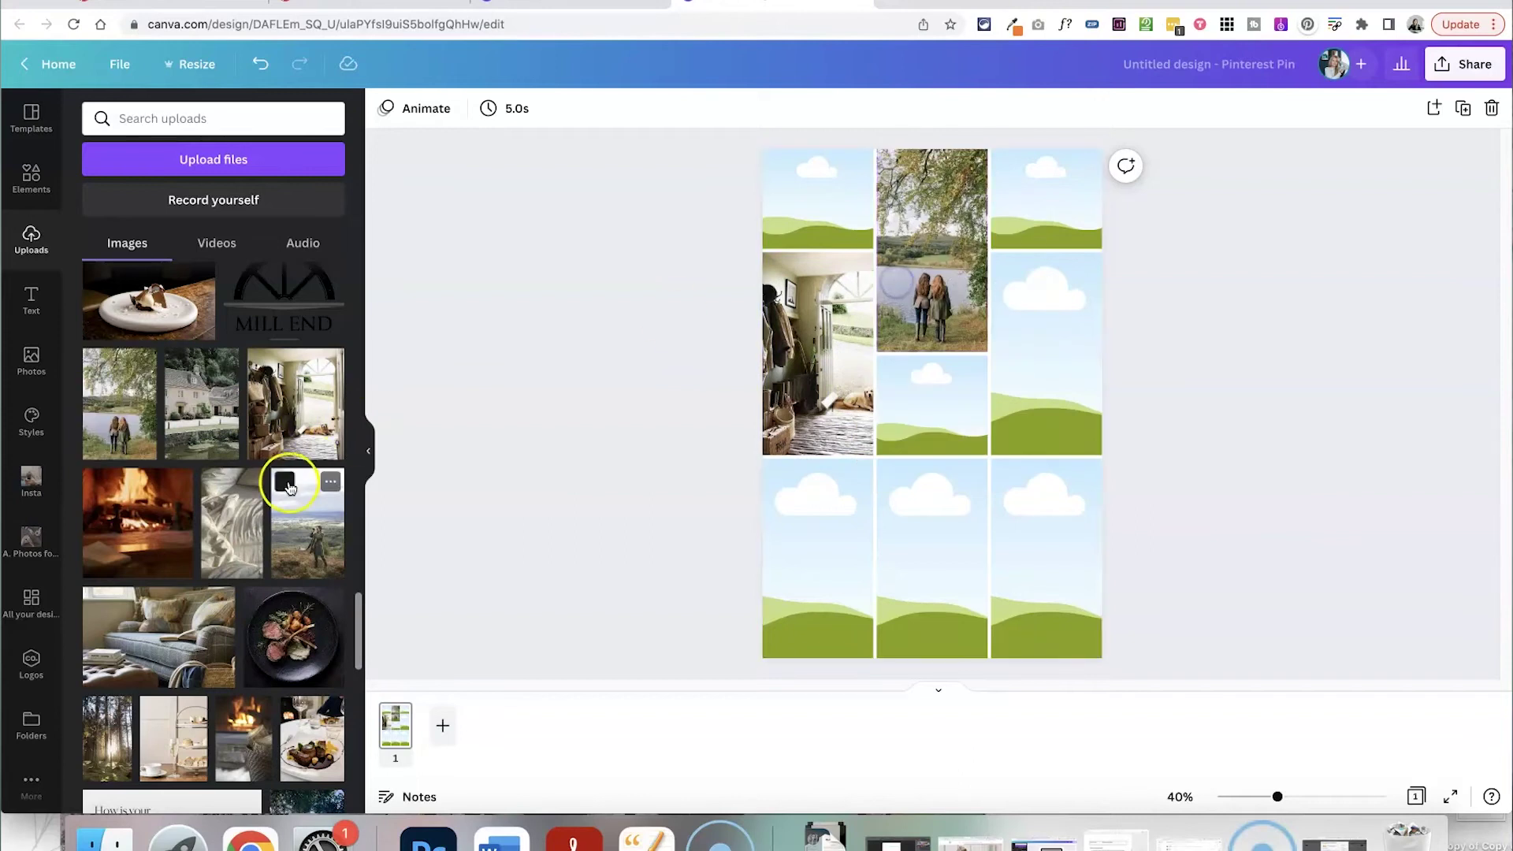
drag(173, 623, 904, 581)
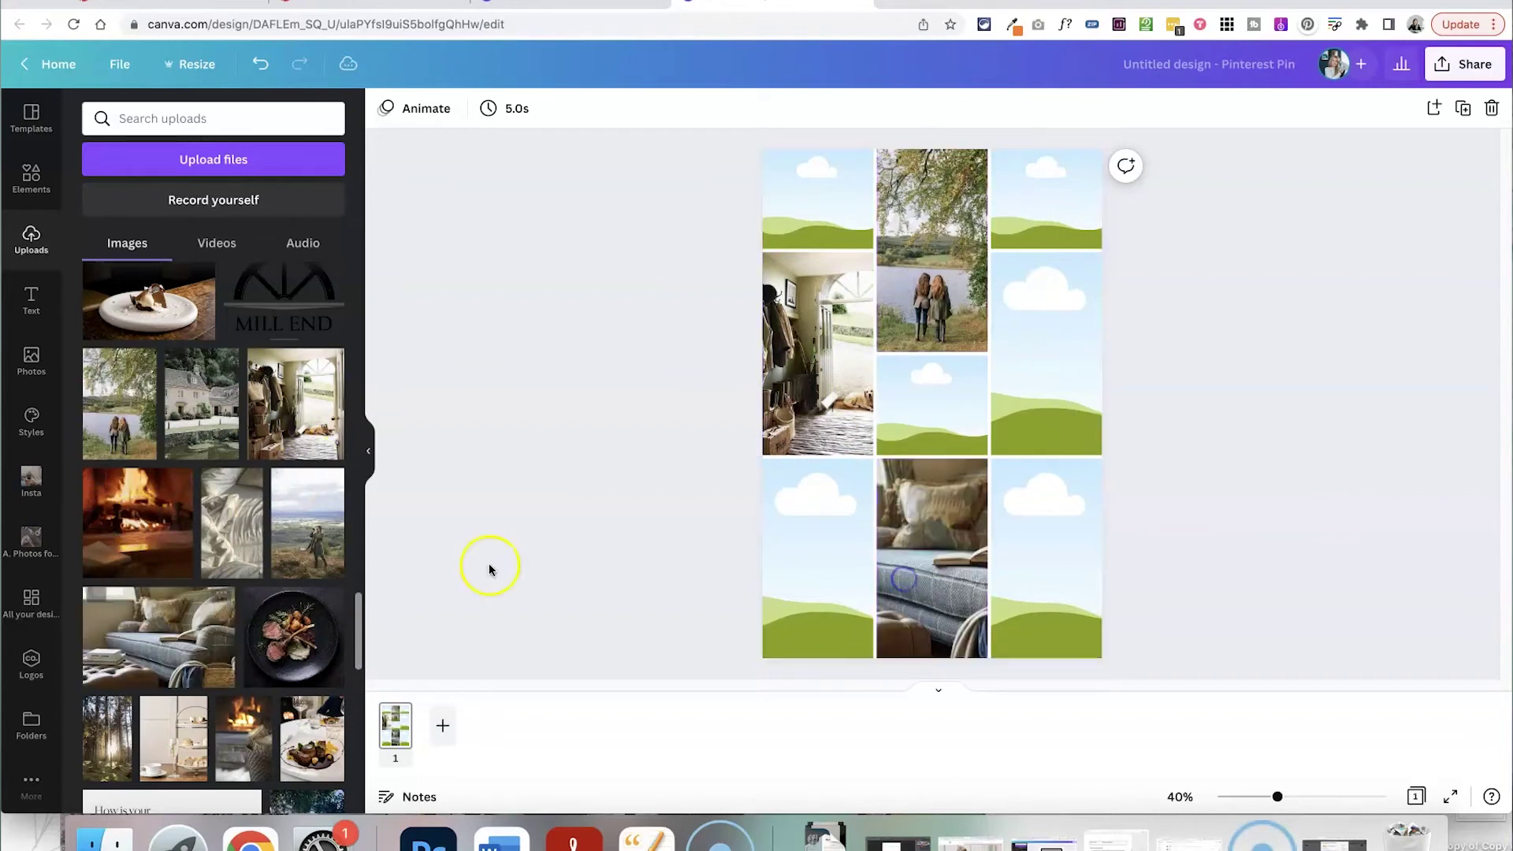
drag(327, 619, 811, 555)
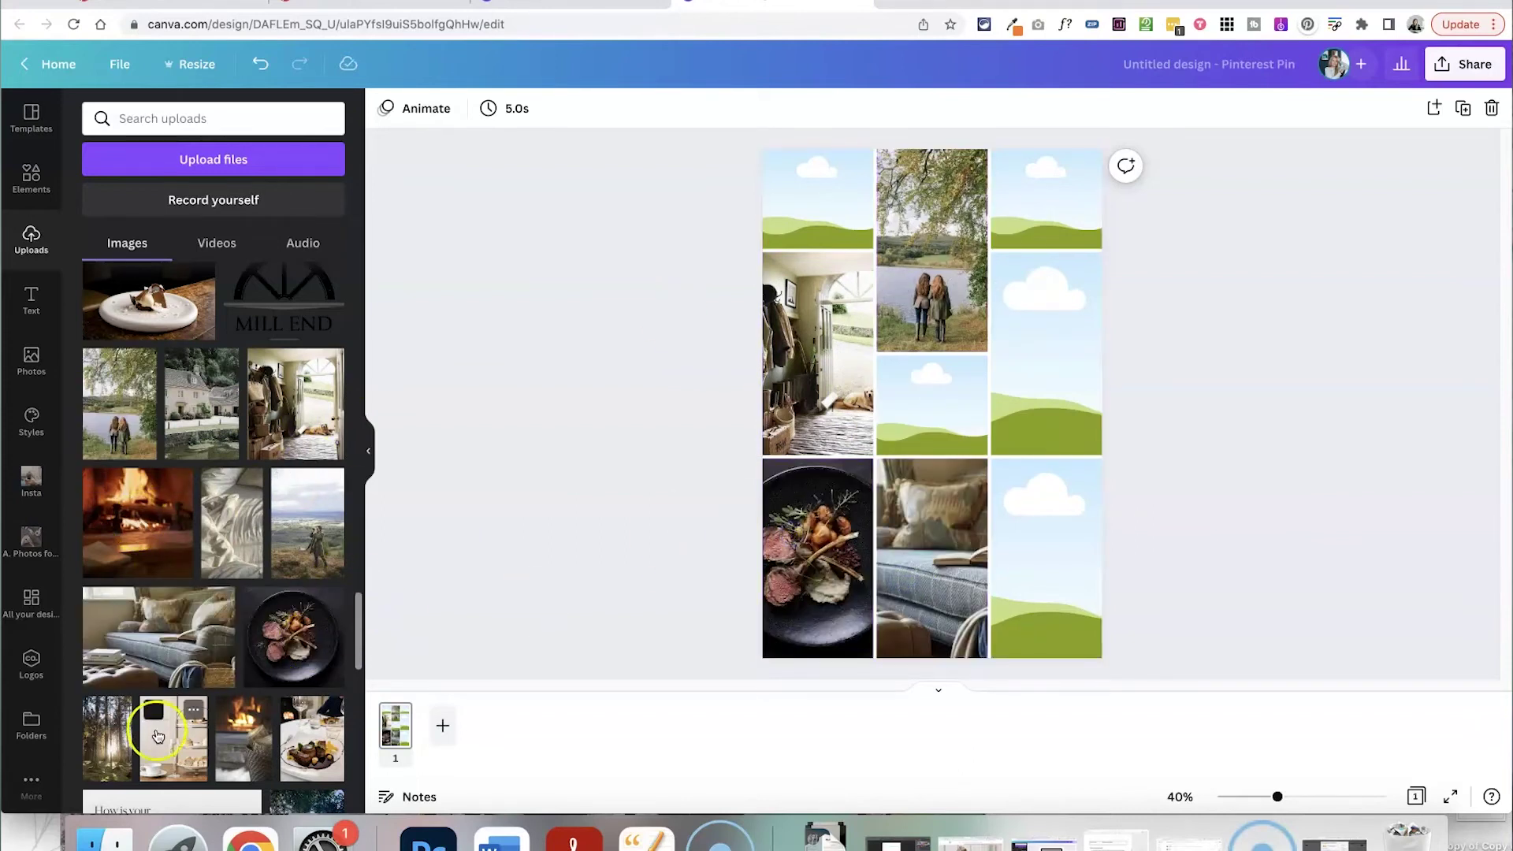
drag(154, 729, 1047, 389)
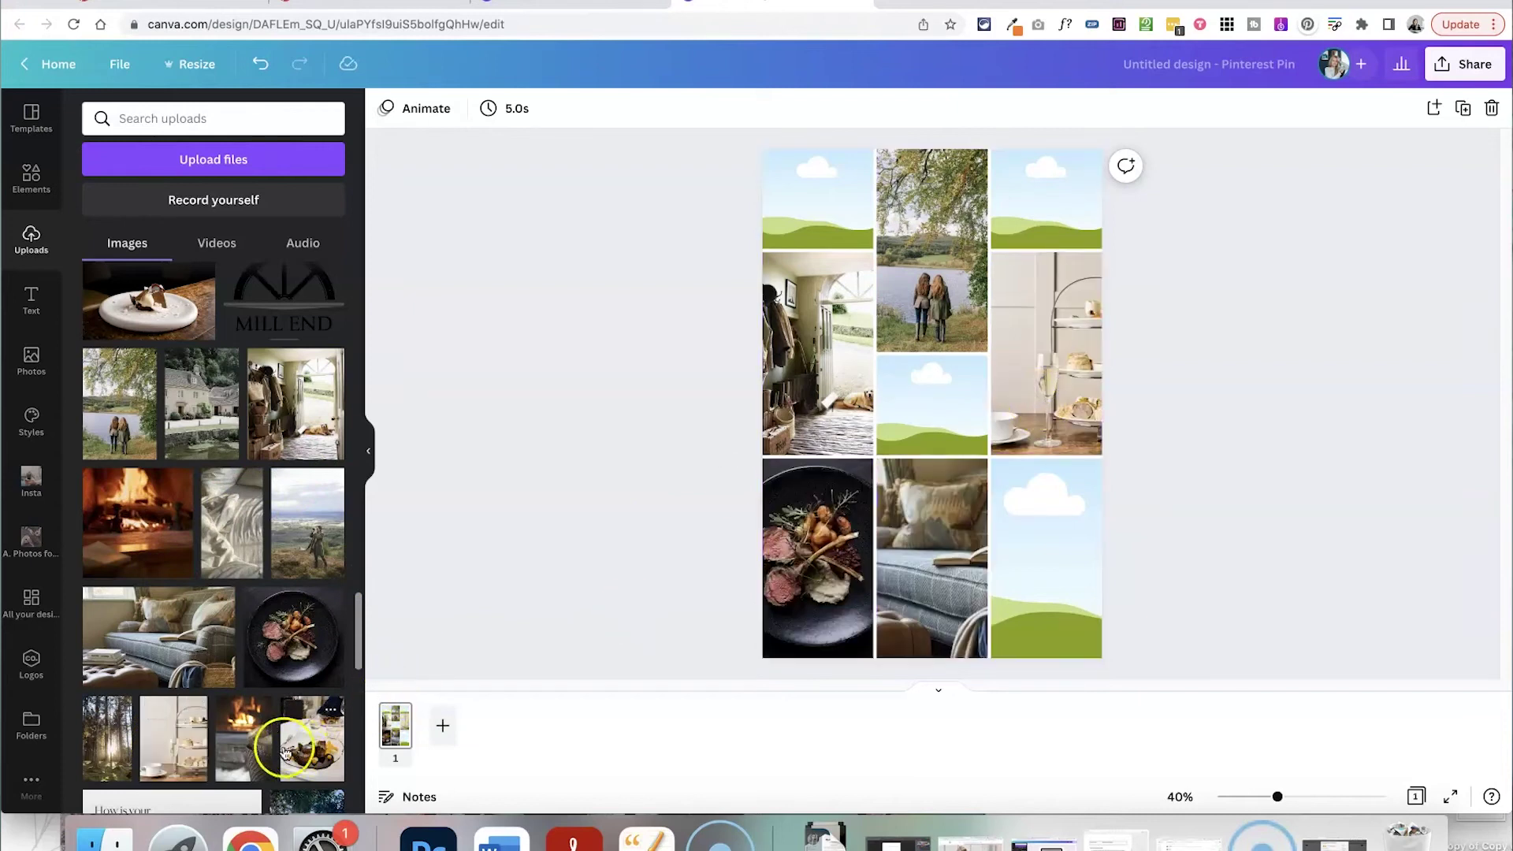
drag(242, 734, 1056, 529)
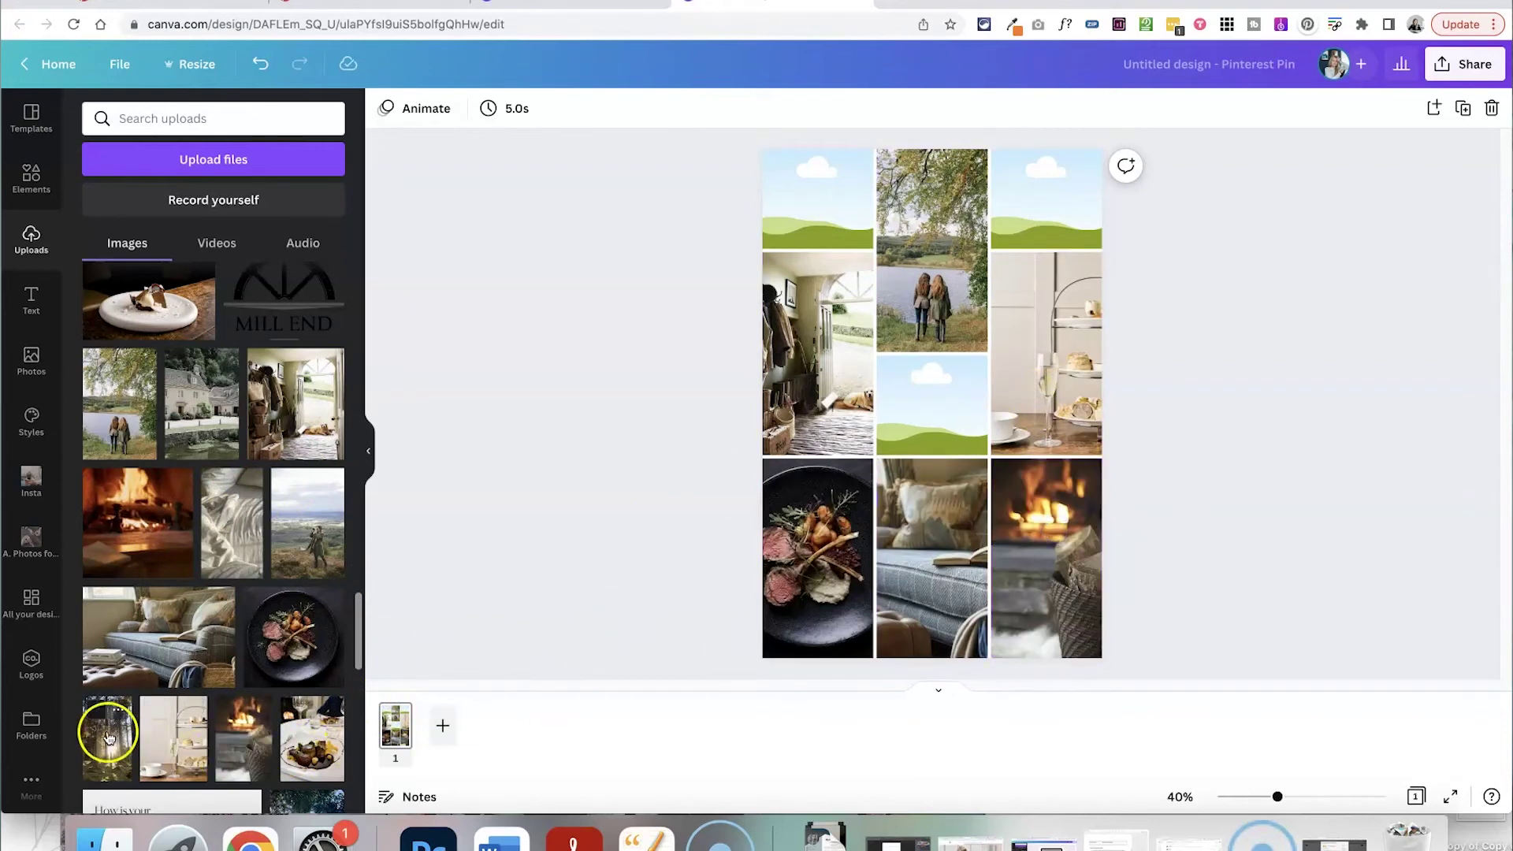
drag(103, 726, 932, 404)
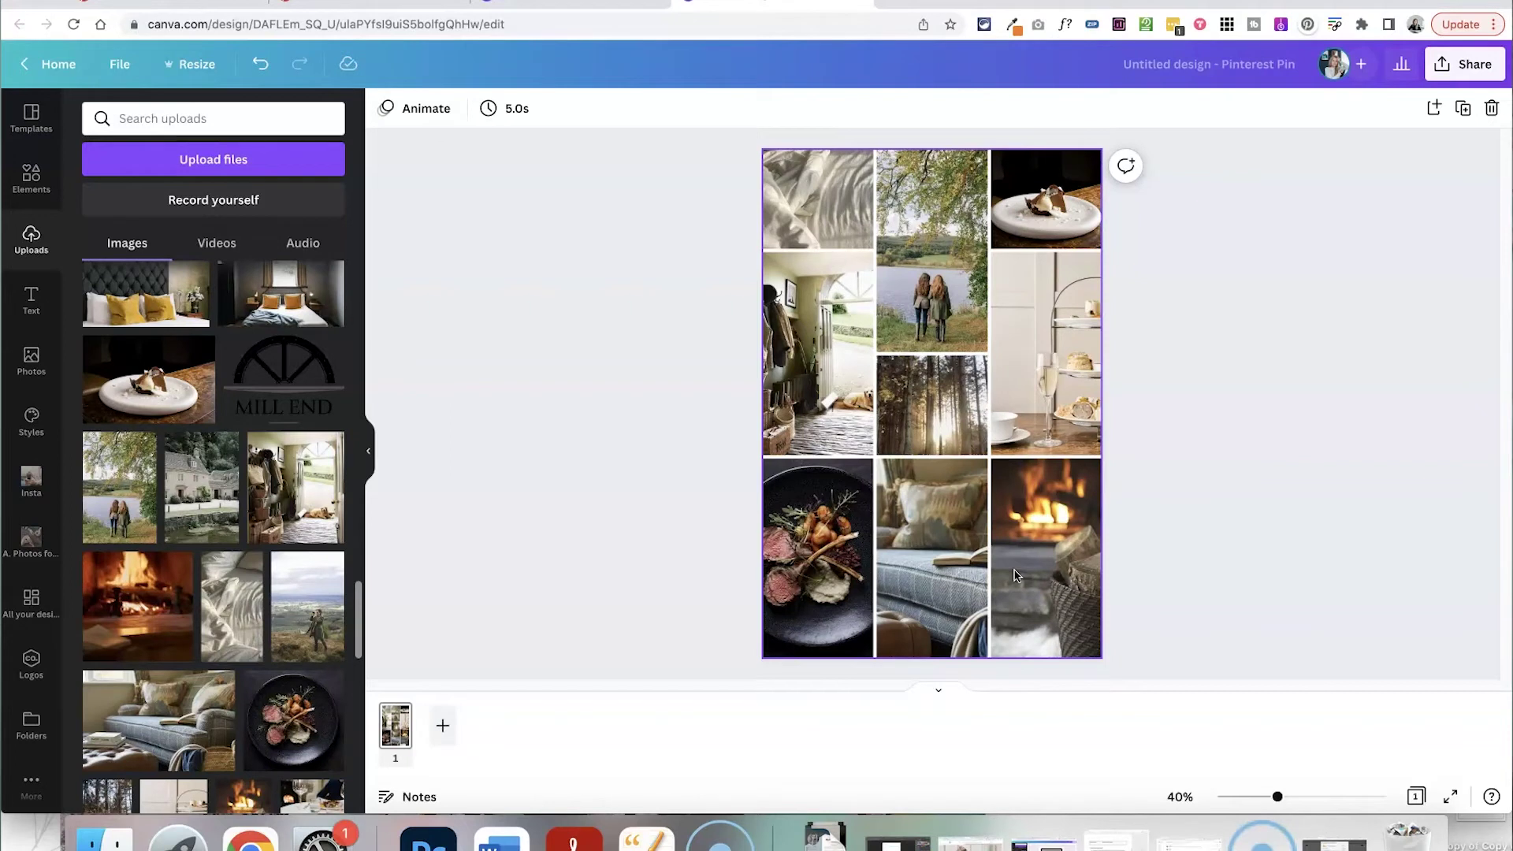
- Add a circle coloured dark brown from Photo Colors, plus a smaller dark olive circle
click(738, 471)
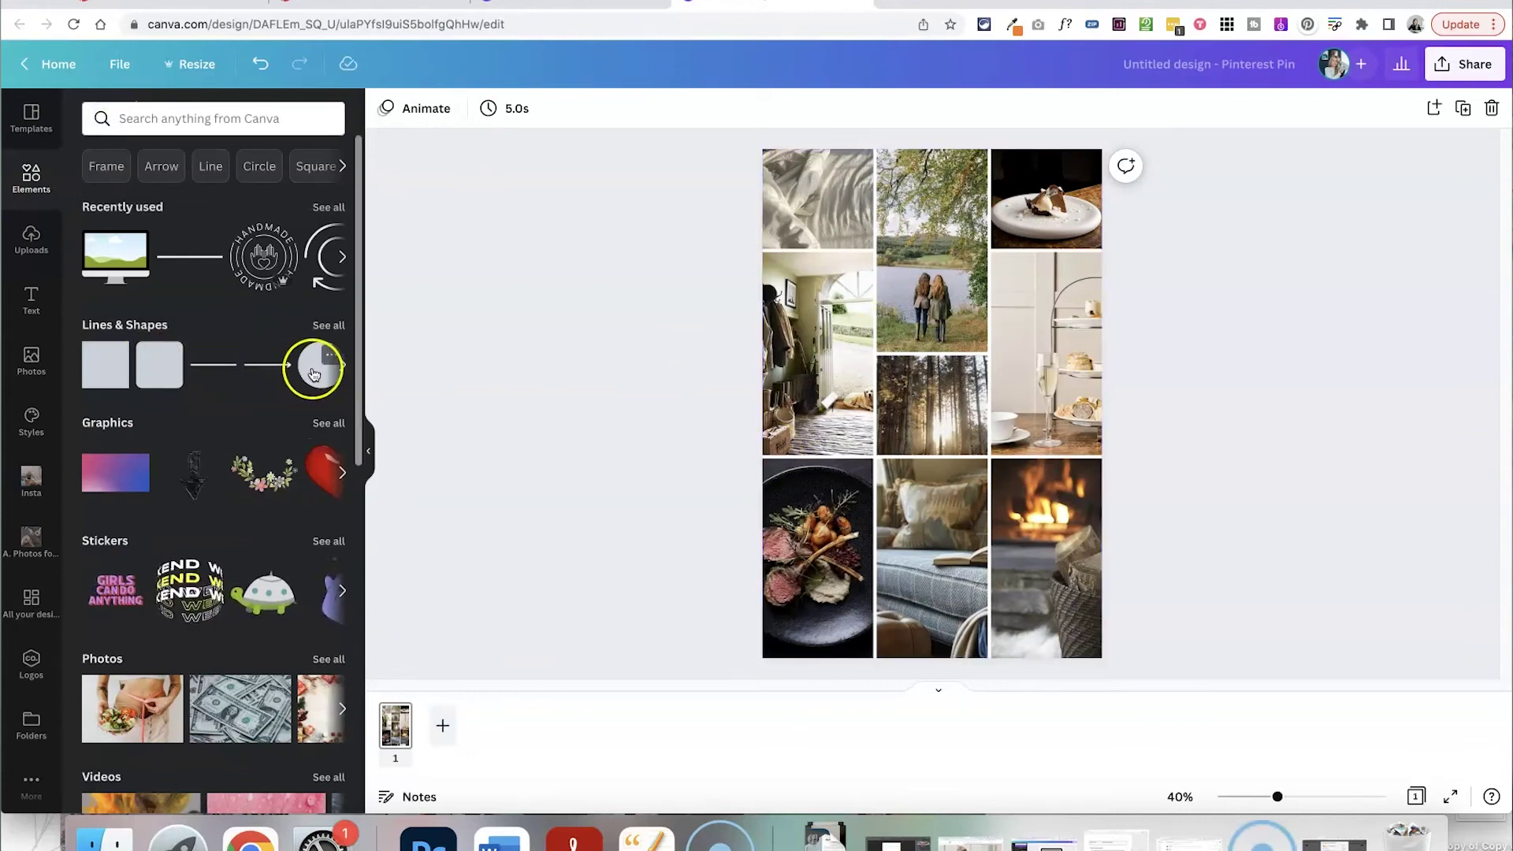
drag(317, 362, 876, 245)
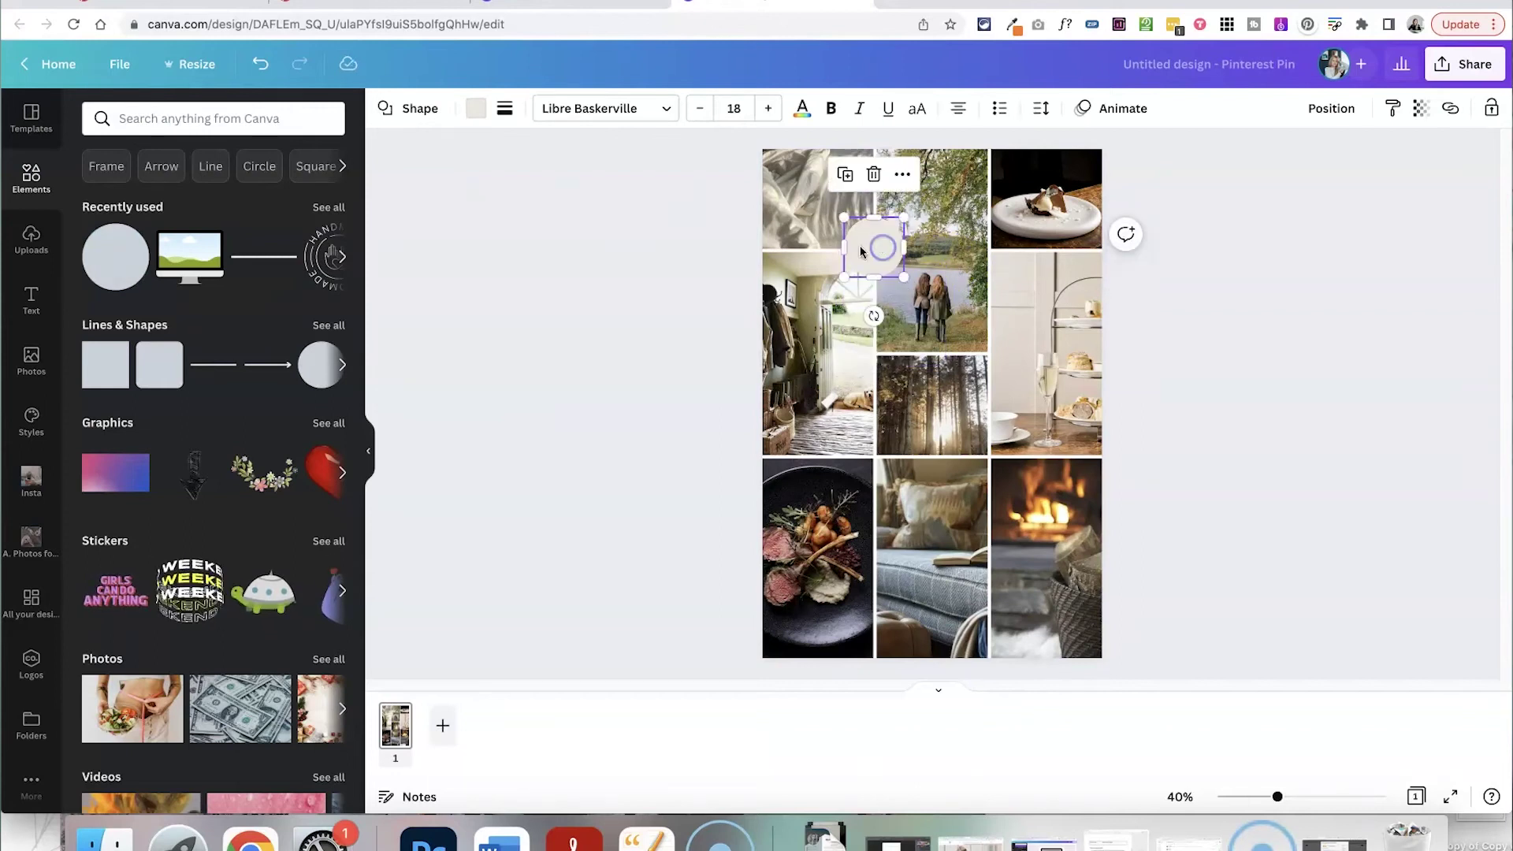
click(476, 110)
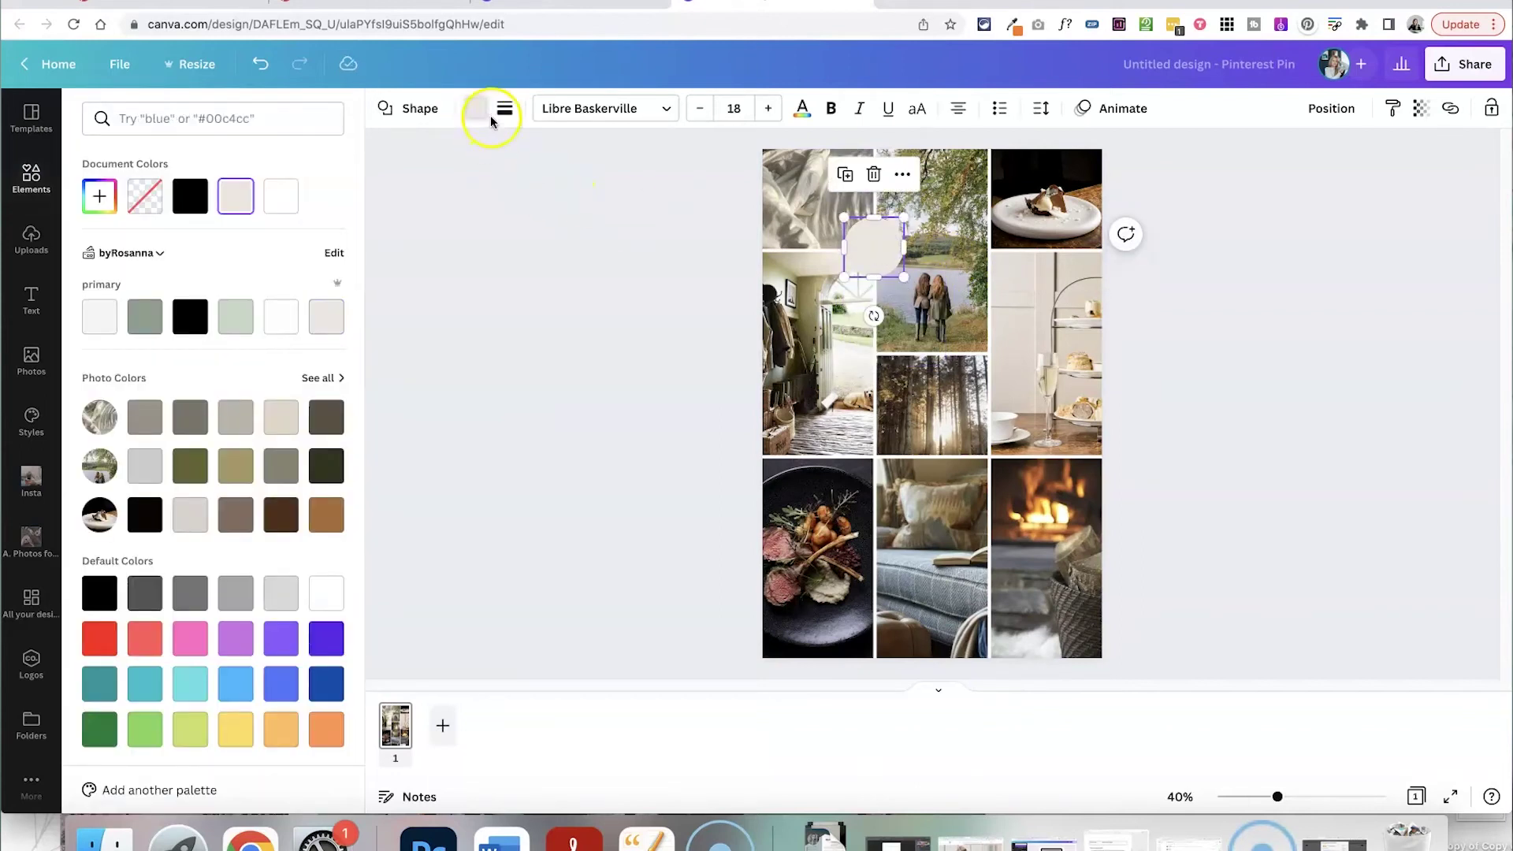
scroll(219, 394, down, 1)
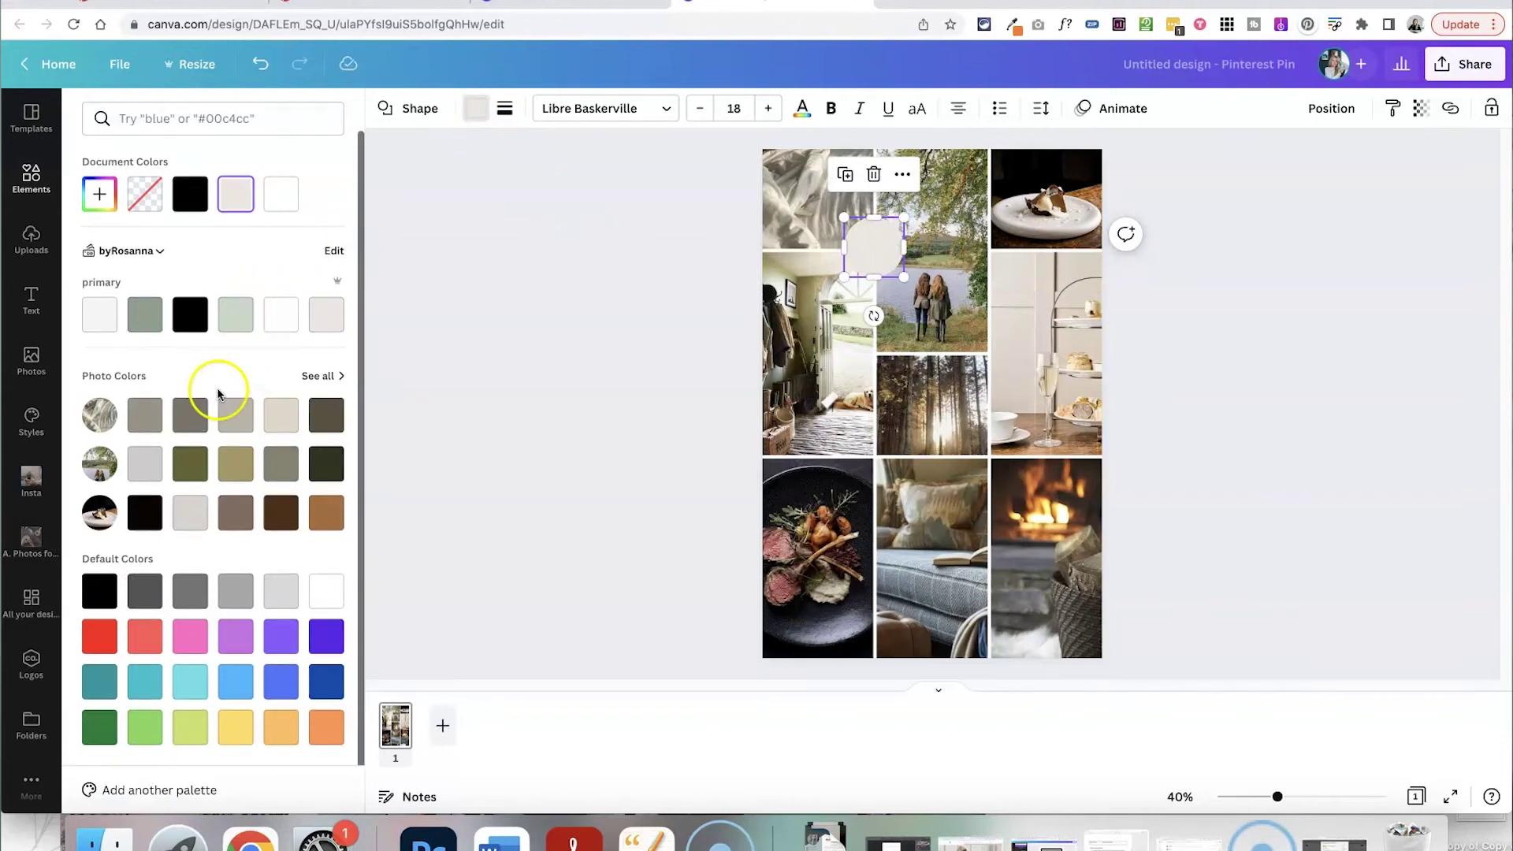
click(319, 376)
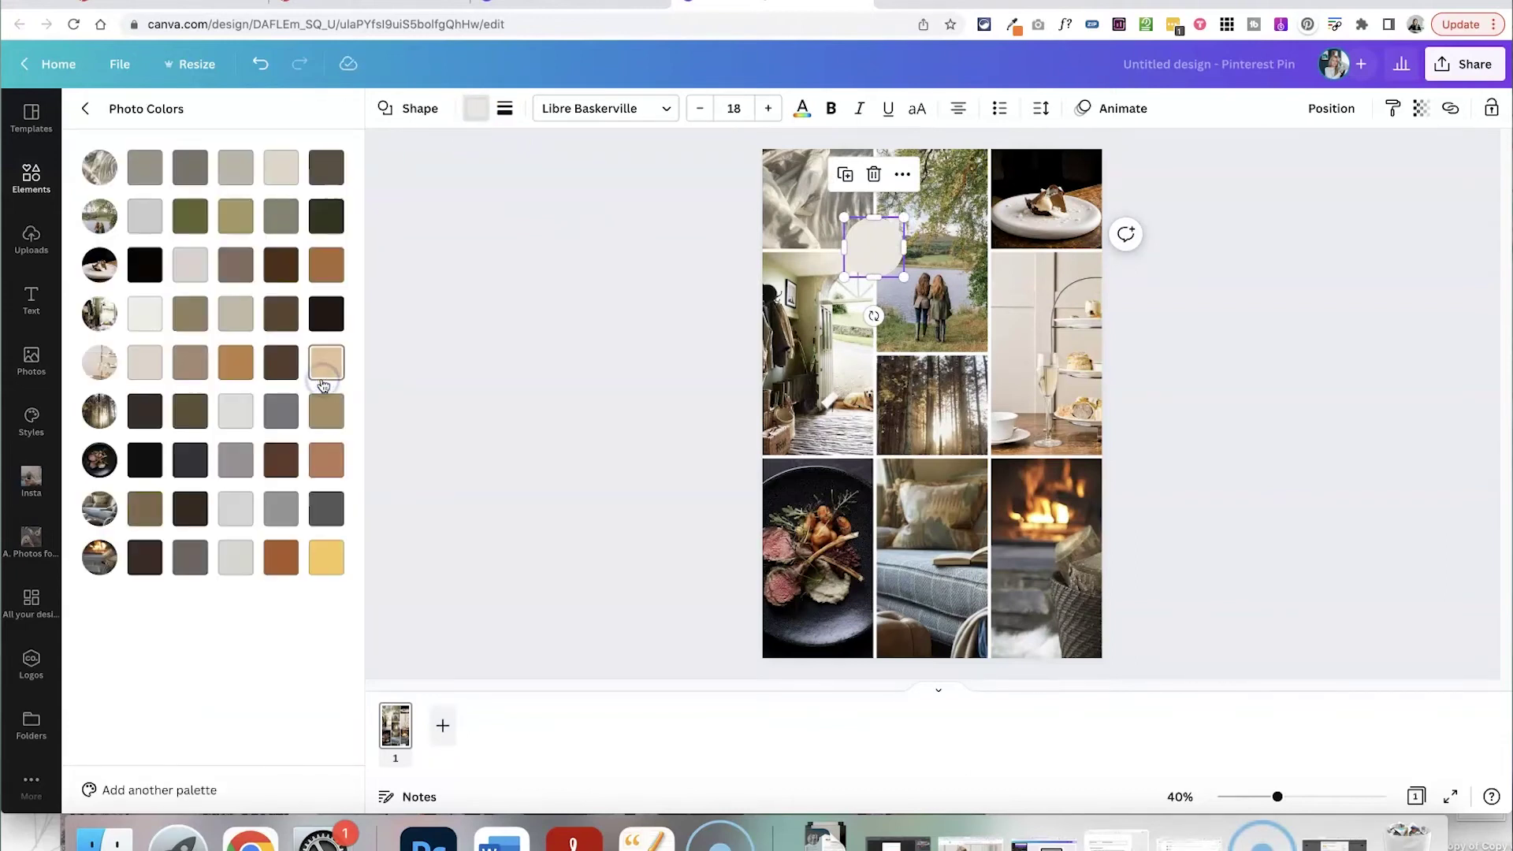
click(237, 365)
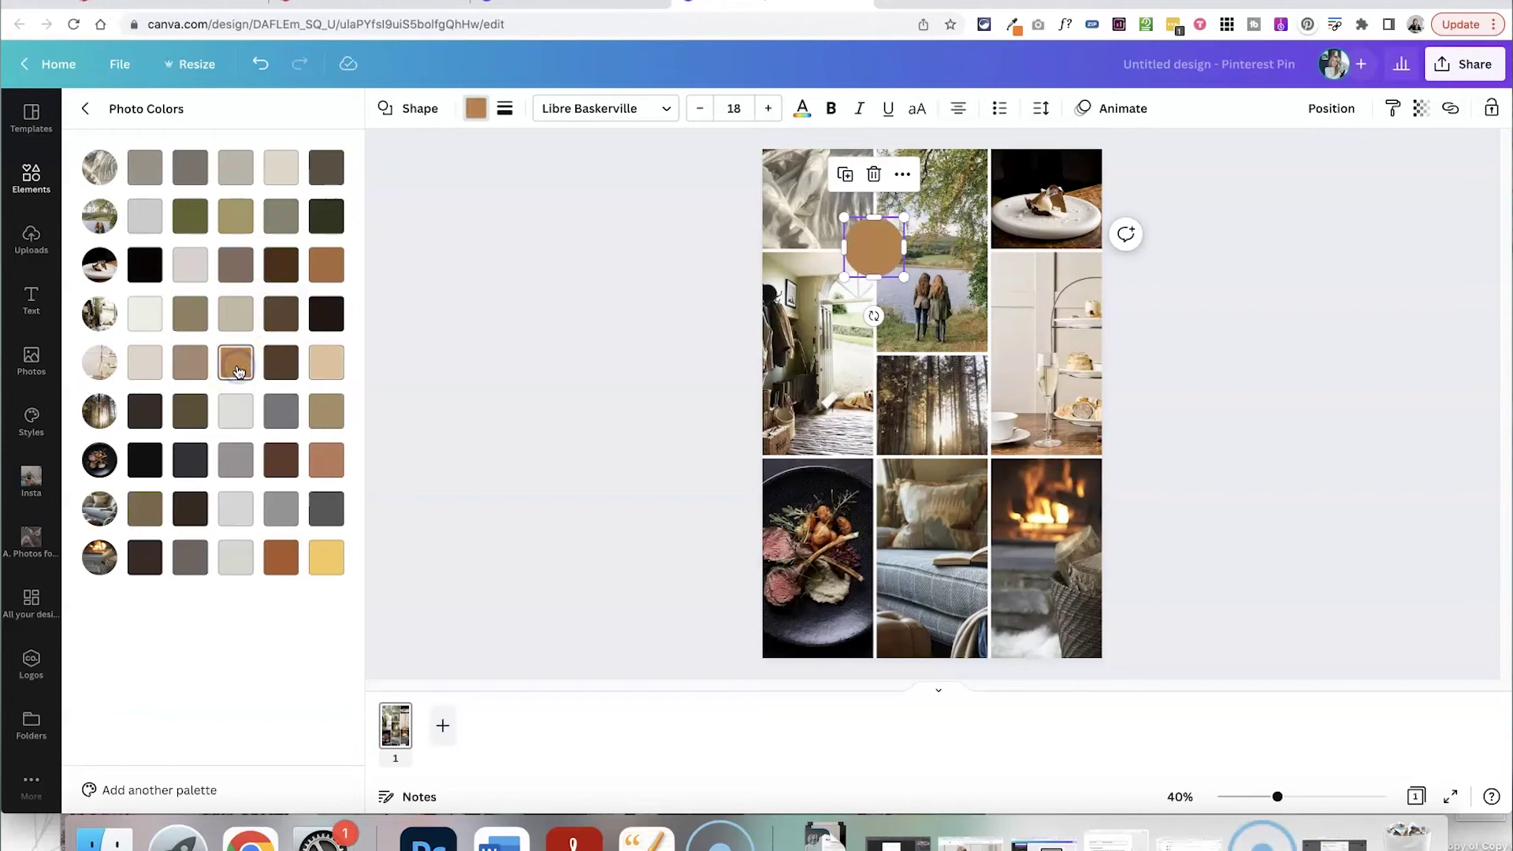
click(285, 463)
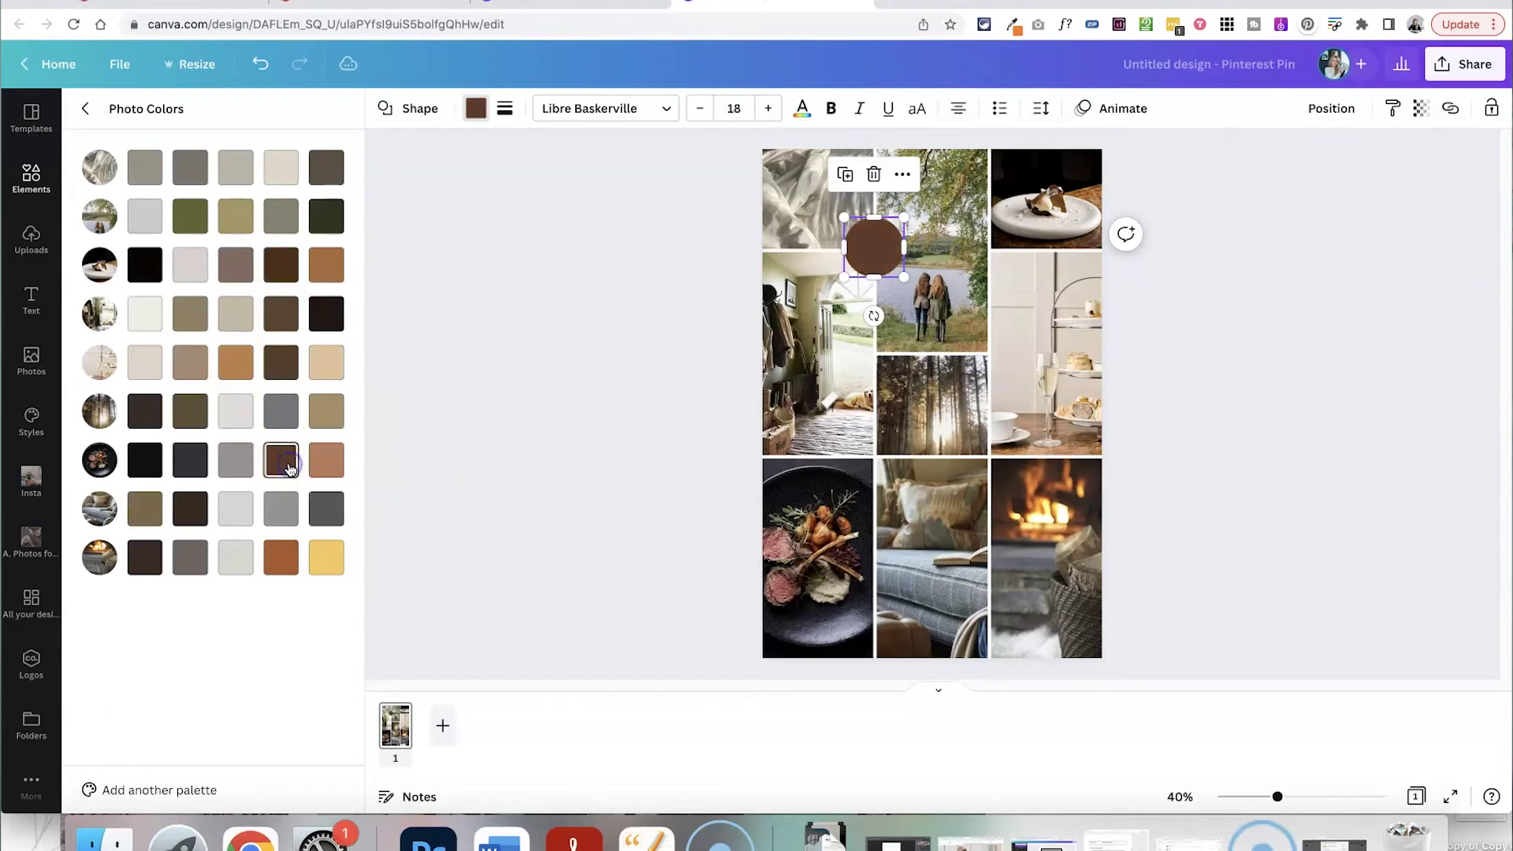
click(625, 287)
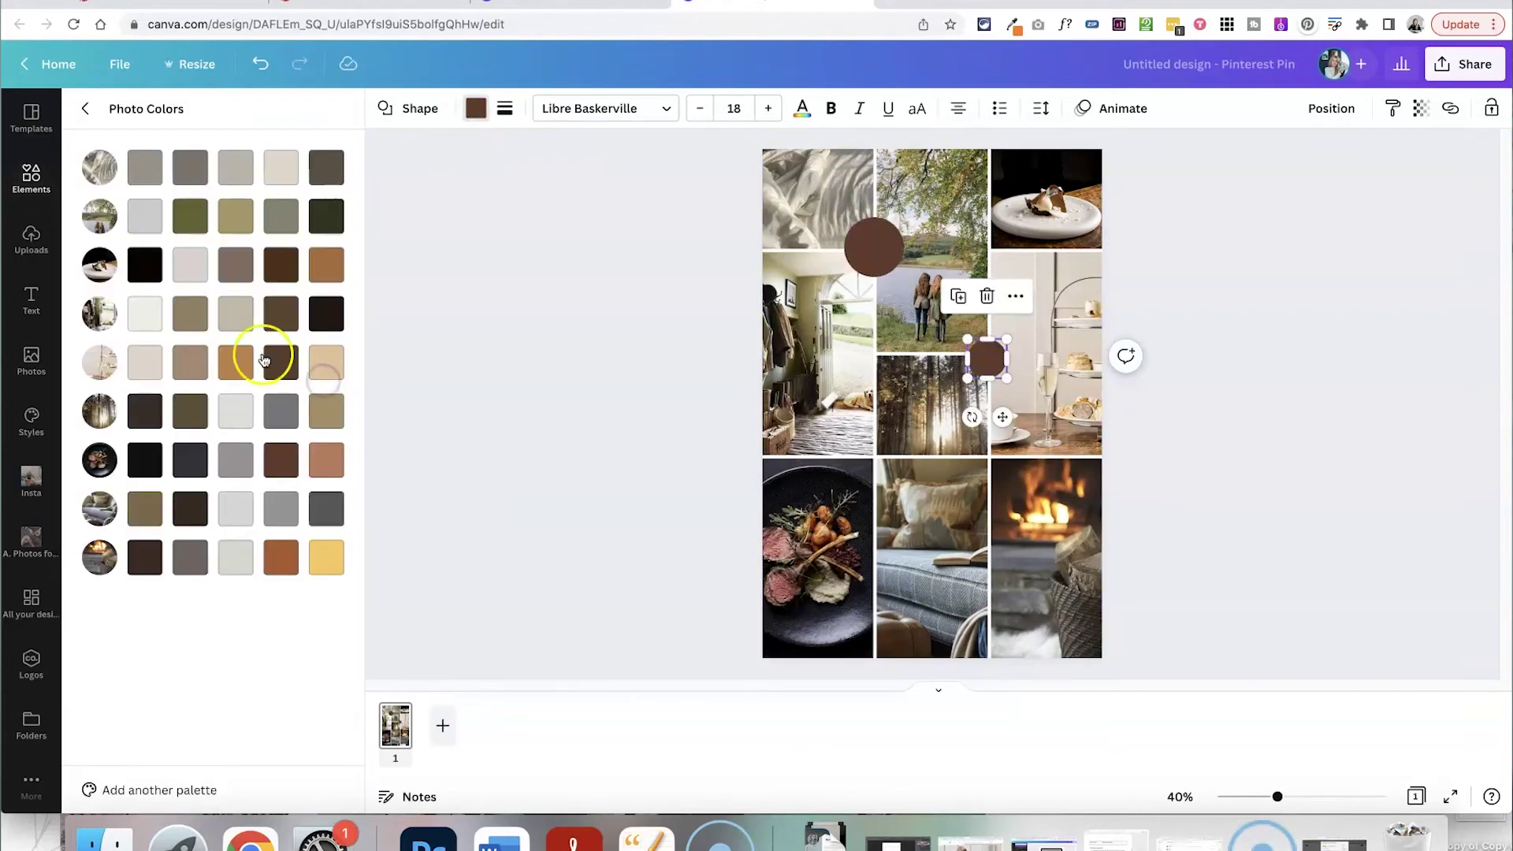
click(190, 411)
- Shrink the dark brown circle slightly by its corner handle
click(549, 398)
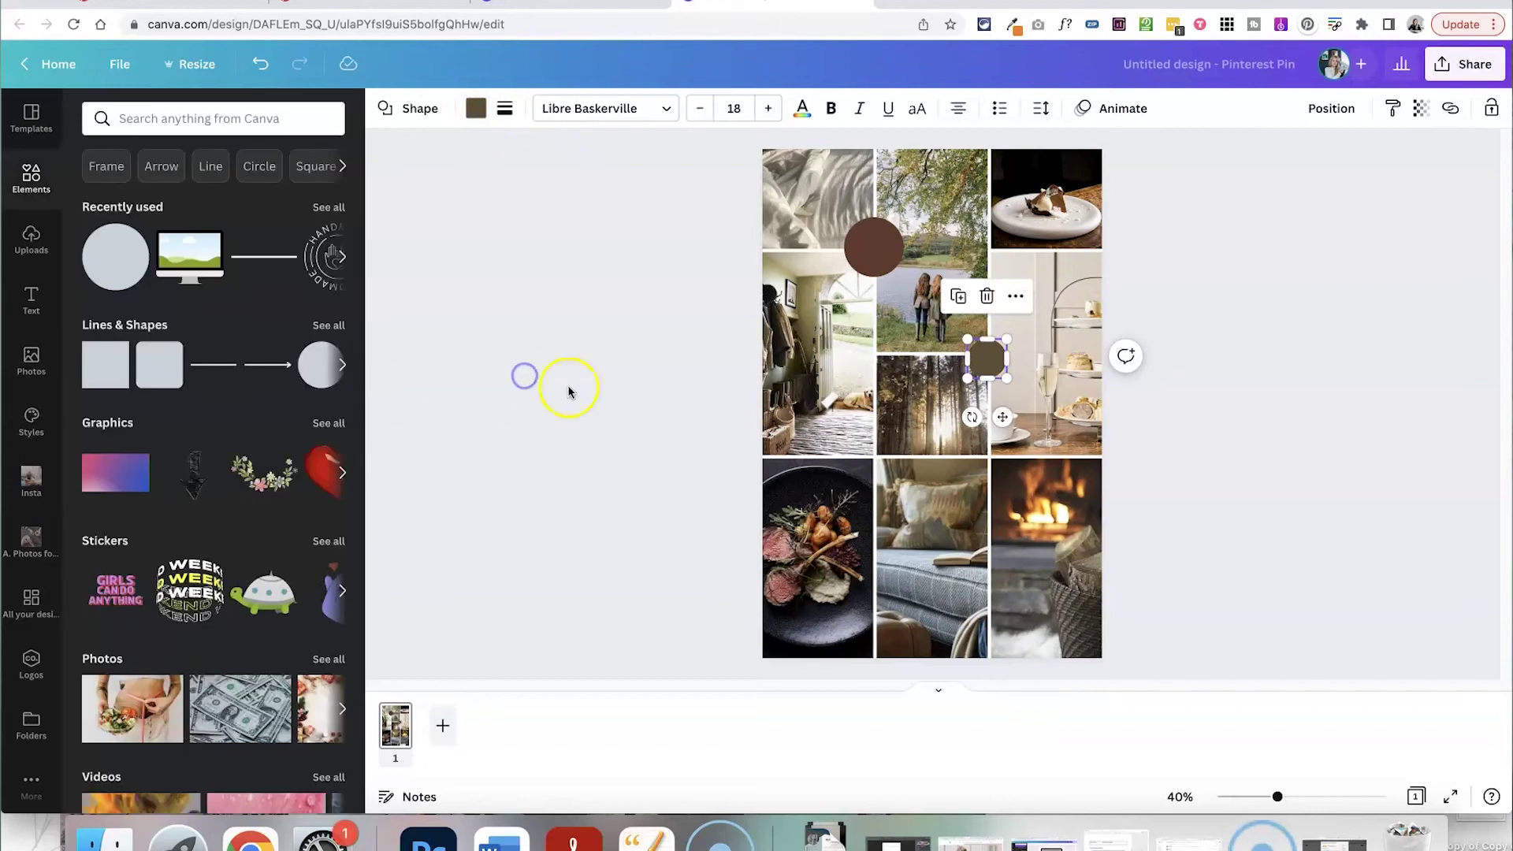
click(1175, 385)
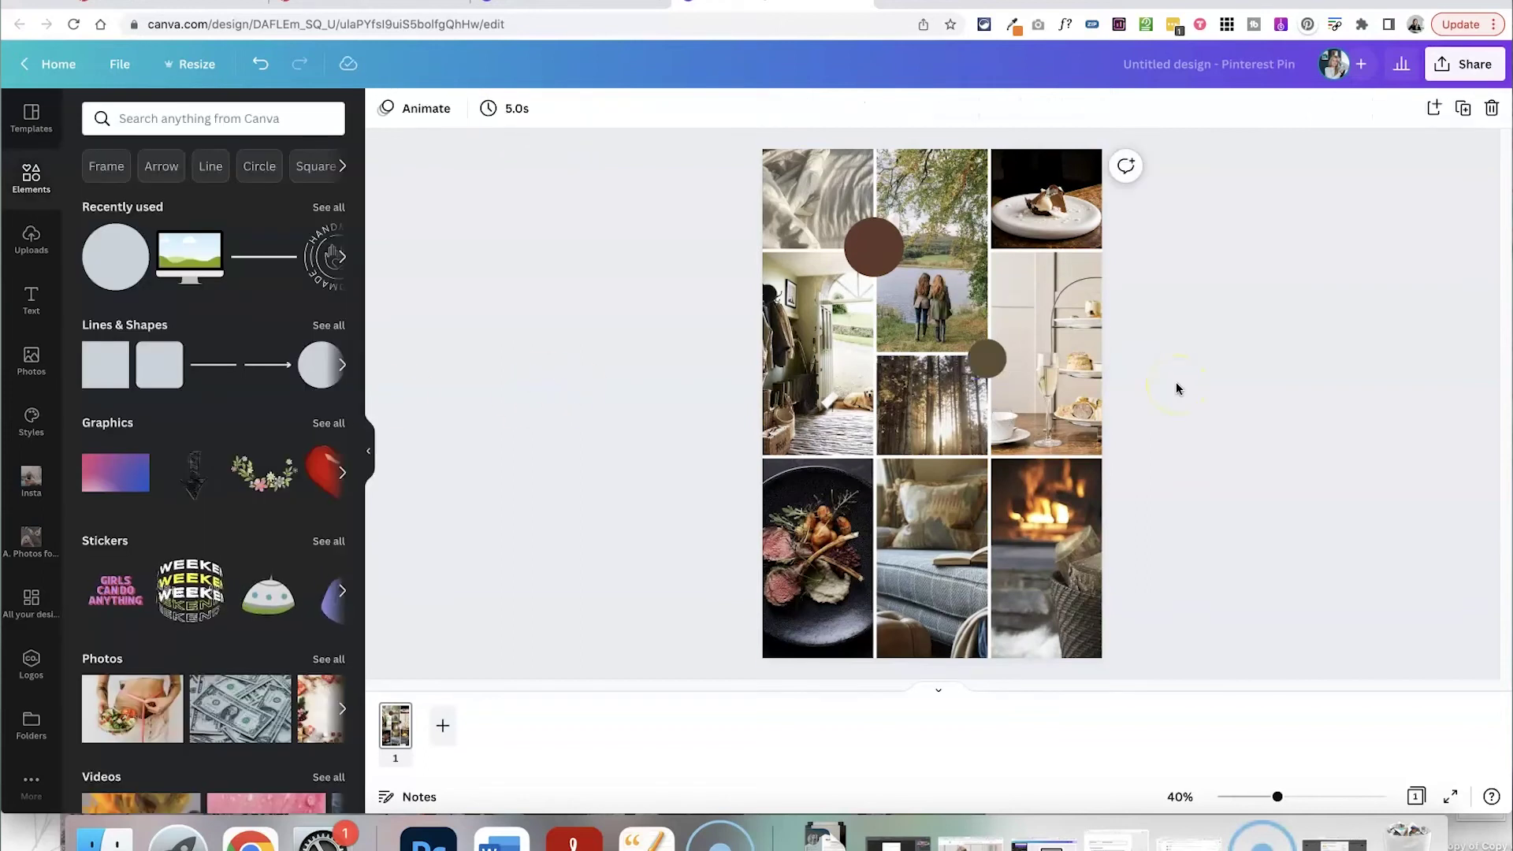
click(857, 238)
drag(841, 220, 849, 227)
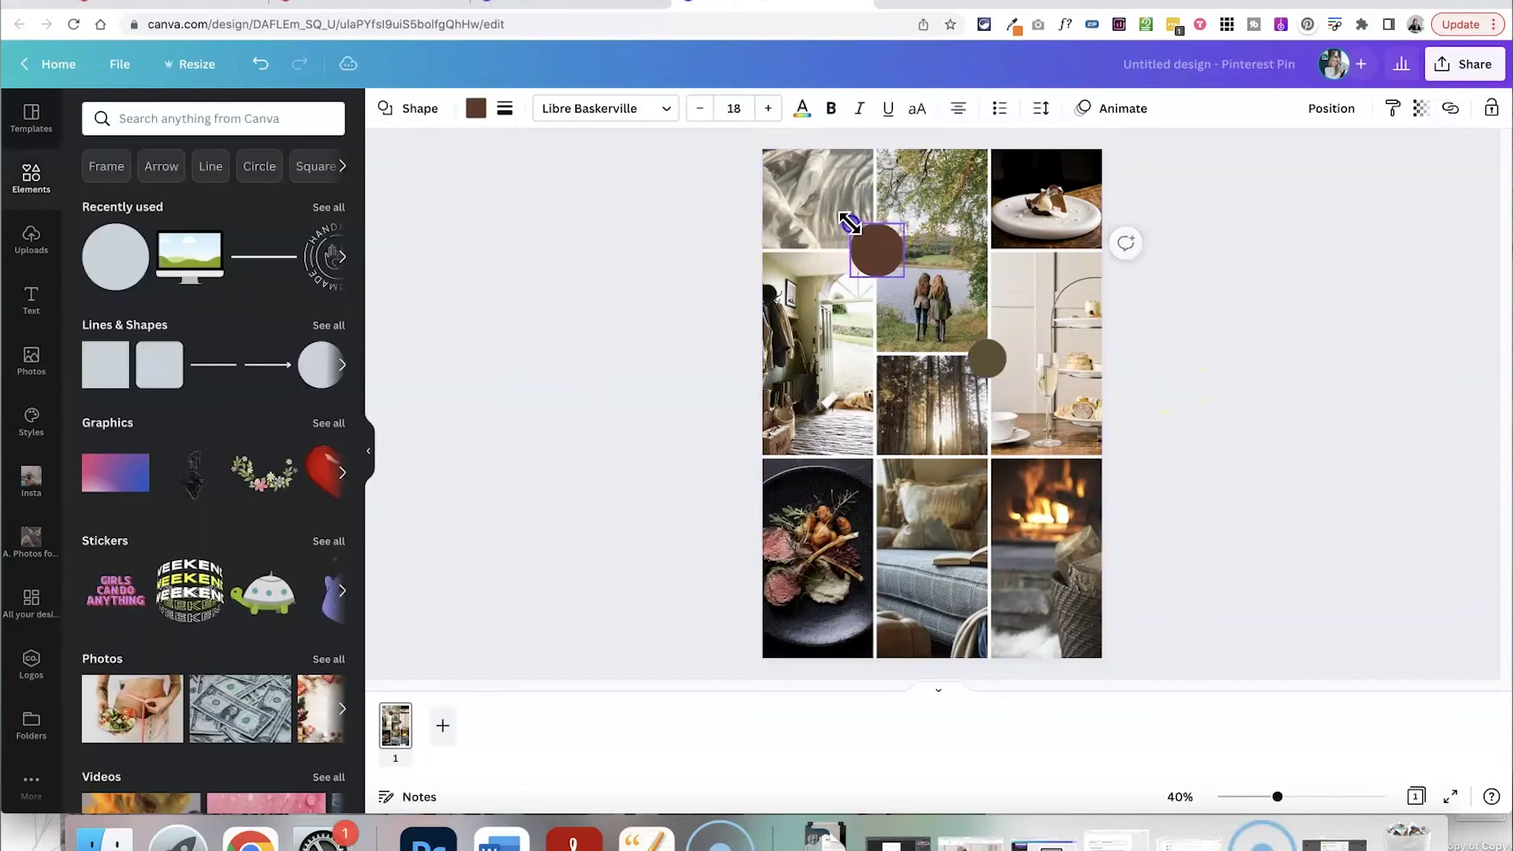
- Open Share > Download with PNG at 1000 × 1500 px
click(1274, 392)
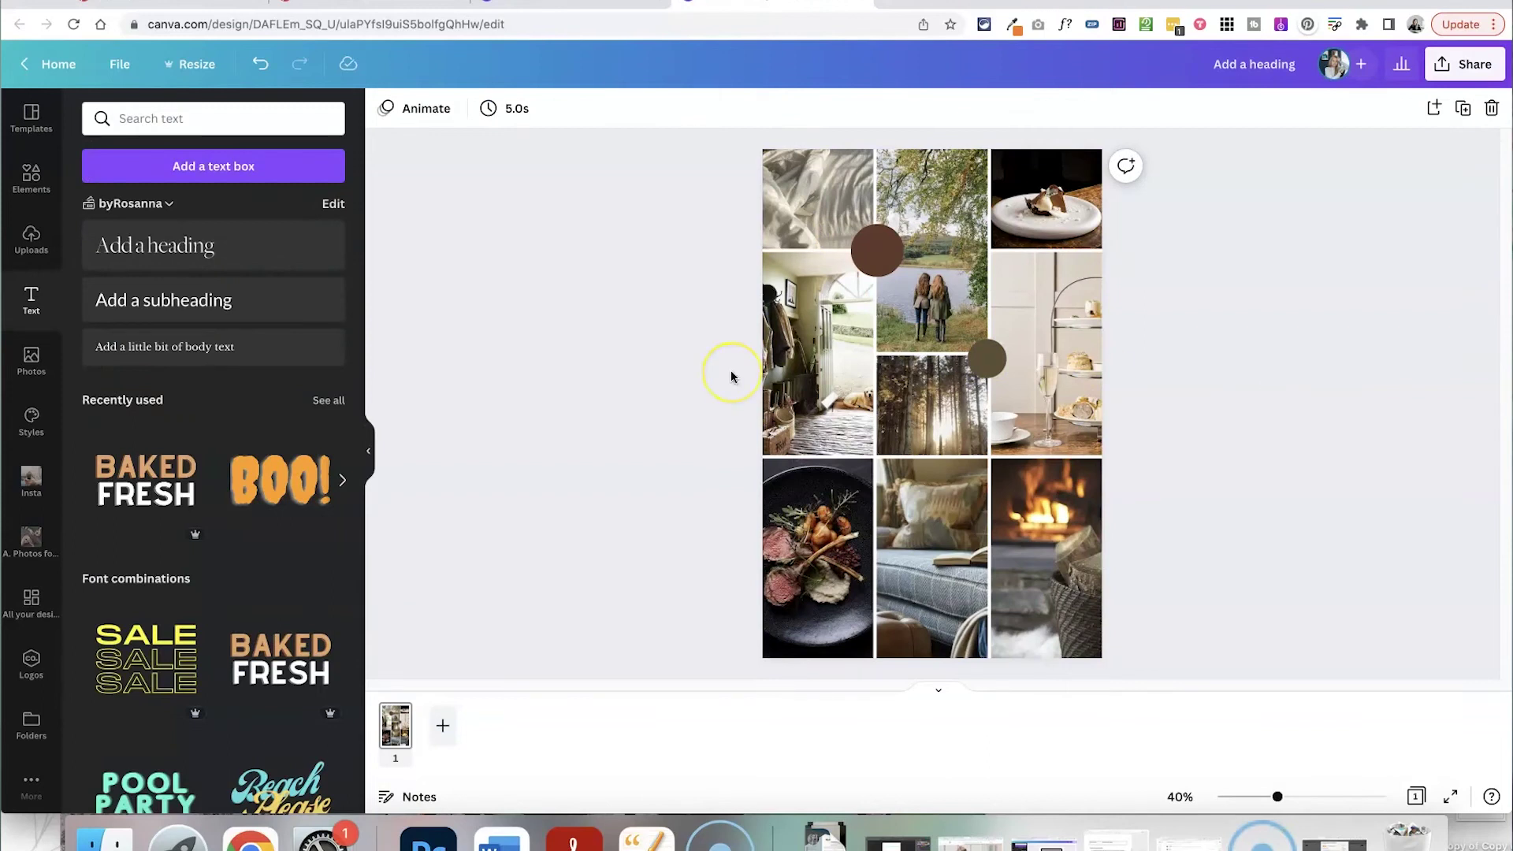
click(1465, 63)
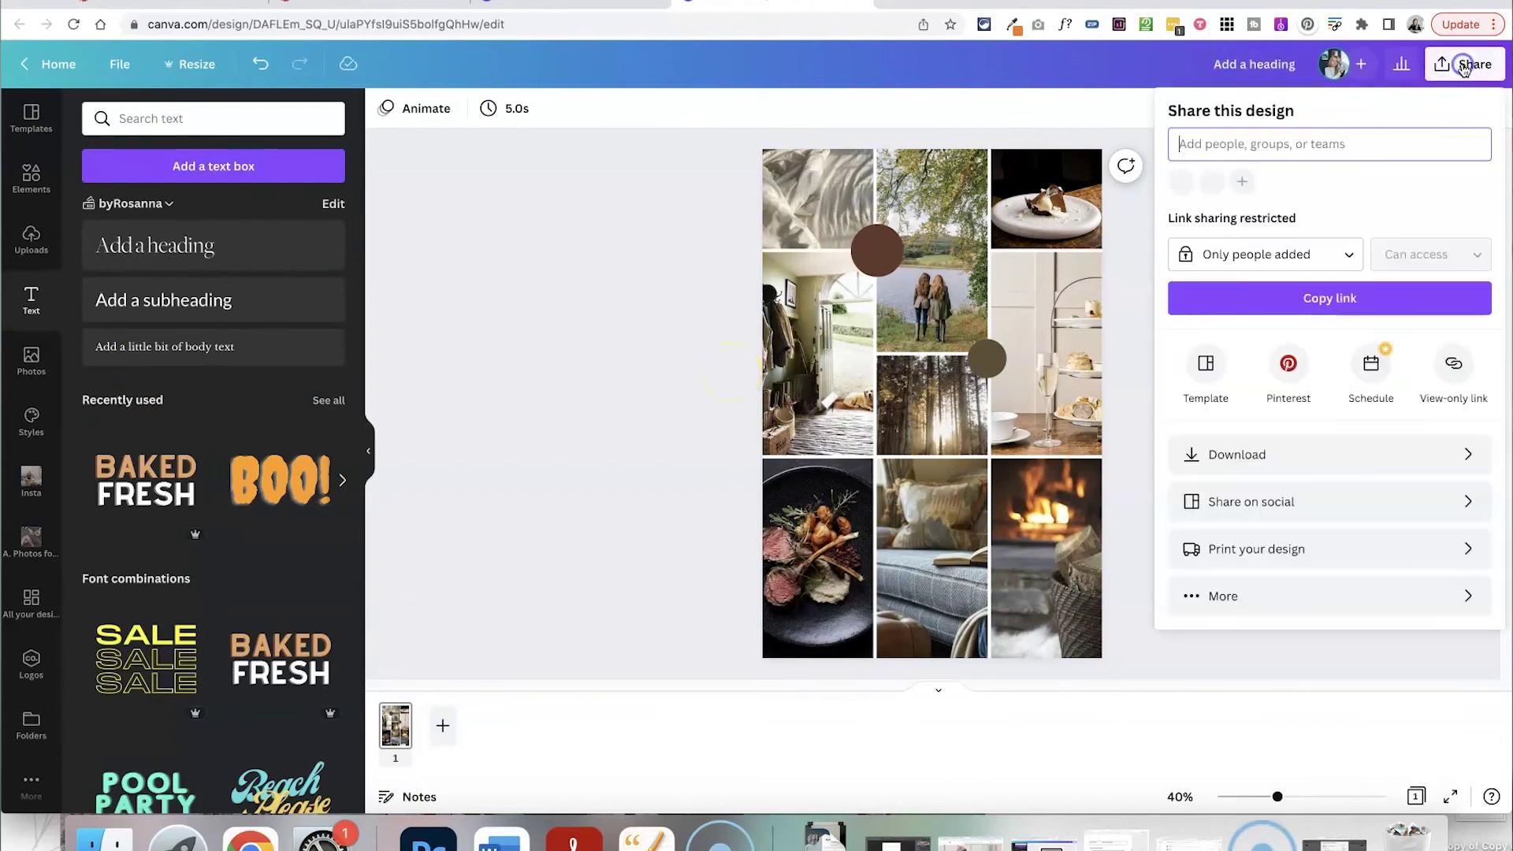
click(1237, 445)
click(1277, 415)
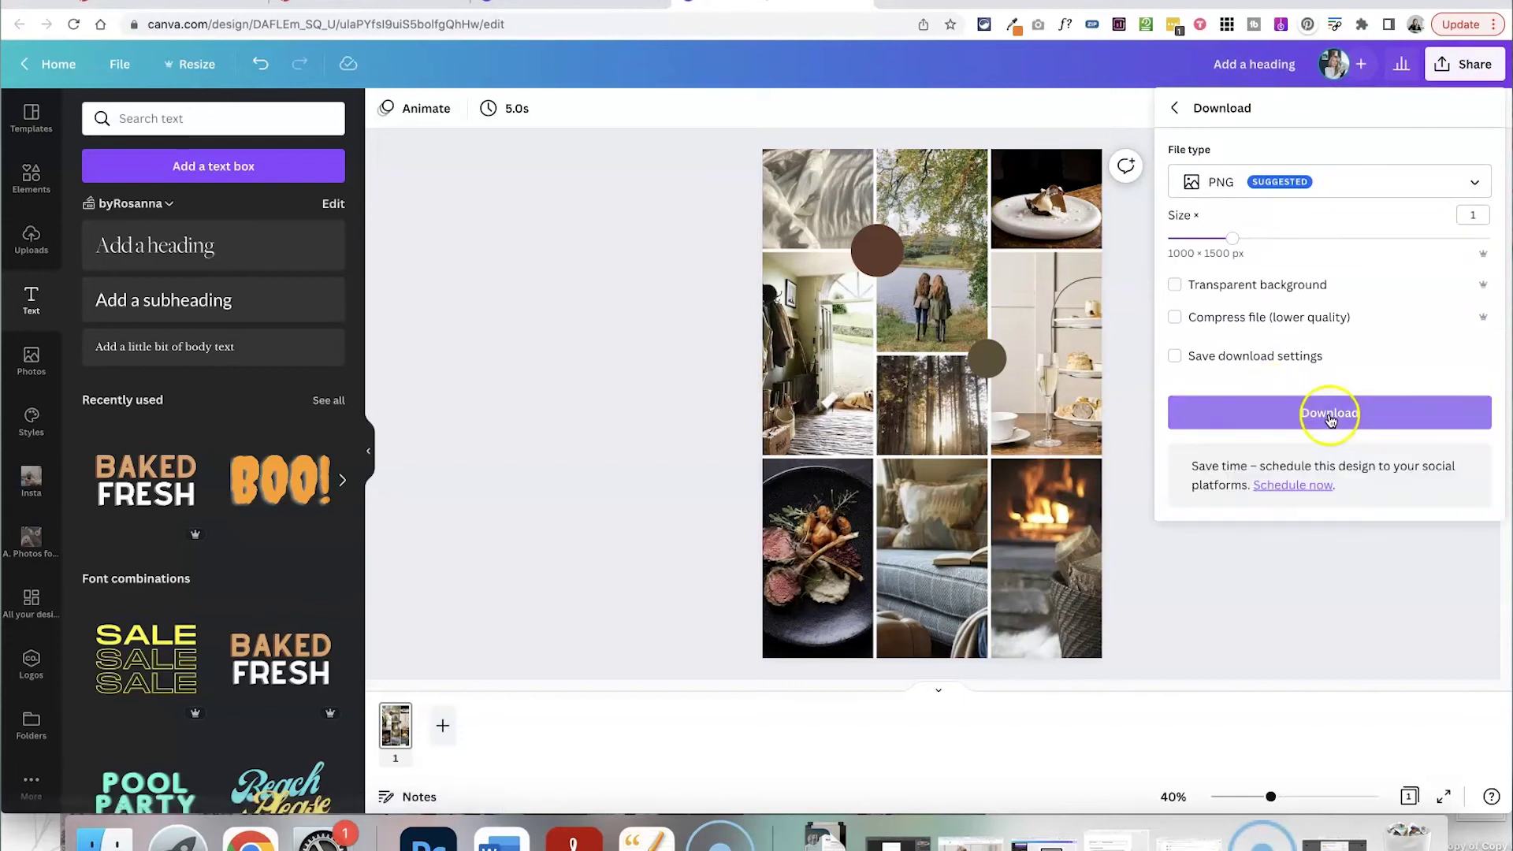